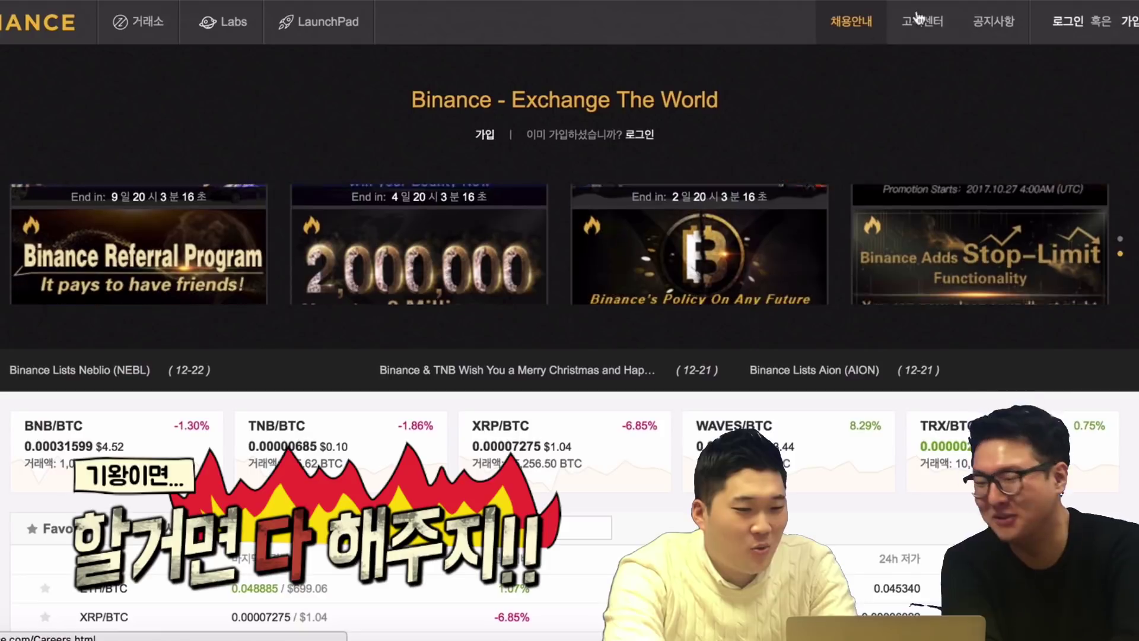
{"action": "left_click", "coordinate": [915, 34]}
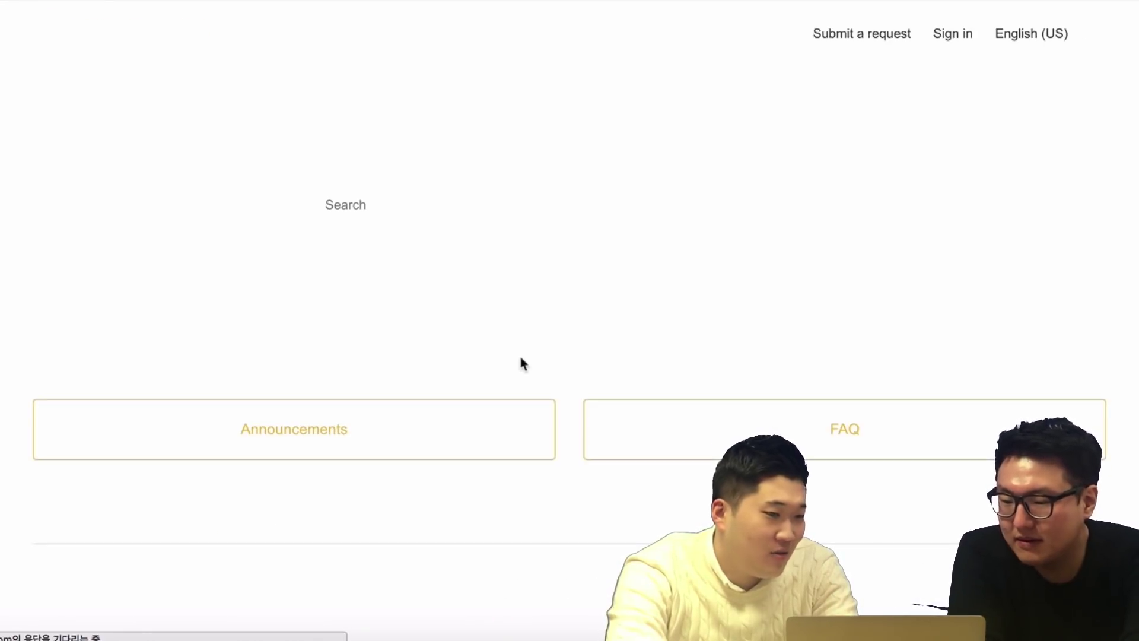
{"action": "scroll", "coordinate": [564, 427], "scroll_direction": "down", "scroll_amount": 10}
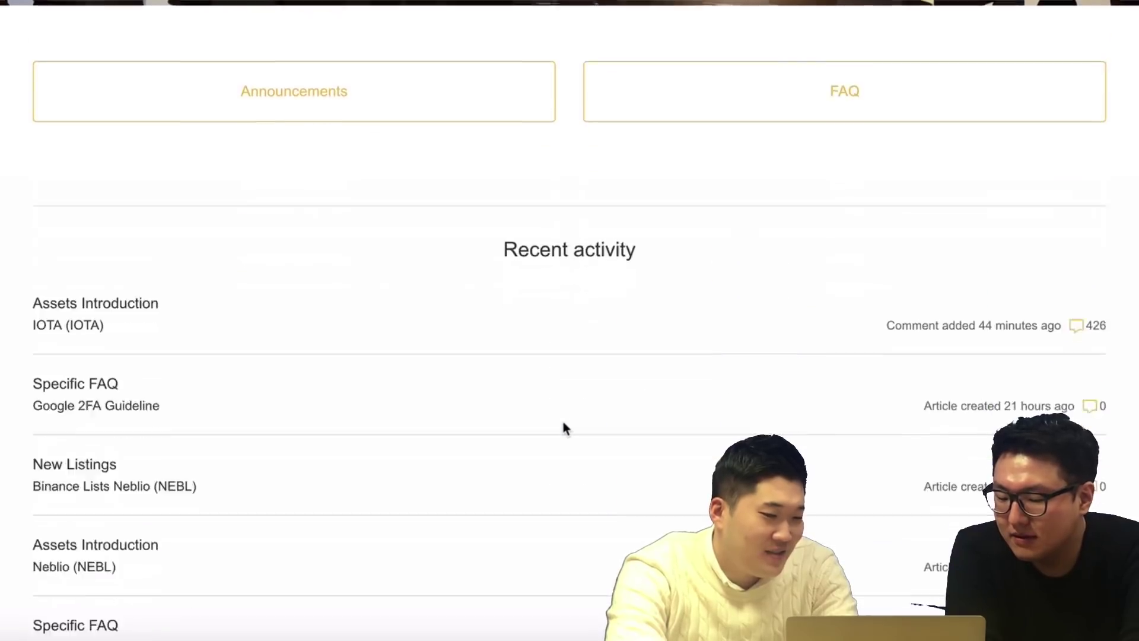
{"action": "scroll", "coordinate": [564, 429], "scroll_direction": "up", "scroll_amount": 10}
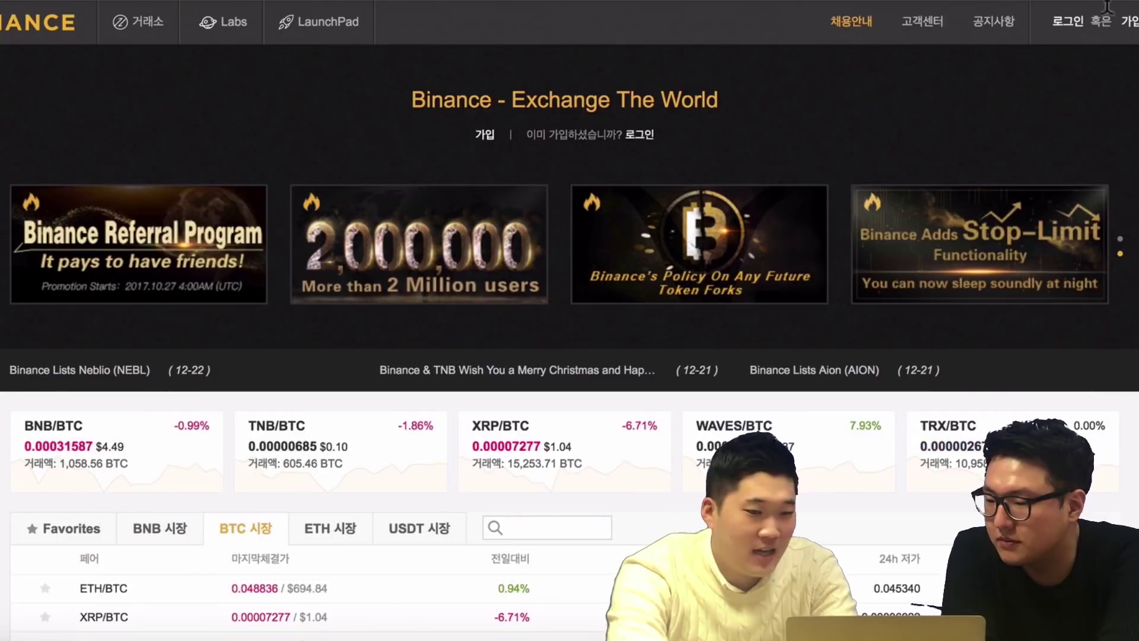
Sign up with an email address and password, then pass the slider puzzle captcha.
{"action": "left_click", "coordinate": [1132, 24]}
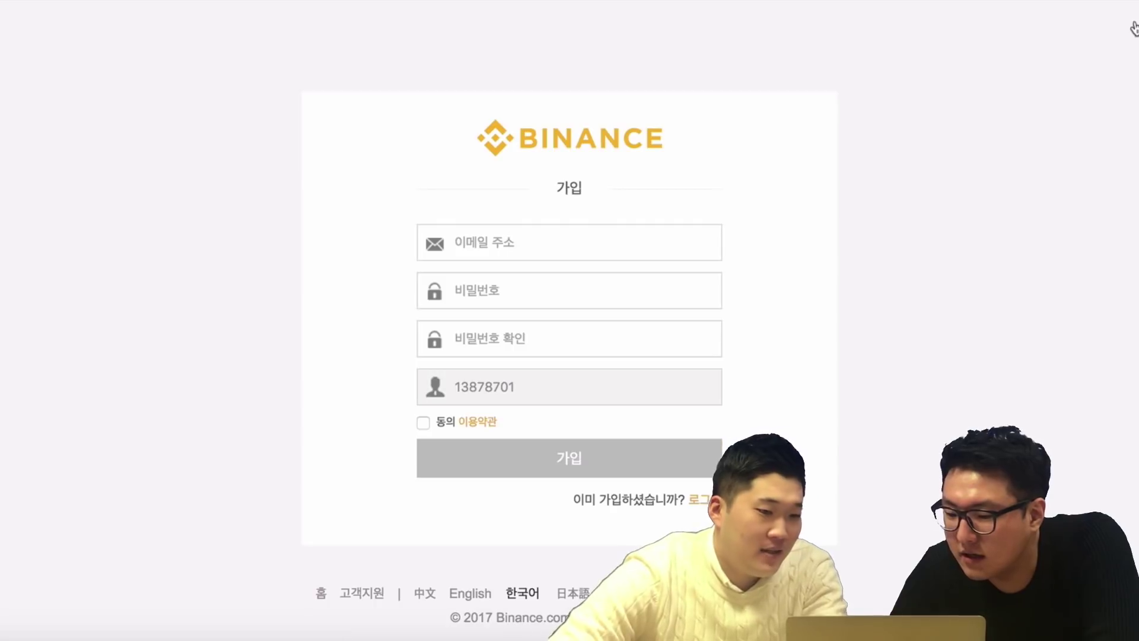
{"action": "left_click", "coordinate": [550, 247]}
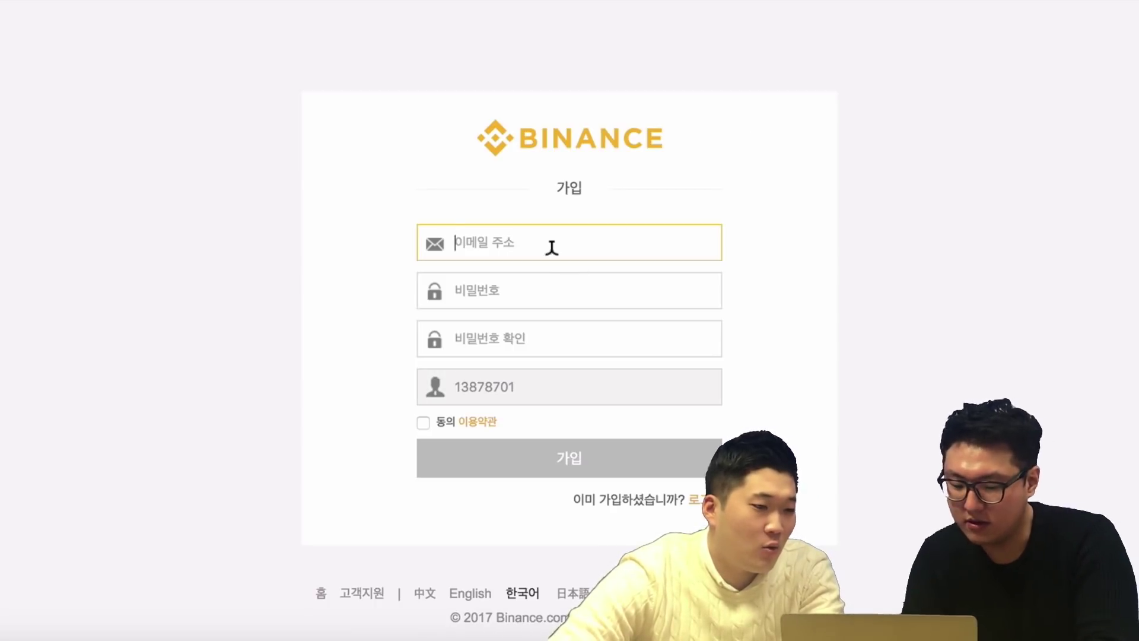
{"action": "type", "text": "unreadableunreadable"}
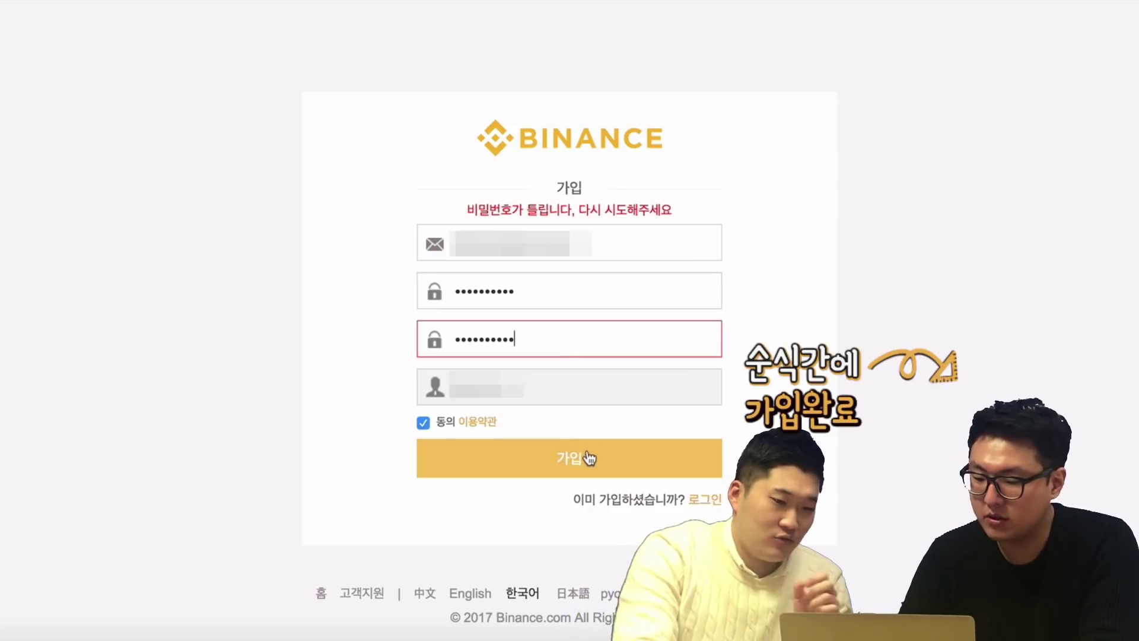
{"action": "left_click", "coordinate": [587, 456]}
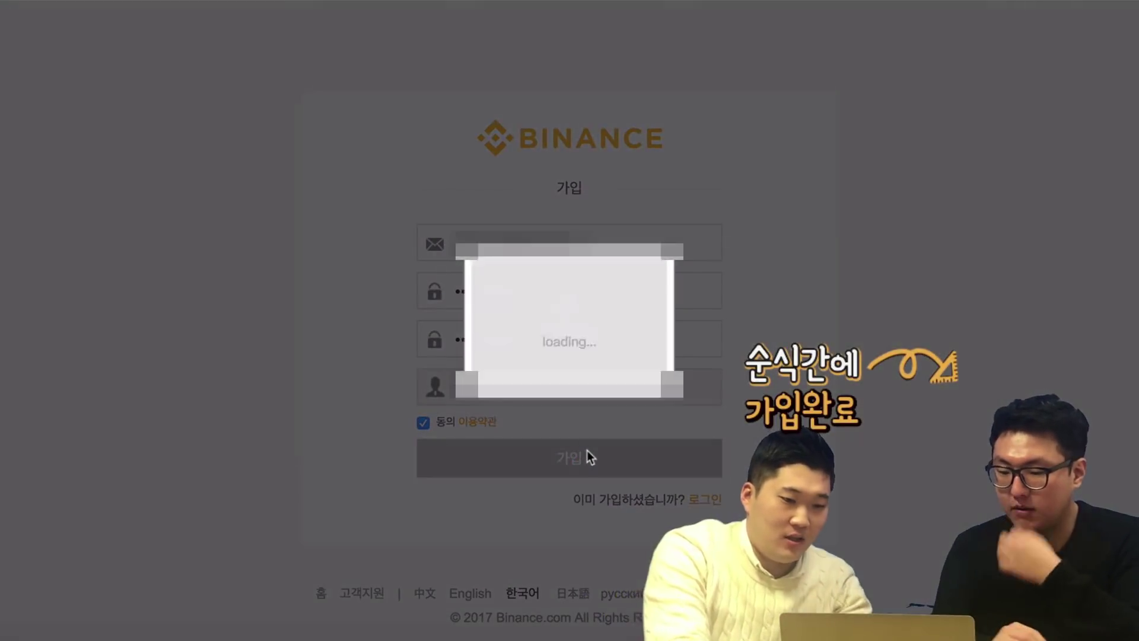
{"action": "left_click_drag", "start_coordinate": [490, 370], "coordinate": [606, 386]}
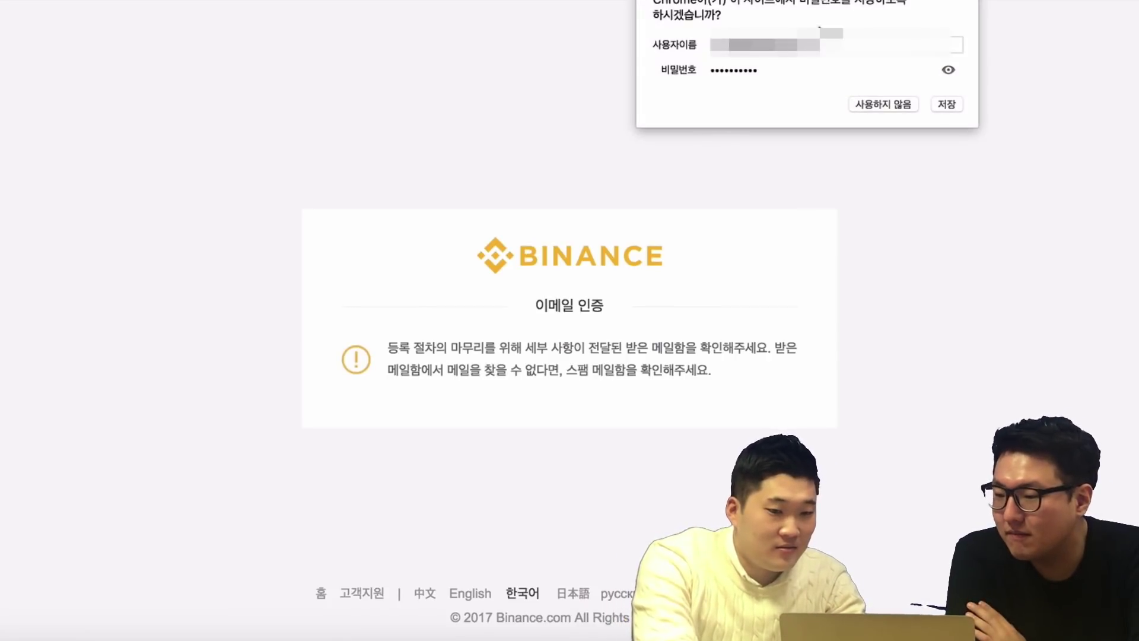
Decline Chrome's offer to save the password and review the email verification notice.
{"action": "left_click", "coordinate": [883, 105]}
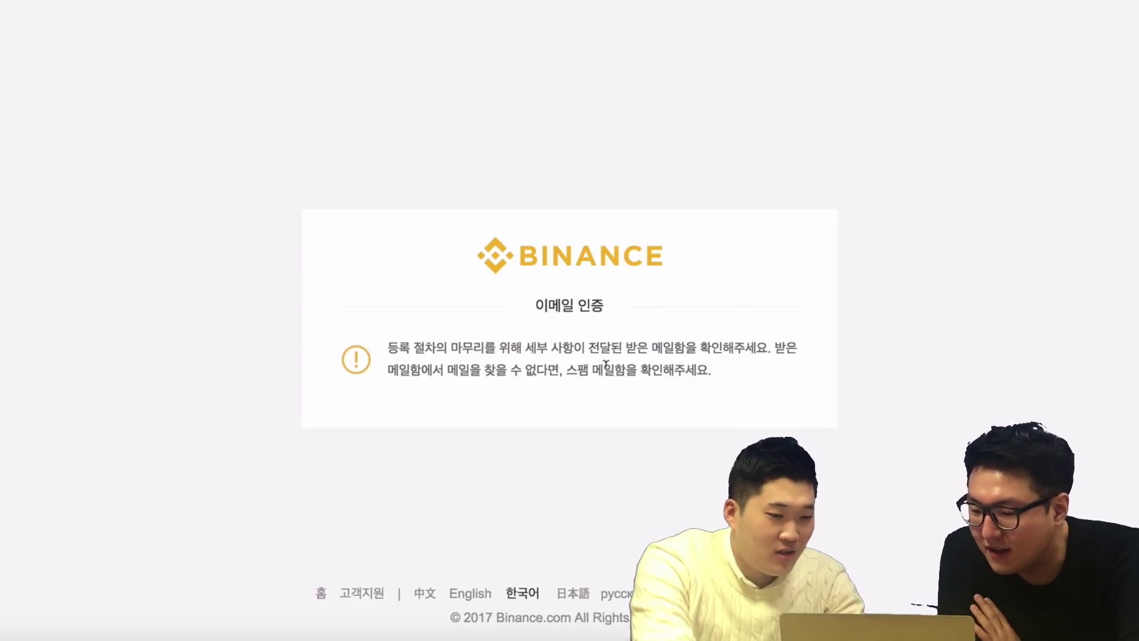
{"action": "triple_click", "coordinate": [600, 354]}
{"action": "left_click", "coordinate": [678, 302]}
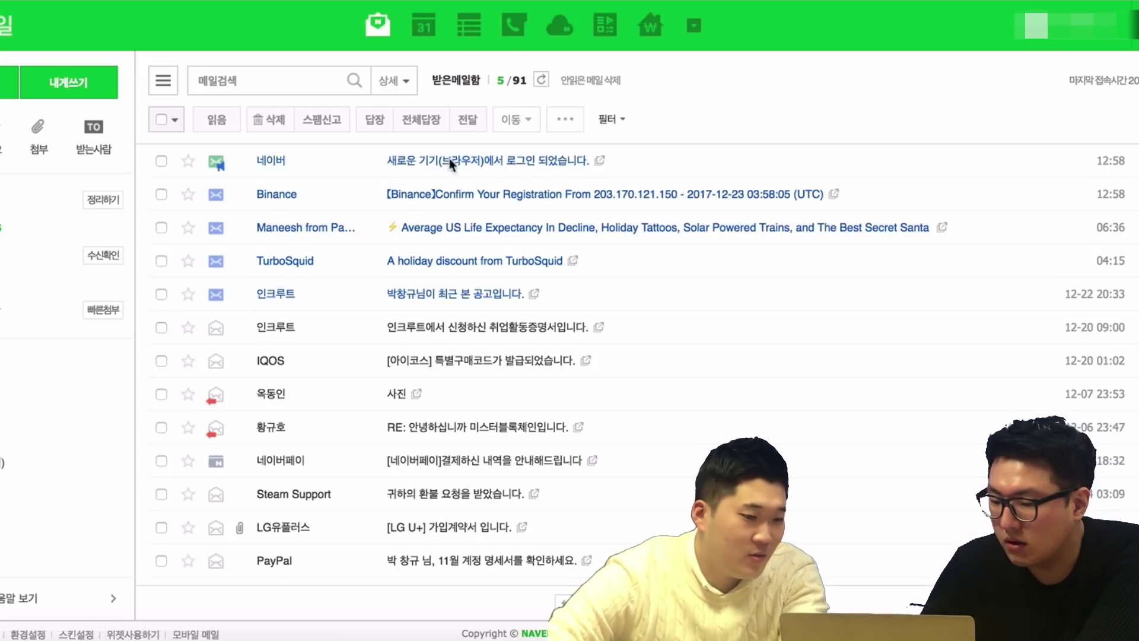
Open Binance's registration email in Naver Mail and click Verify Email.
{"action": "left_click", "coordinate": [439, 195]}
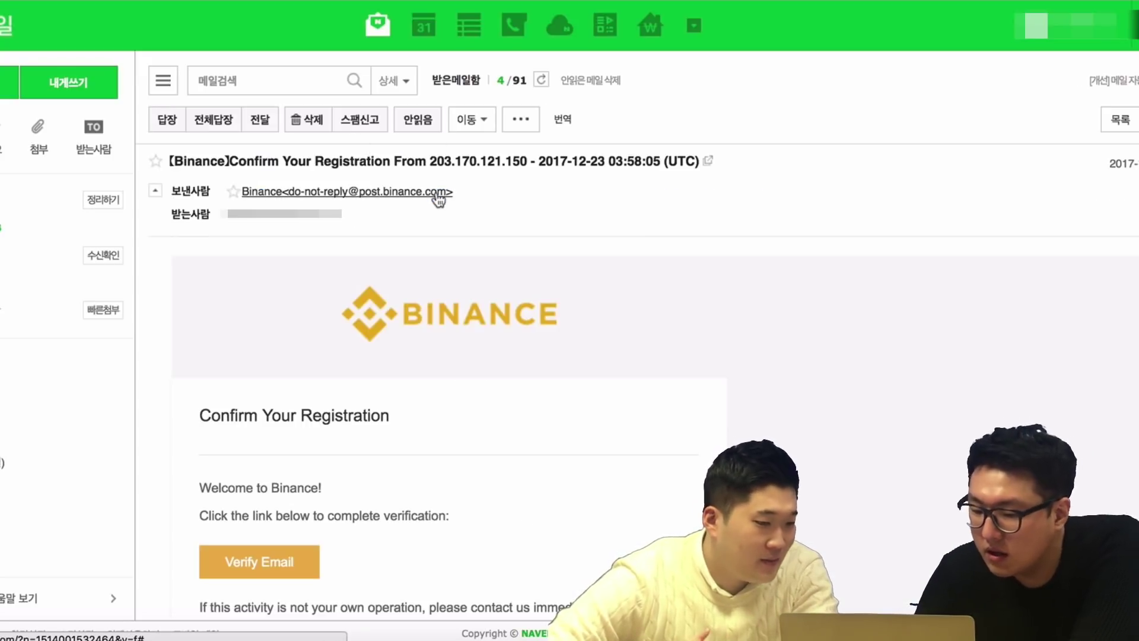
{"action": "scroll", "coordinate": [455, 397], "scroll_direction": "down", "scroll_amount": 3}
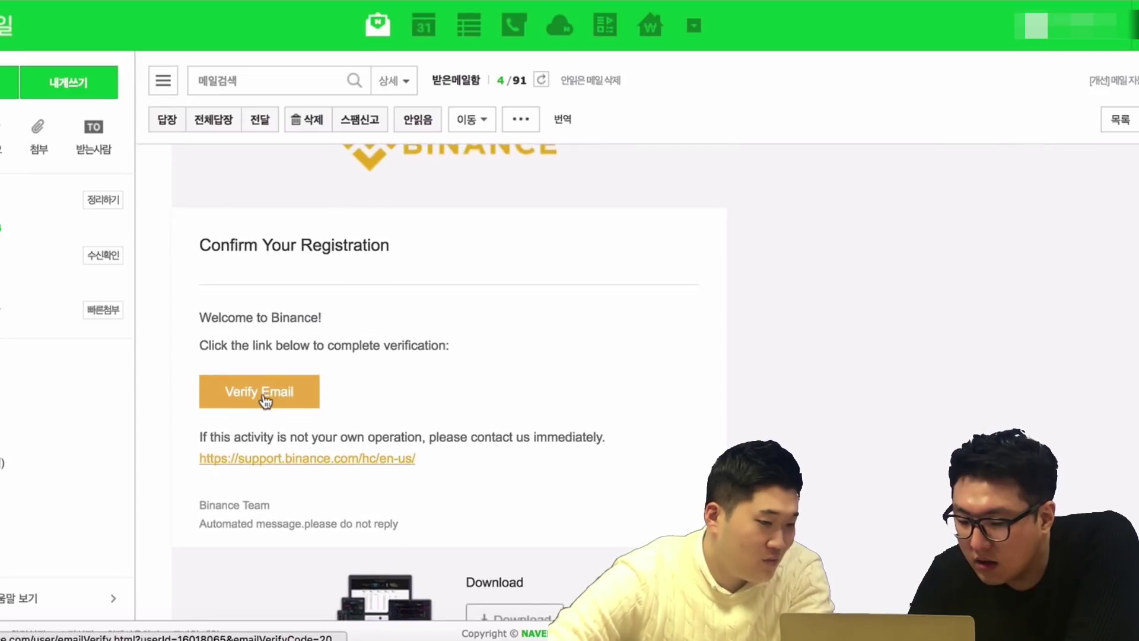
{"action": "left_click", "coordinate": [262, 394]}
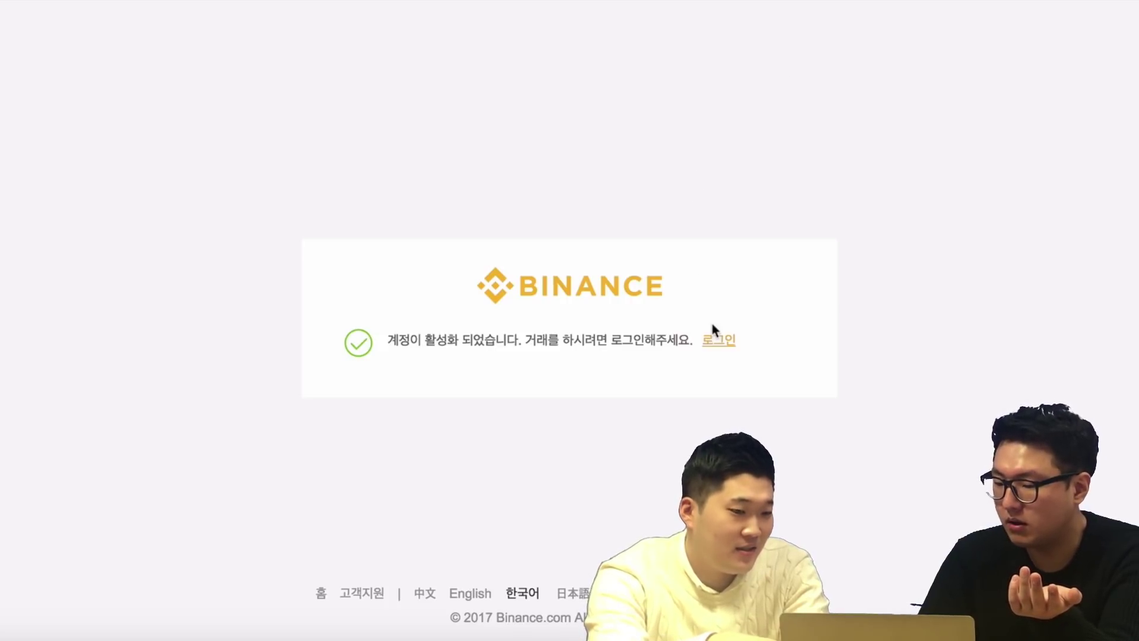
Log in with the new account's email and password, passing the puzzle captcha.
{"action": "left_click", "coordinate": [718, 343]}
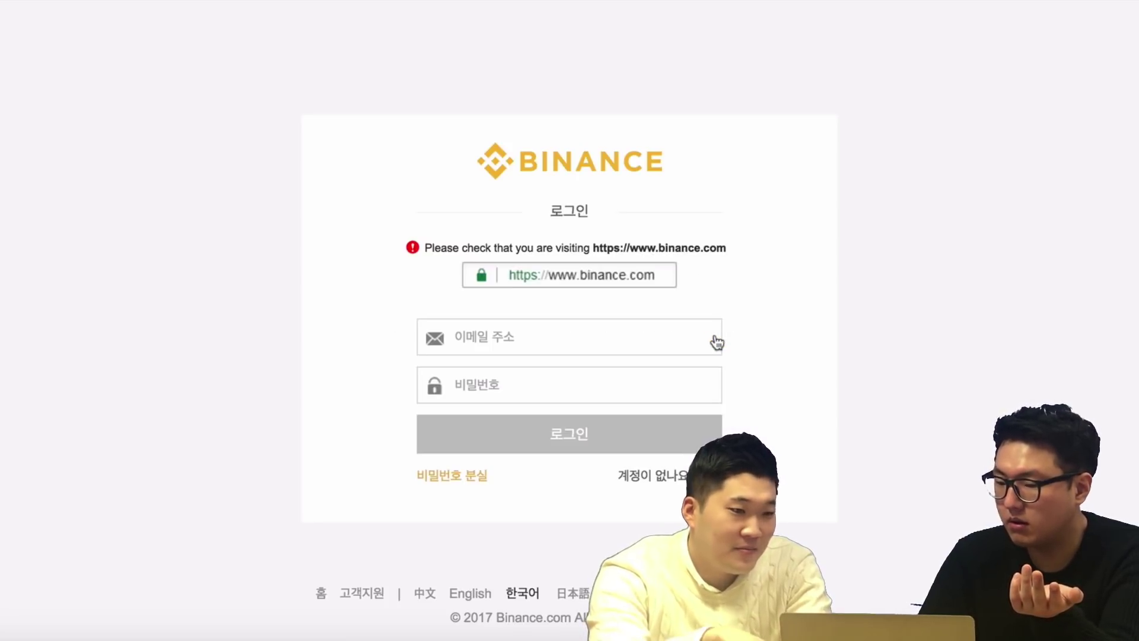
{"action": "left_click", "coordinate": [642, 324]}
{"action": "type", "text": "..."}
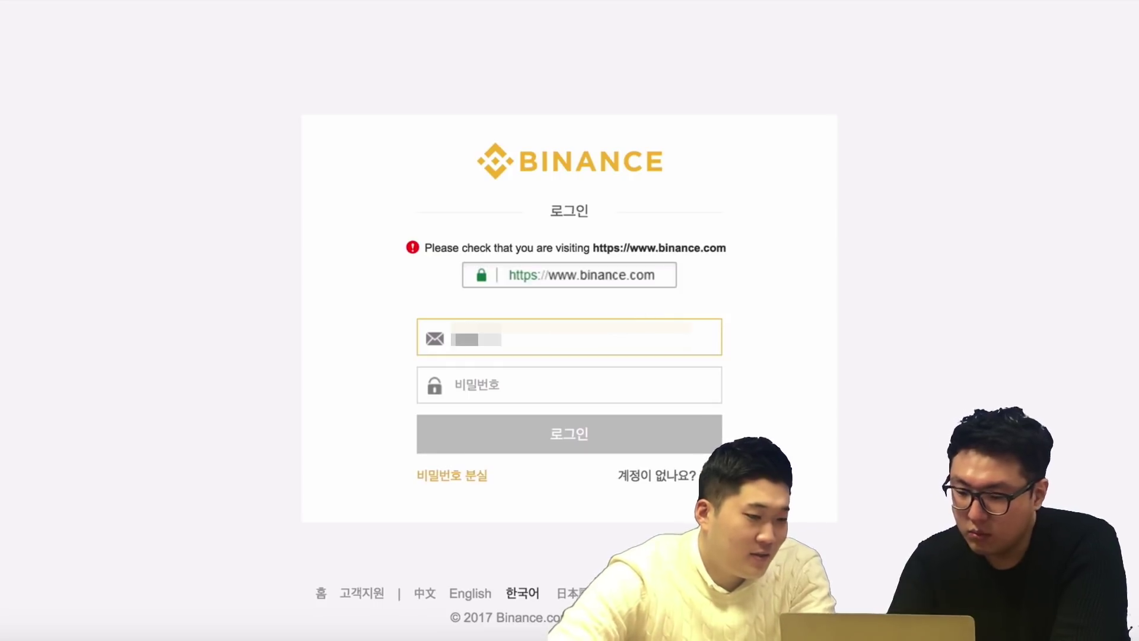
{"action": "type", "text": "..."}
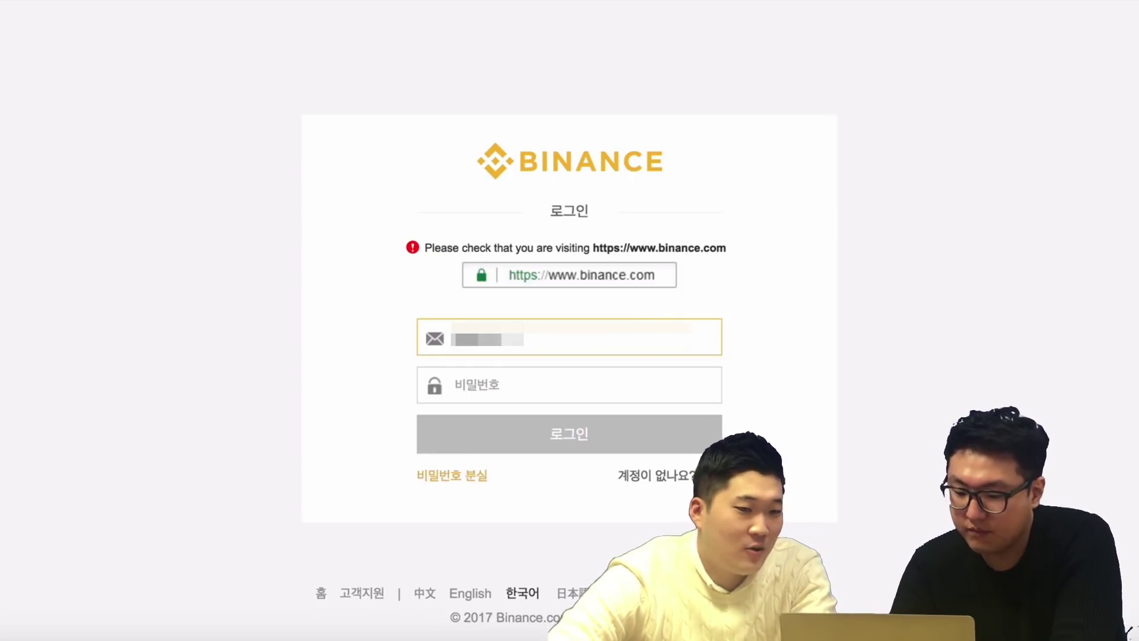
{"action": "type", "text": "..."}
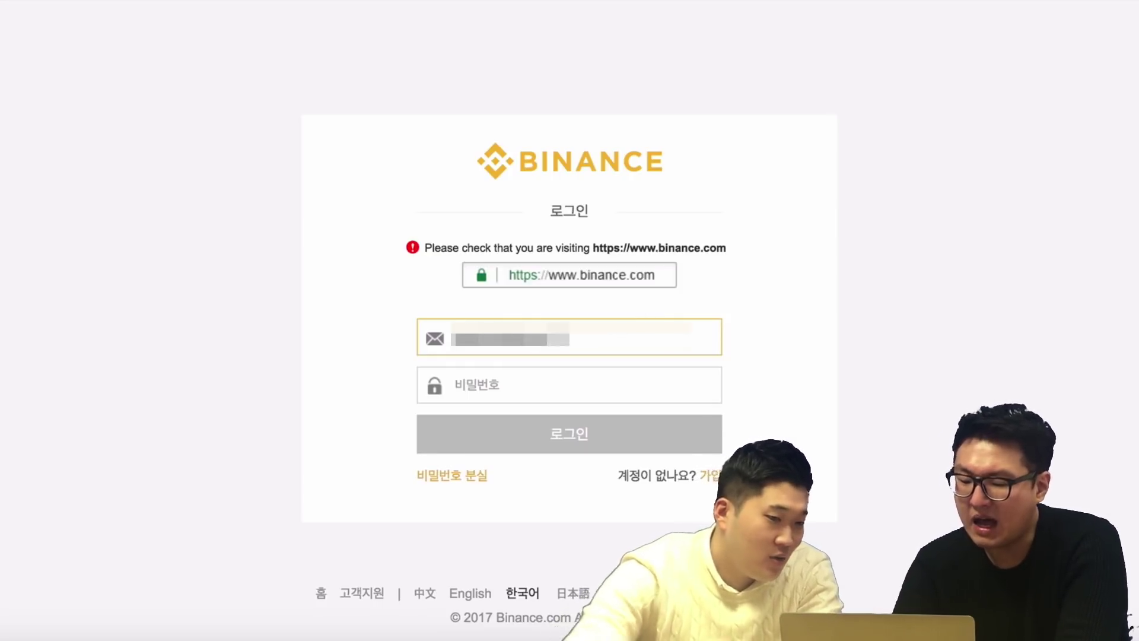
{"action": "type", "text": "..."}
{"action": "key", "text": "Tab"}
{"action": "type", "text": "••••"}
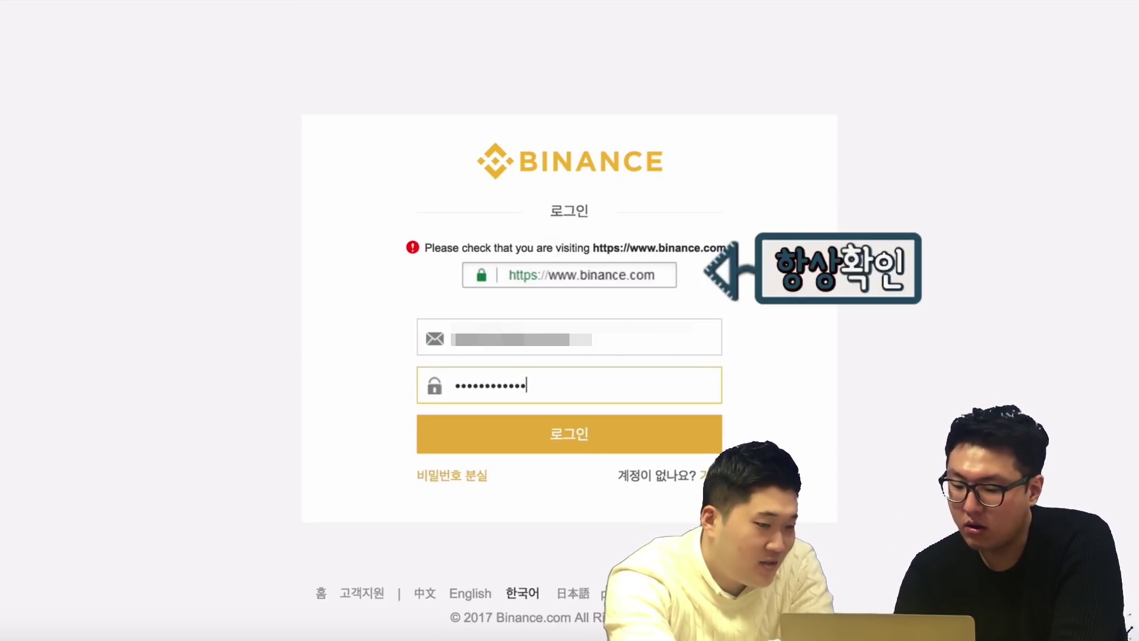
{"action": "key", "text": "BackSpace"}
{"action": "key", "text": "BackSpace"}
{"action": "key", "text": "BackSpace"}
{"action": "key", "text": "BackSpace"}
{"action": "key", "text": "BackSpace"}
{"action": "key", "text": "BackSpace"}
{"action": "key", "text": "BackSpace"}
{"action": "key", "text": "BackSpace"}
{"action": "key", "text": "BackSpace"}
{"action": "key", "text": "BackSpace"}
{"action": "key", "text": "BackSpace"}
{"action": "key", "text": "BackSpace"}
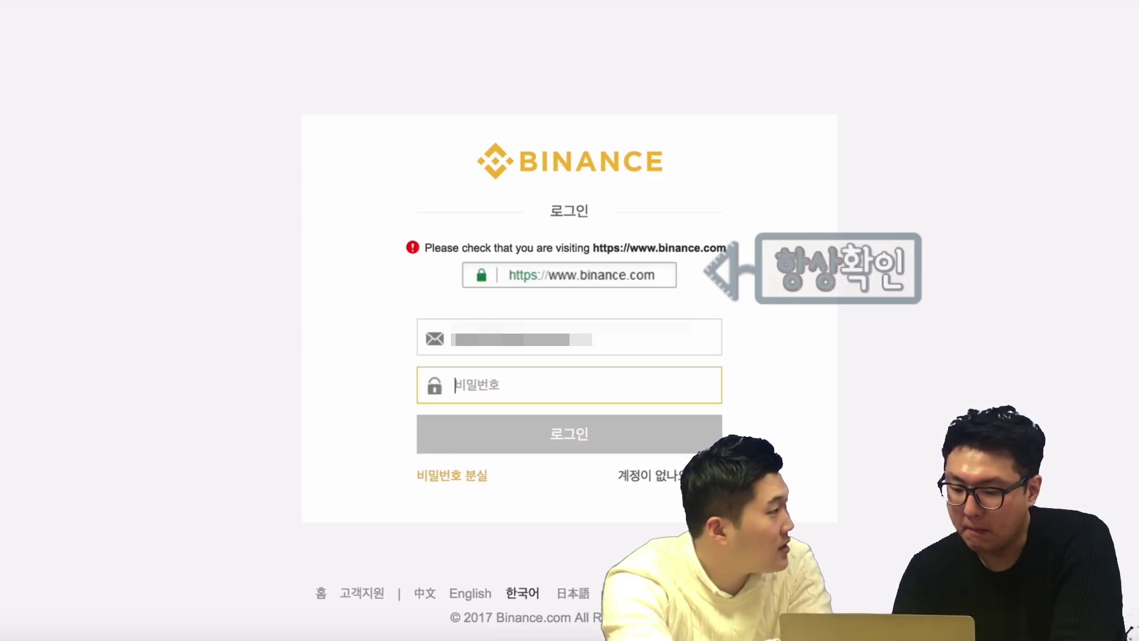
{"action": "type", "text": "•••••"}
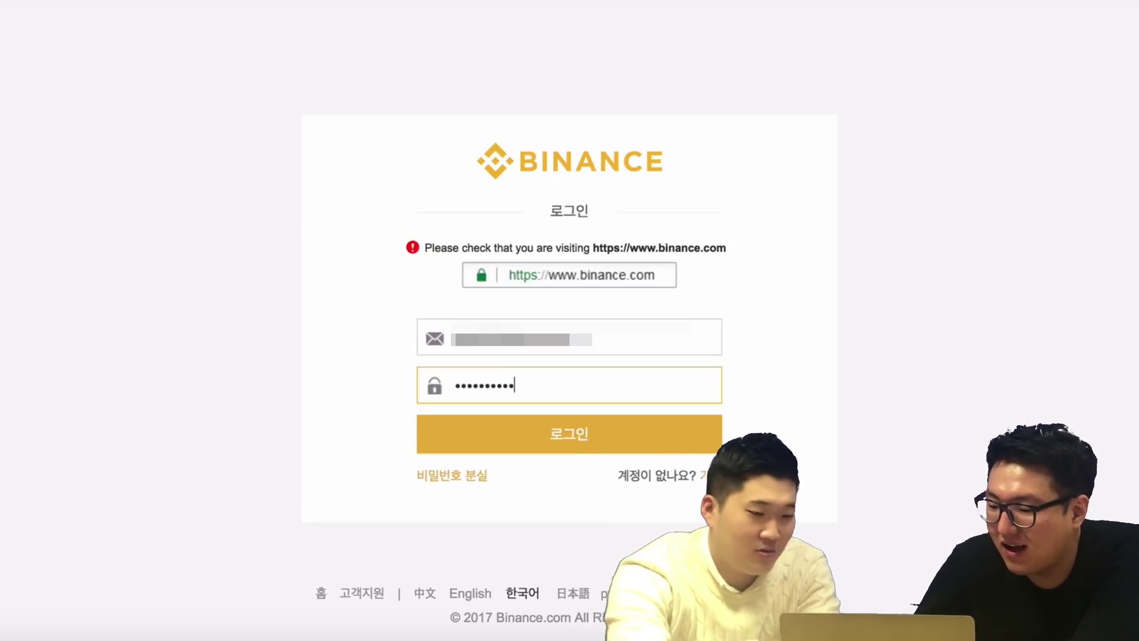
{"action": "left_click", "coordinate": [620, 450]}
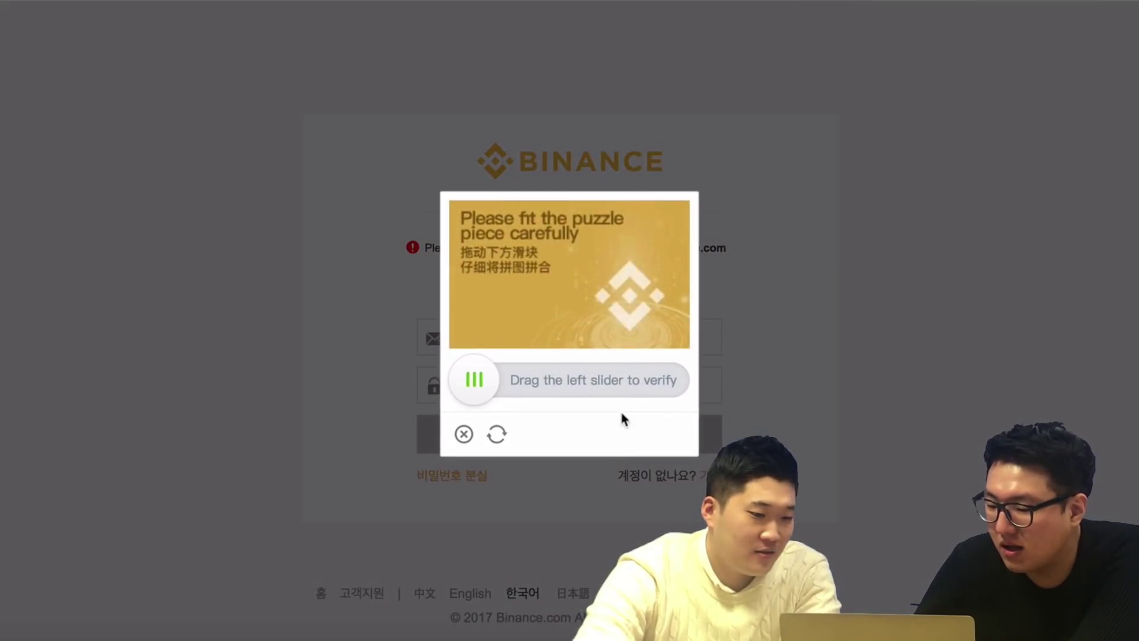
{"action": "left_click_drag", "start_coordinate": [474, 380], "coordinate": [621, 412]}
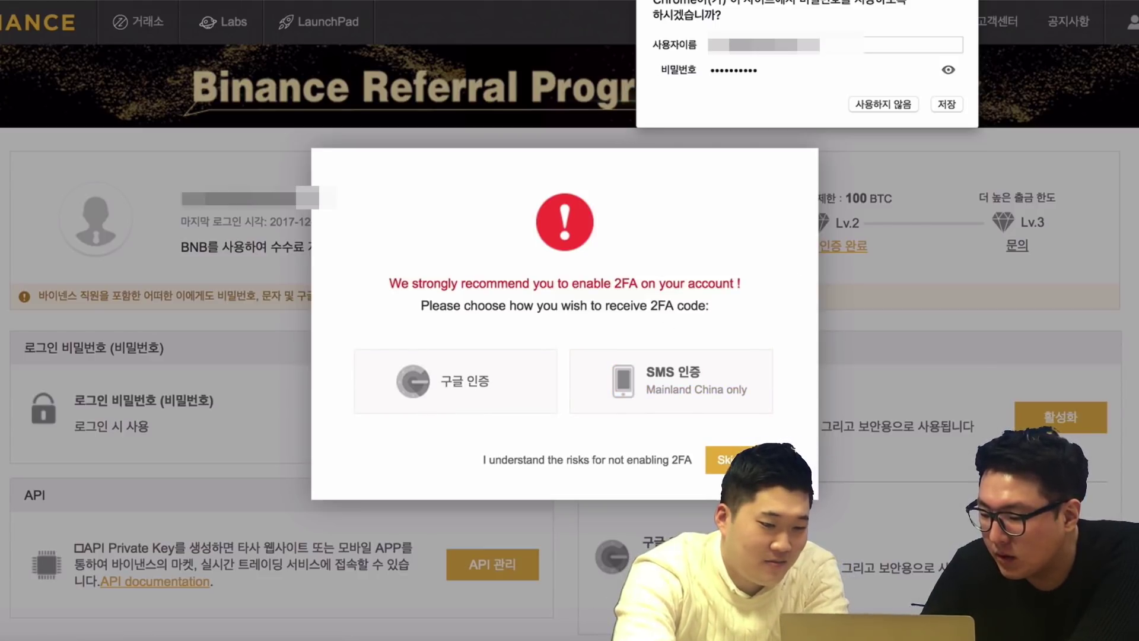
Skip the 2FA recommendation, then start enabling Google authenticator in the 2-Factor Verification panel.
{"action": "left_click", "coordinate": [720, 460]}
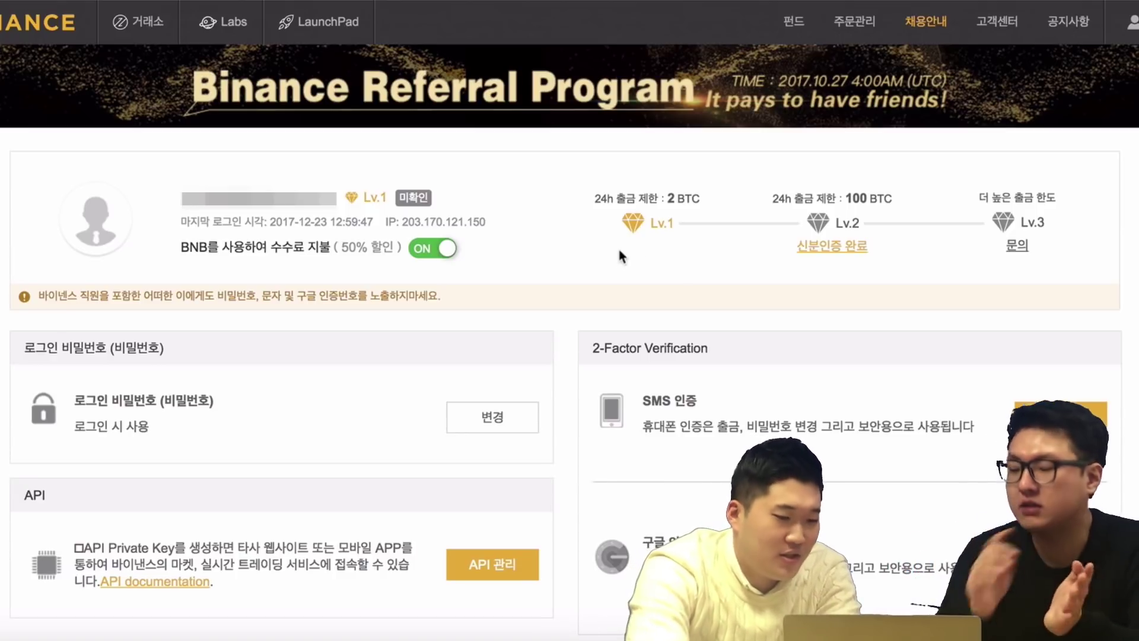
{"action": "scroll", "coordinate": [697, 261], "scroll_direction": "down", "scroll_amount": 3}
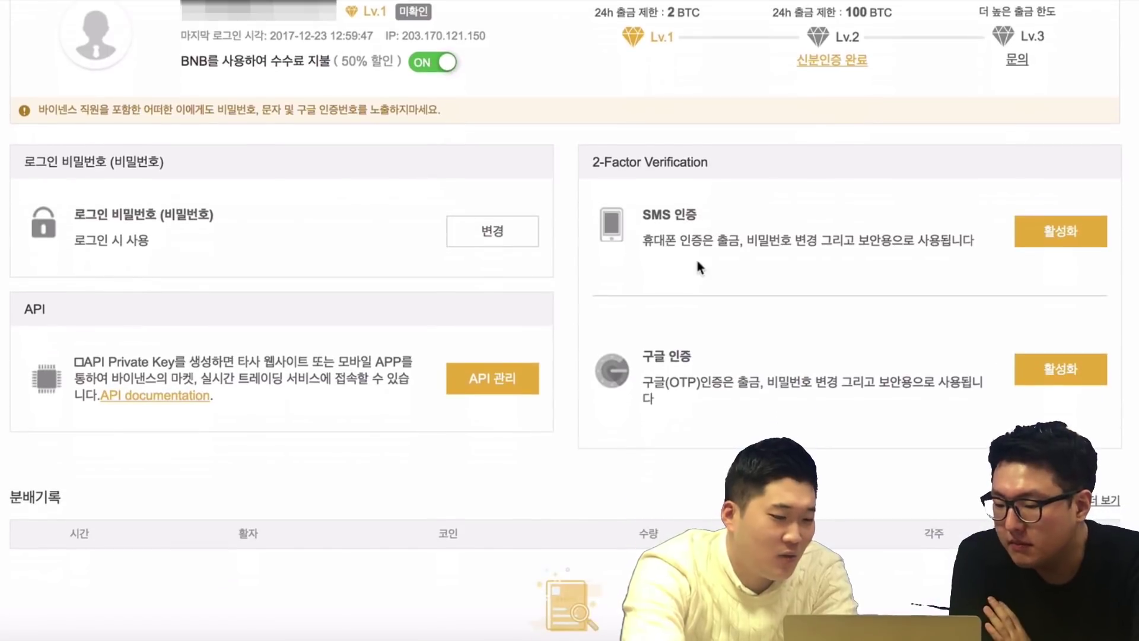
{"action": "scroll", "coordinate": [697, 268], "scroll_direction": "up", "scroll_amount": 3}
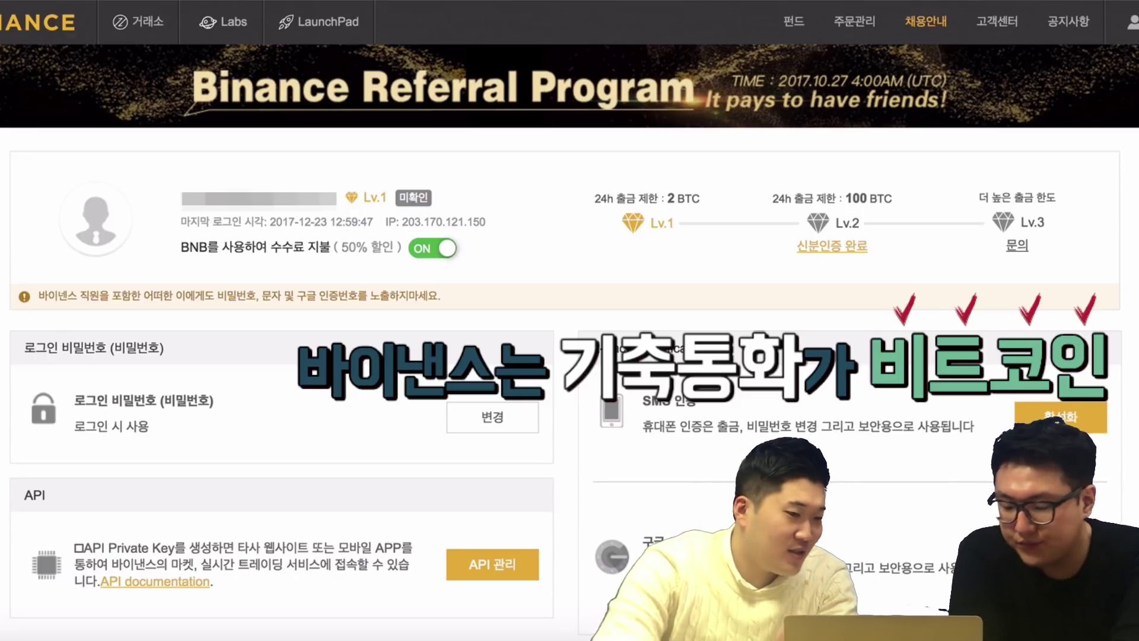
{"action": "scroll", "coordinate": [569, 320], "scroll_direction": "down", "scroll_amount": 2}
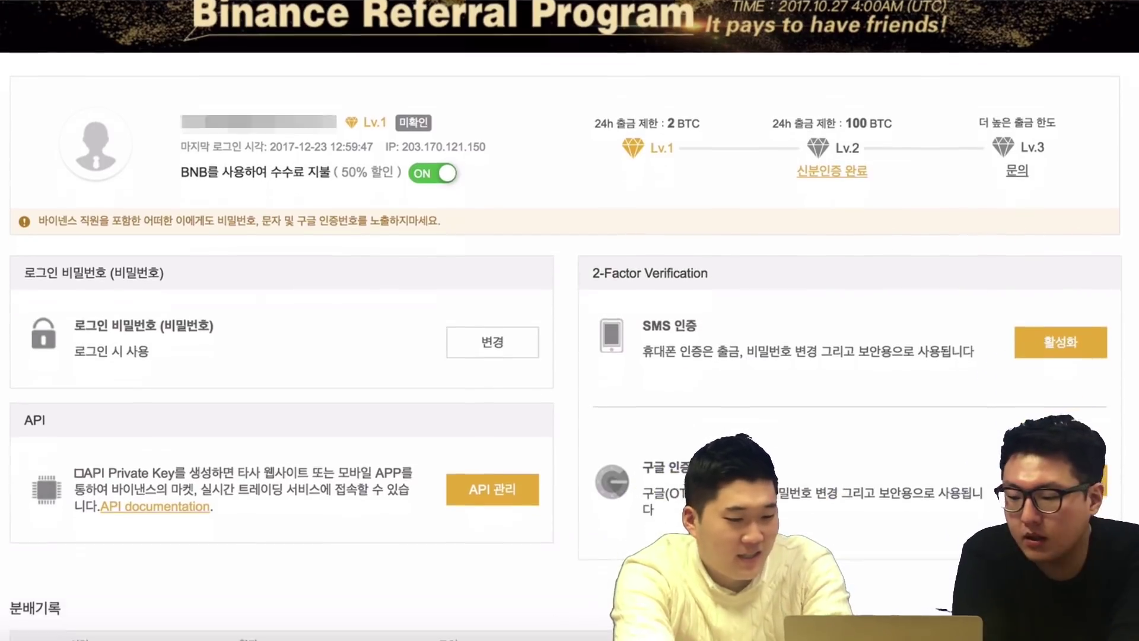
{"action": "scroll", "coordinate": [569, 320], "scroll_direction": "up", "scroll_amount": 1}
{"action": "scroll", "coordinate": [569, 320], "scroll_direction": "down", "scroll_amount": 2}
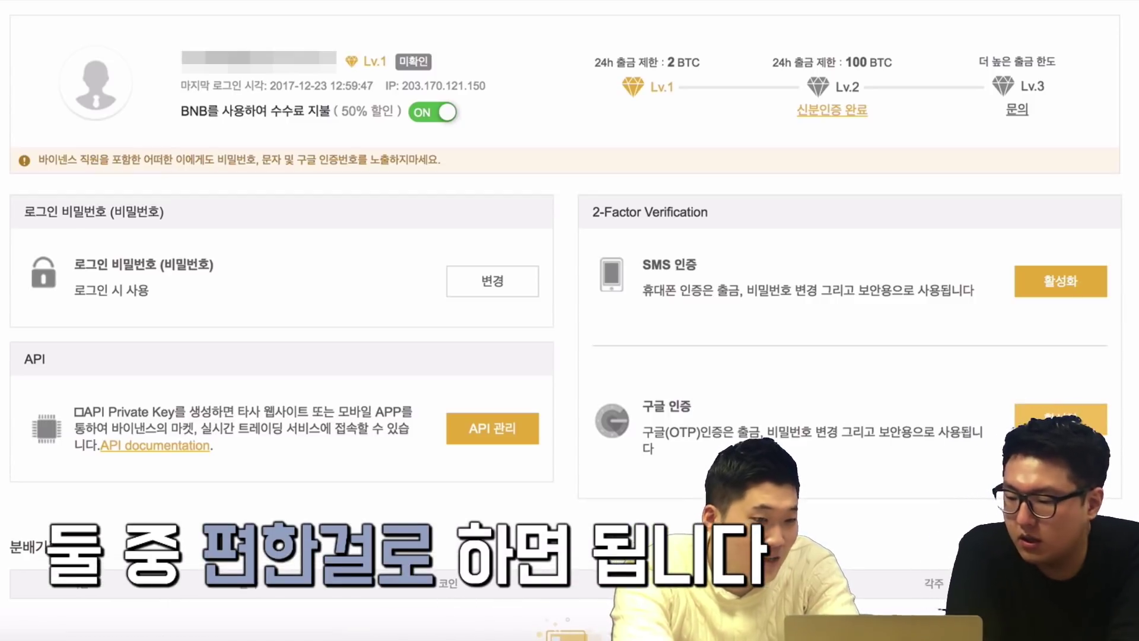
{"action": "left_click", "coordinate": [1035, 419]}
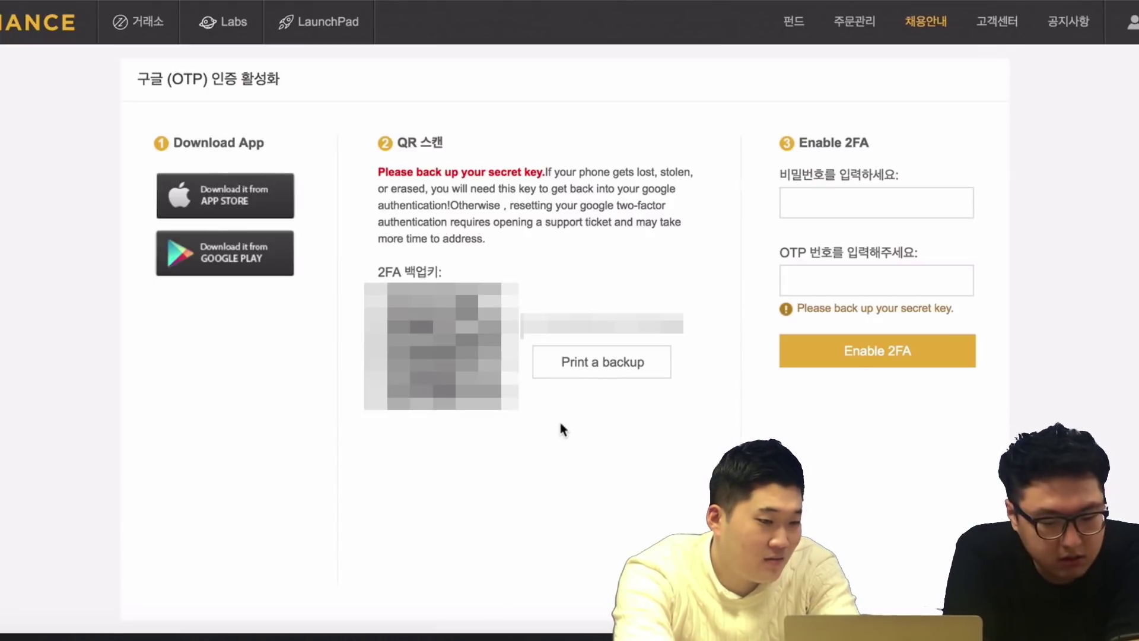
{"action": "scroll", "coordinate": [560, 423], "scroll_direction": "down", "scroll_amount": 1}
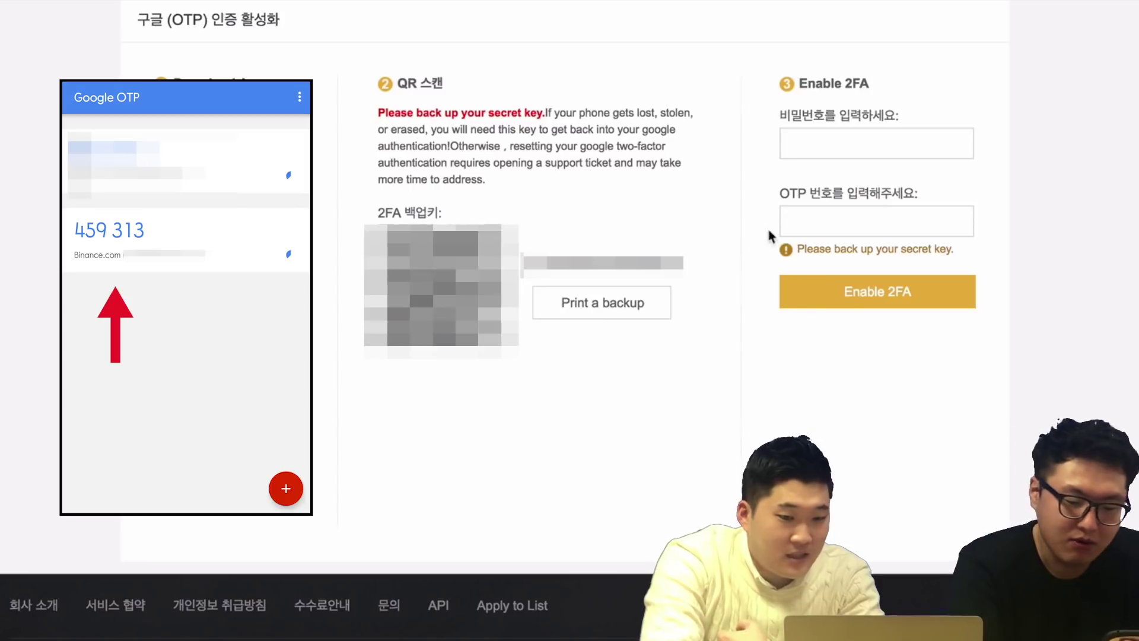
Enter the account password and the current Google authenticator code, then enable 2FA.
{"action": "left_click", "coordinate": [891, 149]}
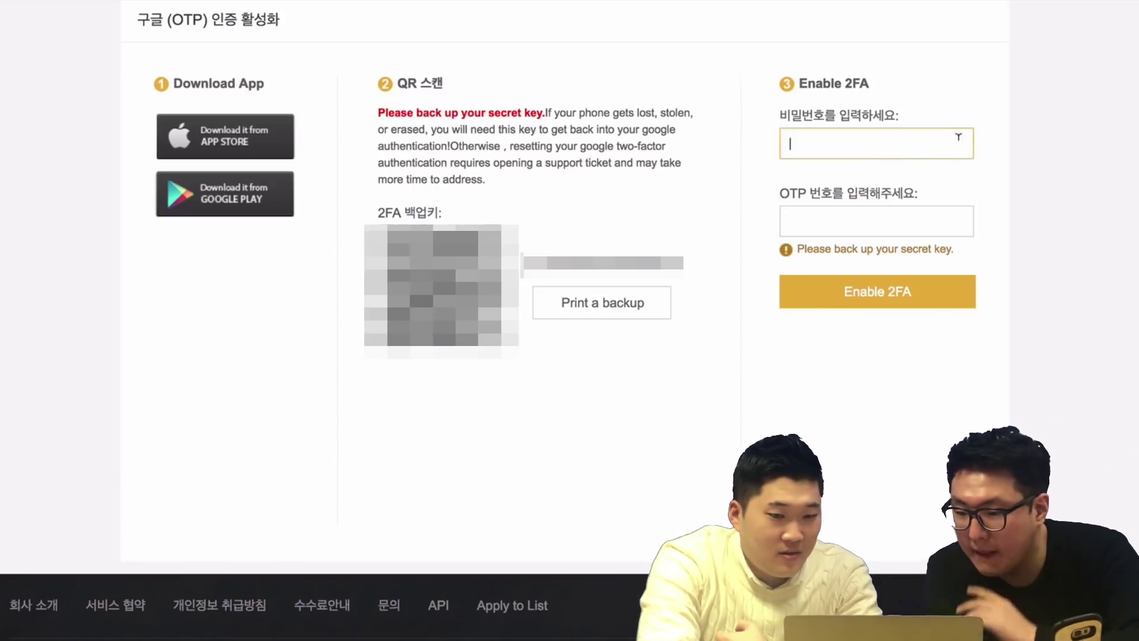
{"action": "scroll", "coordinate": [1021, 132], "scroll_direction": "up", "scroll_amount": 1}
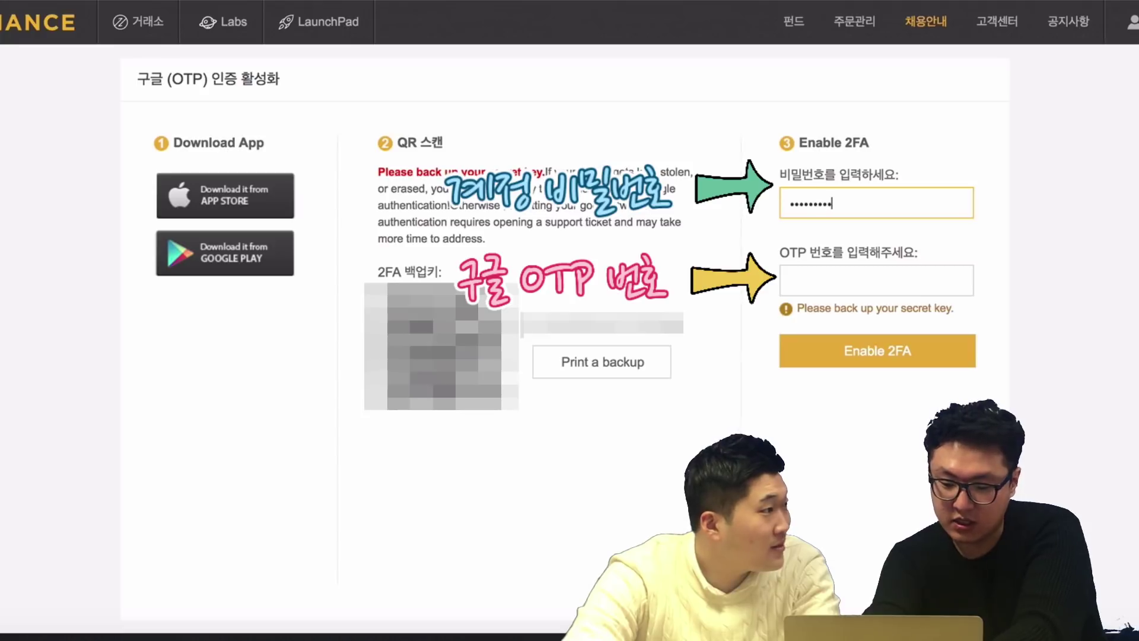
{"action": "type", "text": "•"}
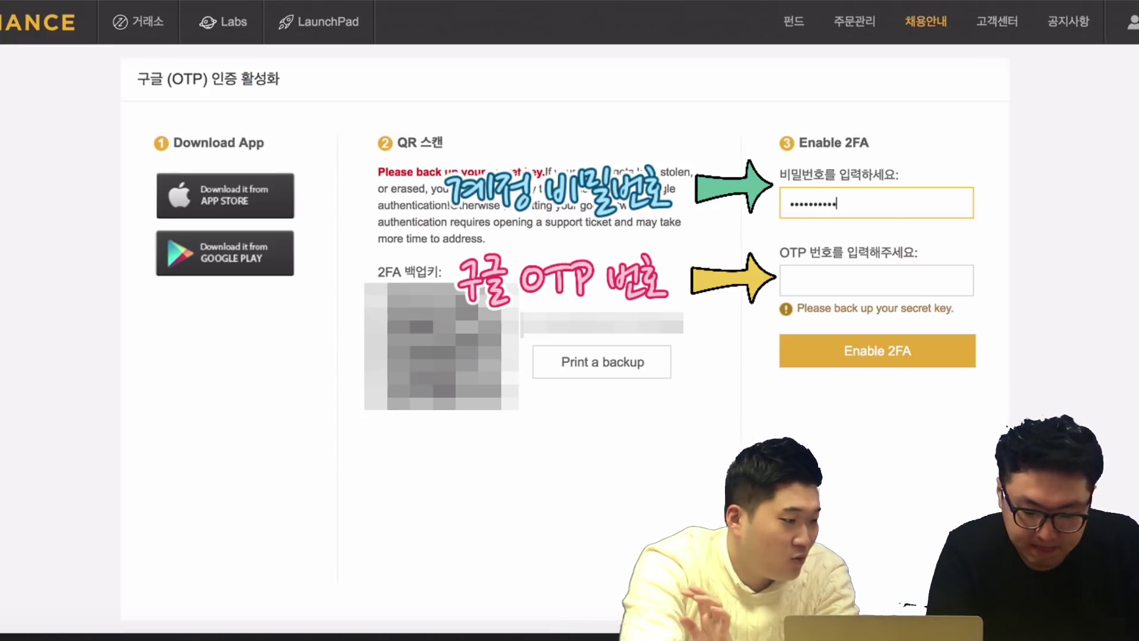
{"action": "left_click", "coordinate": [898, 278]}
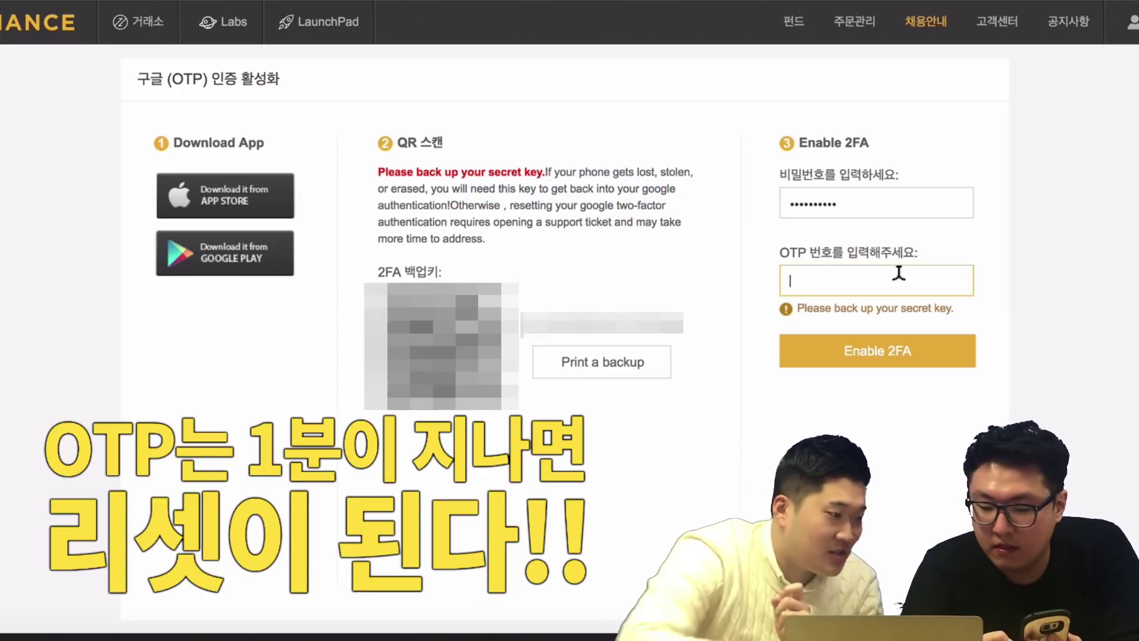
{"action": "key", "text": "BackSpace"}
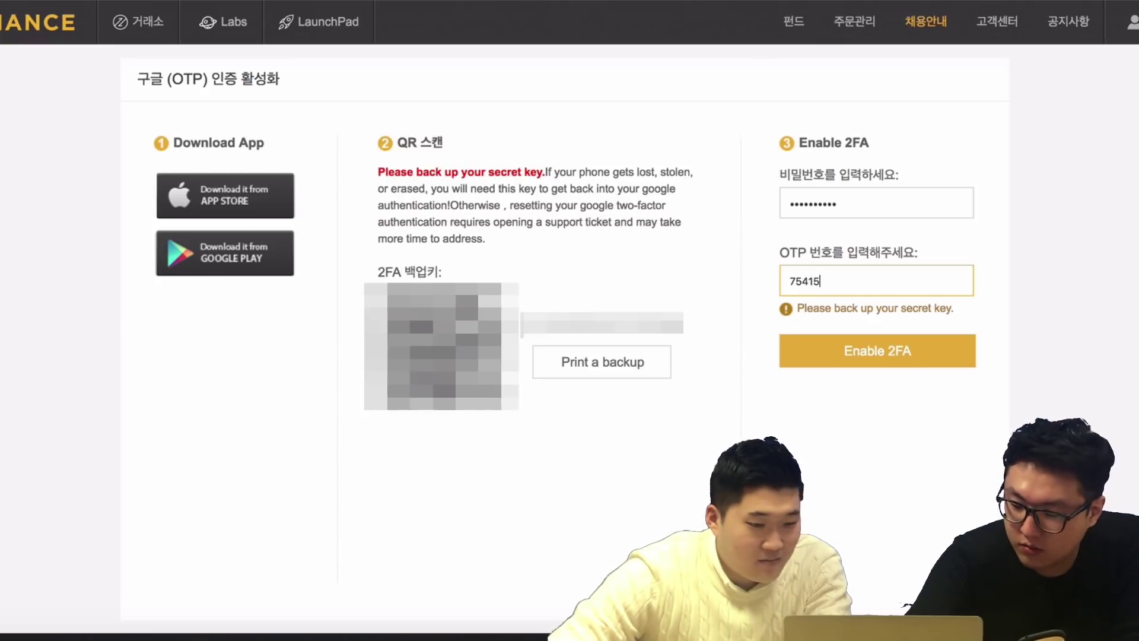
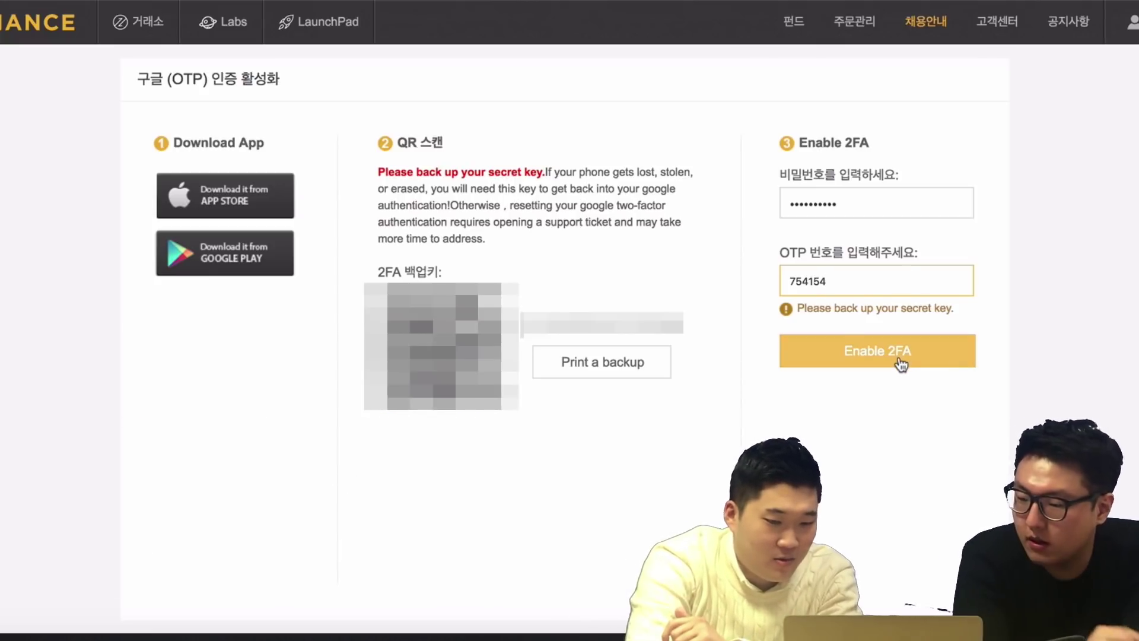
{"action": "left_click", "coordinate": [899, 355]}
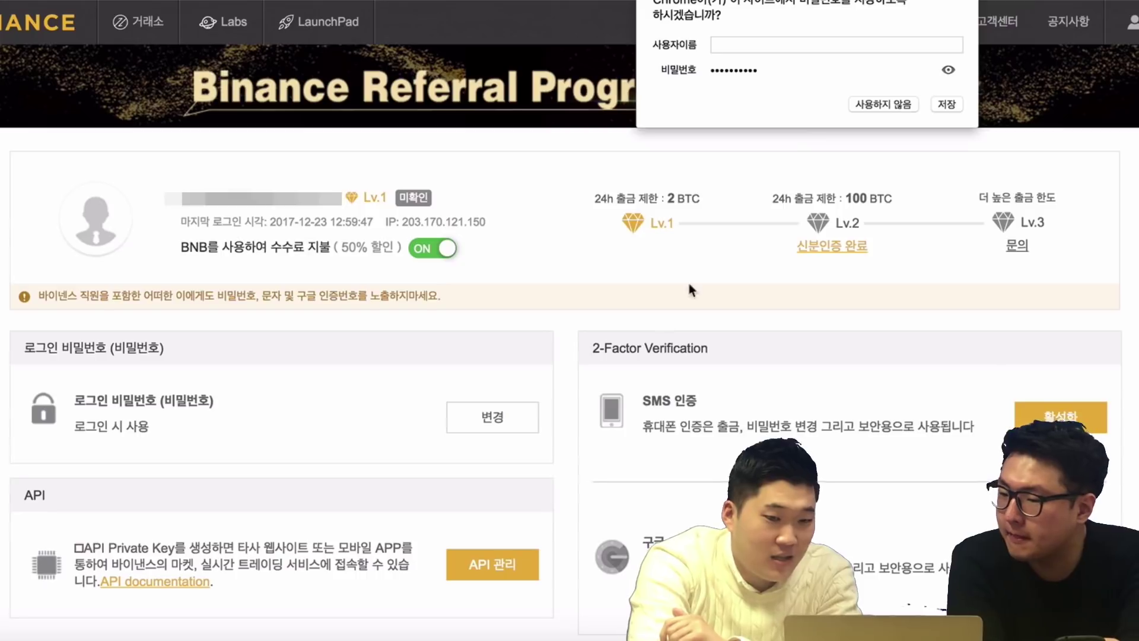
Decline saving the password and review the 2 BTC Lv.1 and 100 BTC Lv.2 withdrawal limits.
{"action": "left_click", "coordinate": [881, 104]}
{"action": "scroll", "coordinate": [806, 415], "scroll_direction": "down", "scroll_amount": 3}
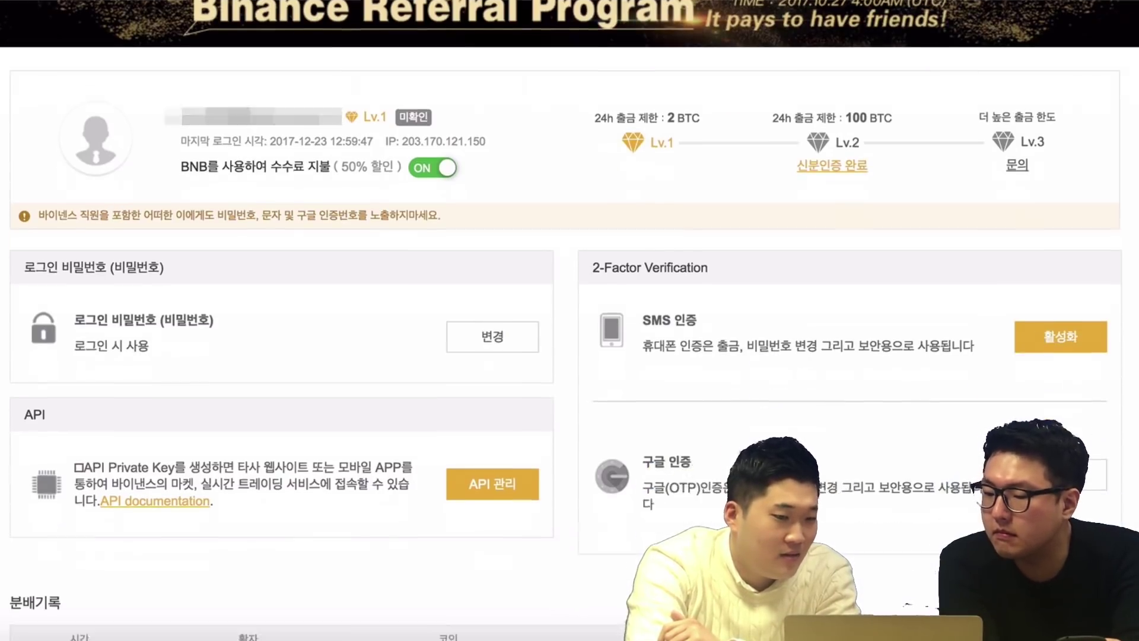
{"action": "scroll", "coordinate": [831, 474], "scroll_direction": "up", "scroll_amount": 2}
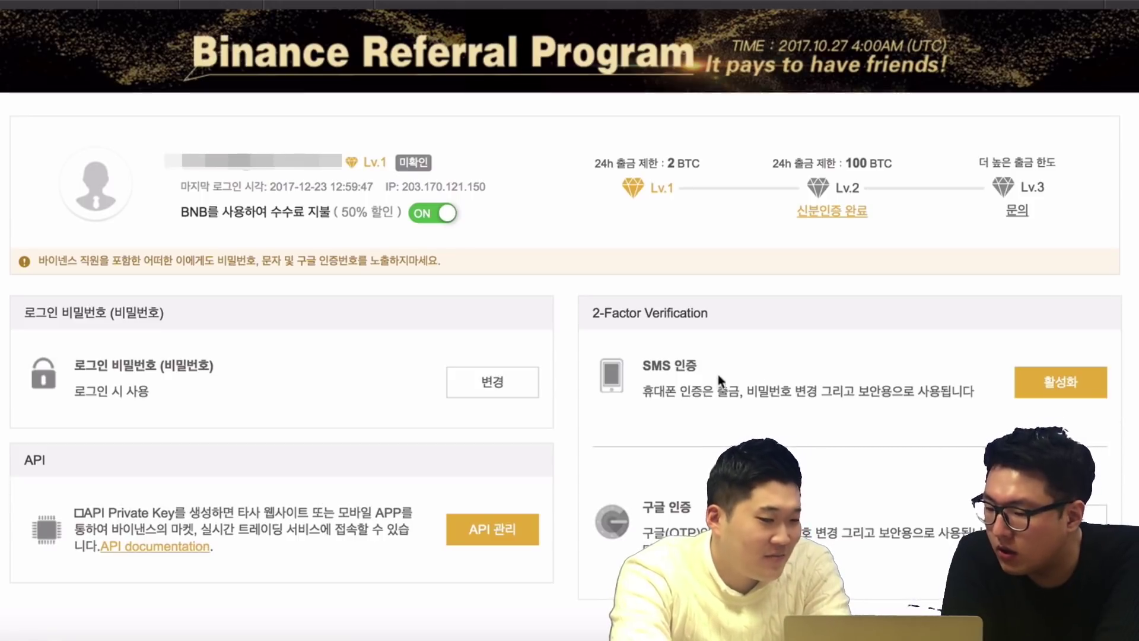
{"action": "scroll", "coordinate": [798, 401], "scroll_direction": "up", "scroll_amount": 1}
{"action": "scroll", "coordinate": [795, 392], "scroll_direction": "up", "scroll_amount": 1}
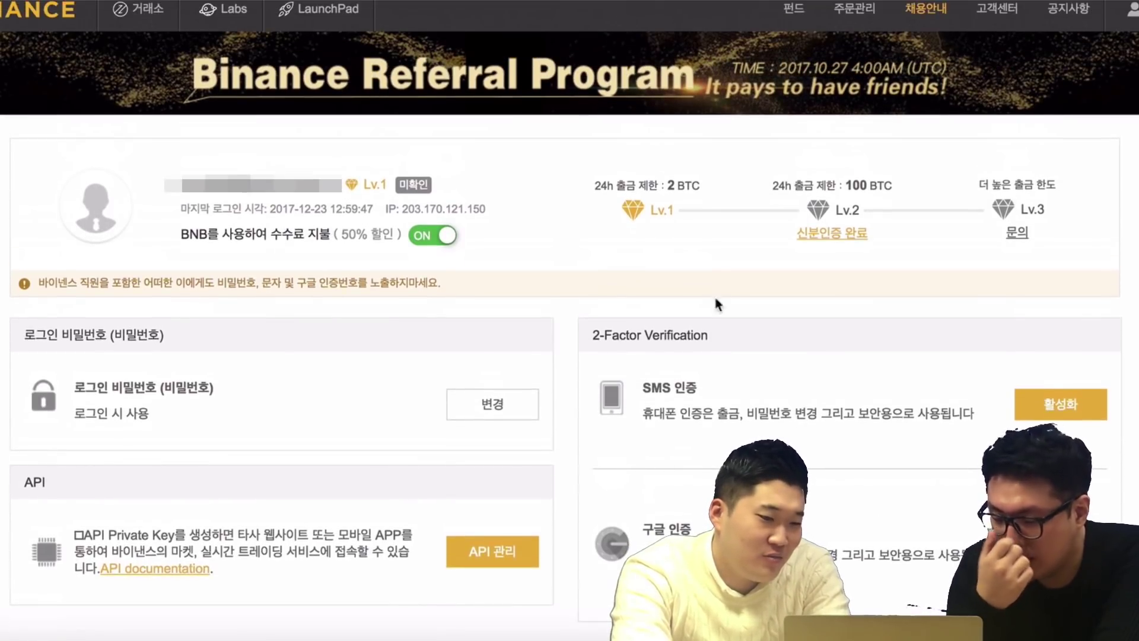
{"action": "double_click", "coordinate": [879, 181]}
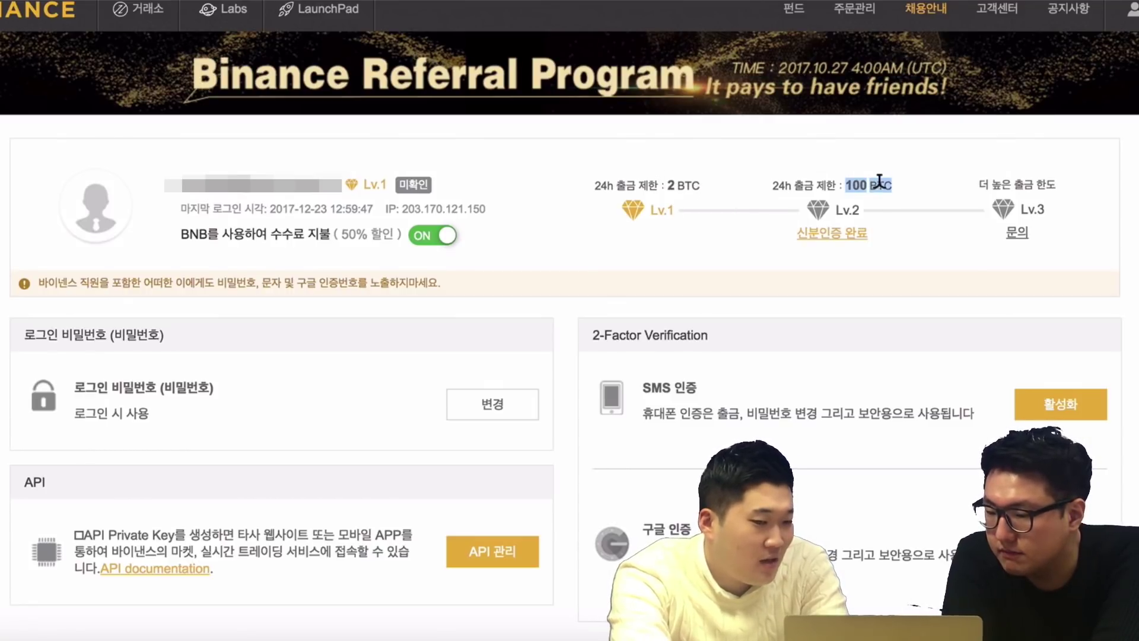
{"action": "left_click", "coordinate": [866, 276]}
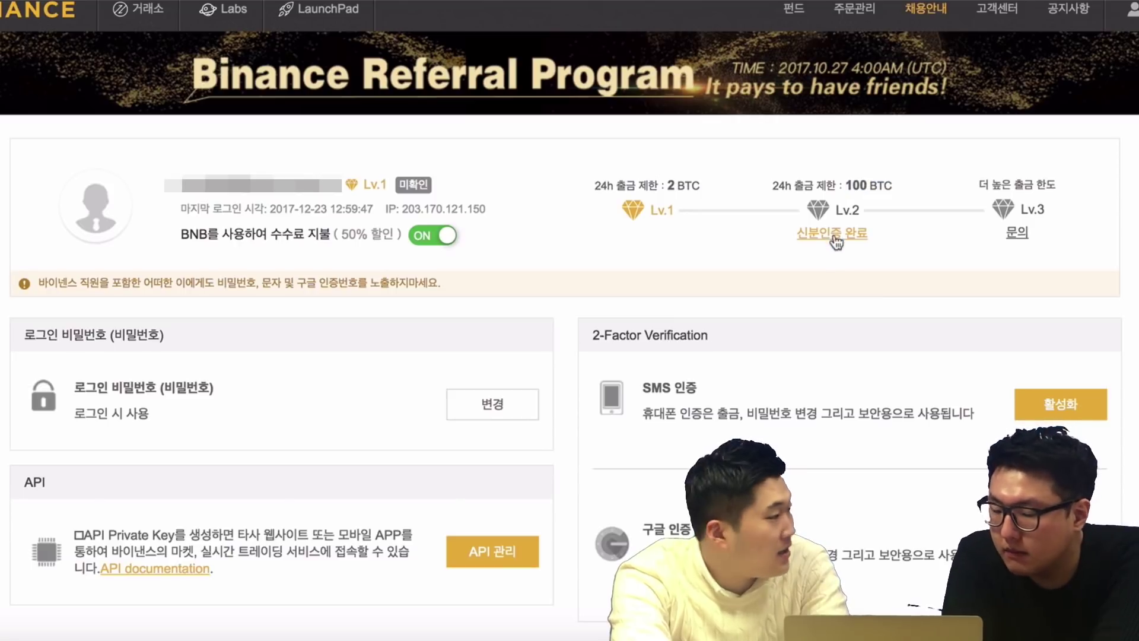
Start Lv.2 identity verification for other countries, choosing South Korea as the country.
{"action": "left_click", "coordinate": [833, 238]}
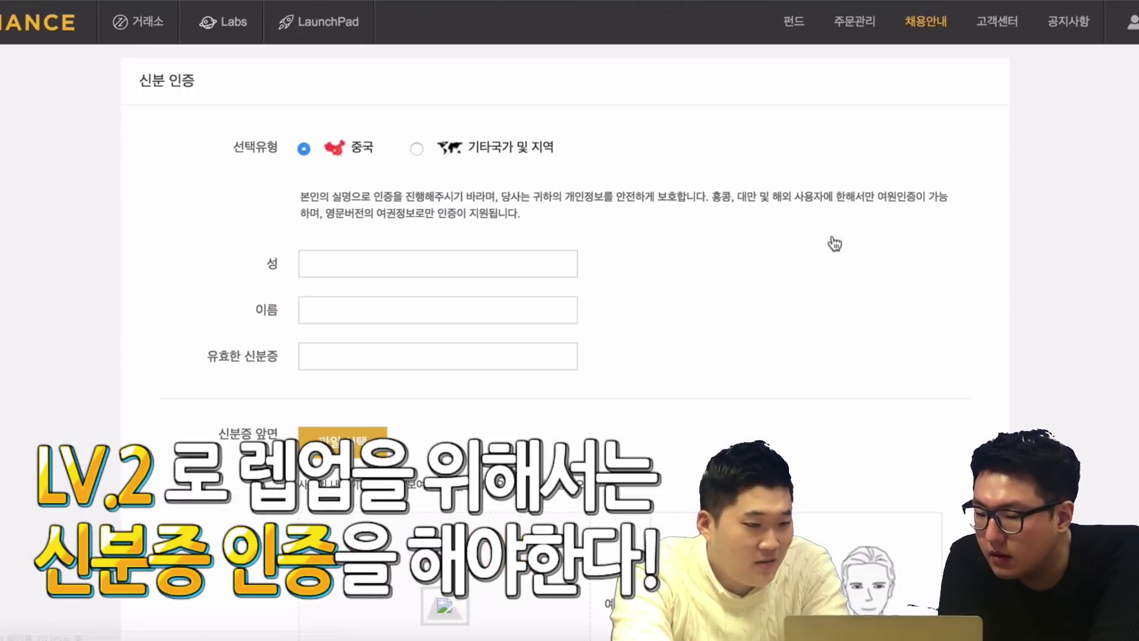
{"action": "left_click", "coordinate": [416, 148]}
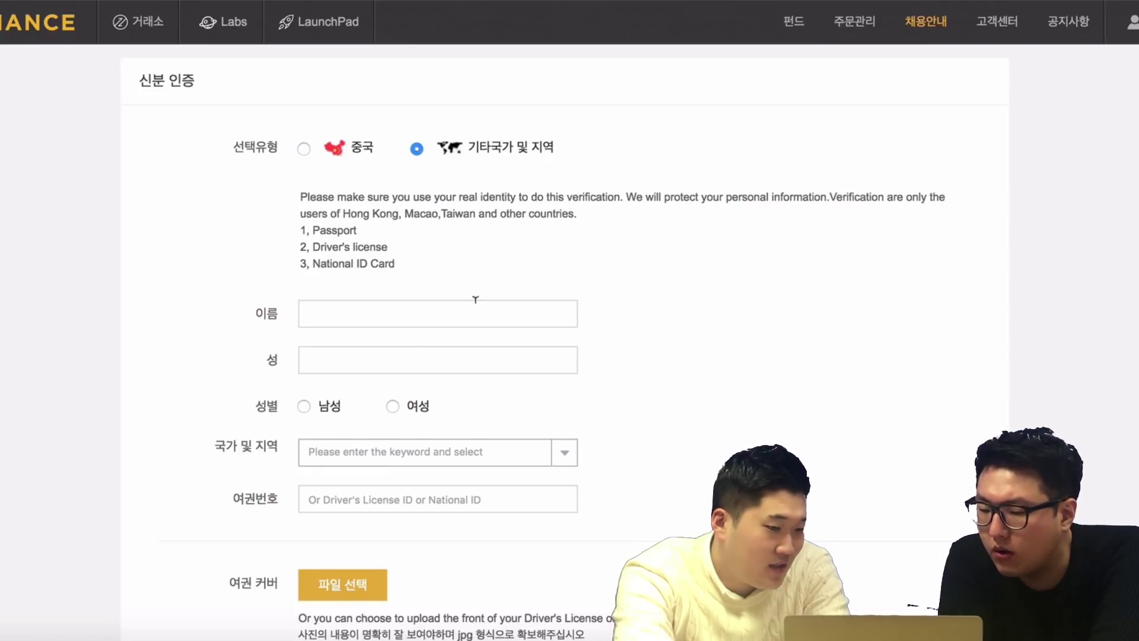
{"action": "scroll", "coordinate": [475, 292], "scroll_direction": "down", "scroll_amount": 5}
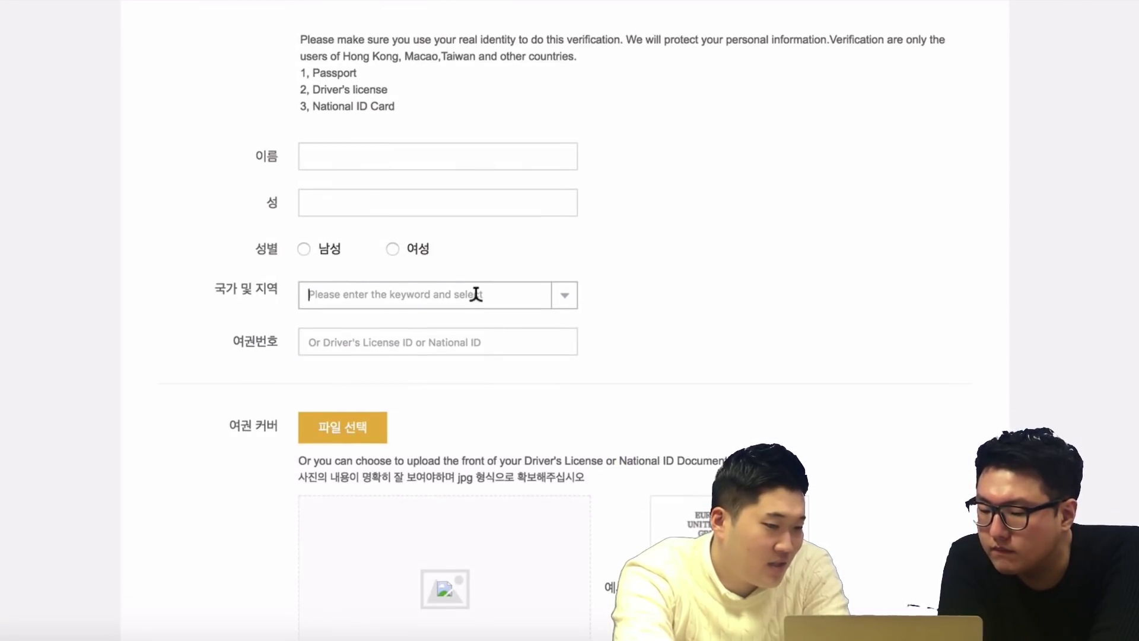
{"action": "type", "text": "ko"}
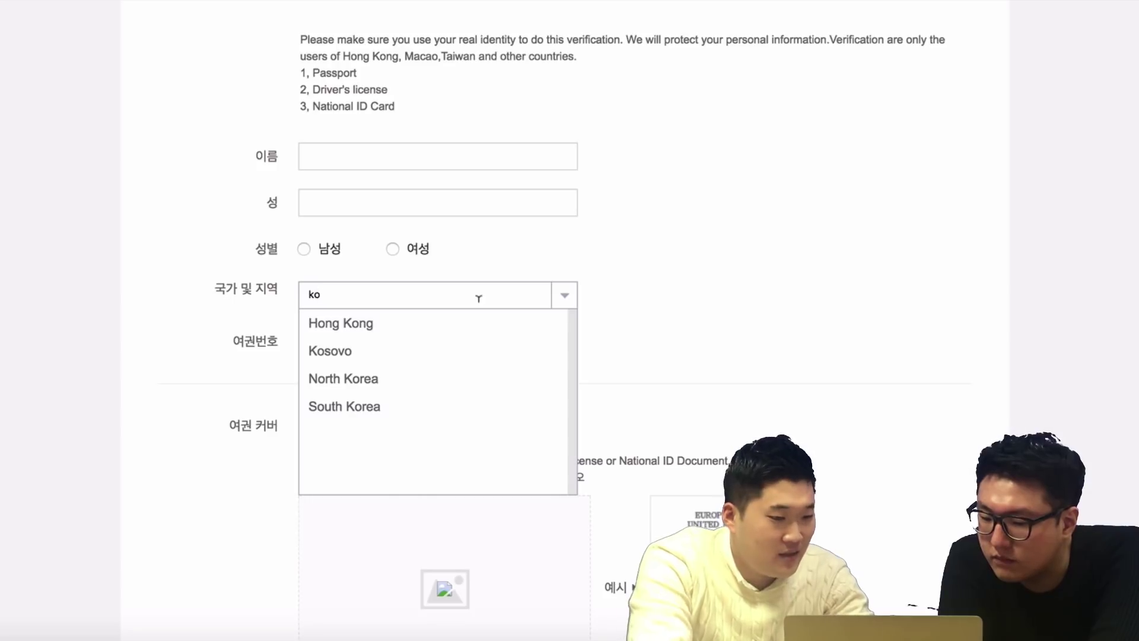
{"action": "left_click", "coordinate": [452, 405]}
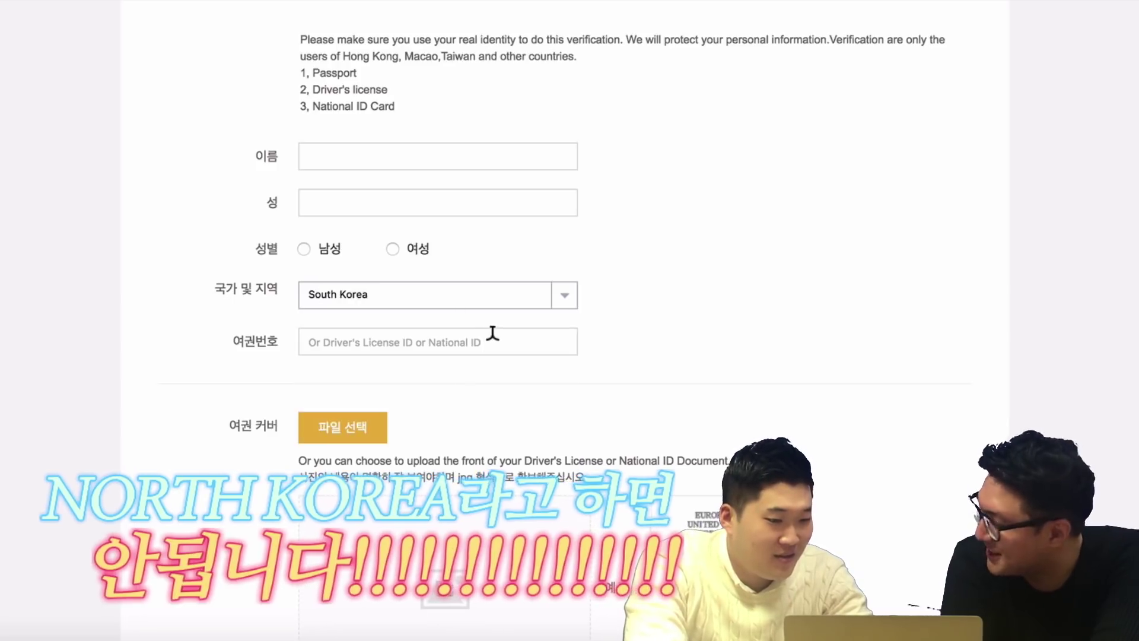
{"action": "left_click", "coordinate": [492, 334]}
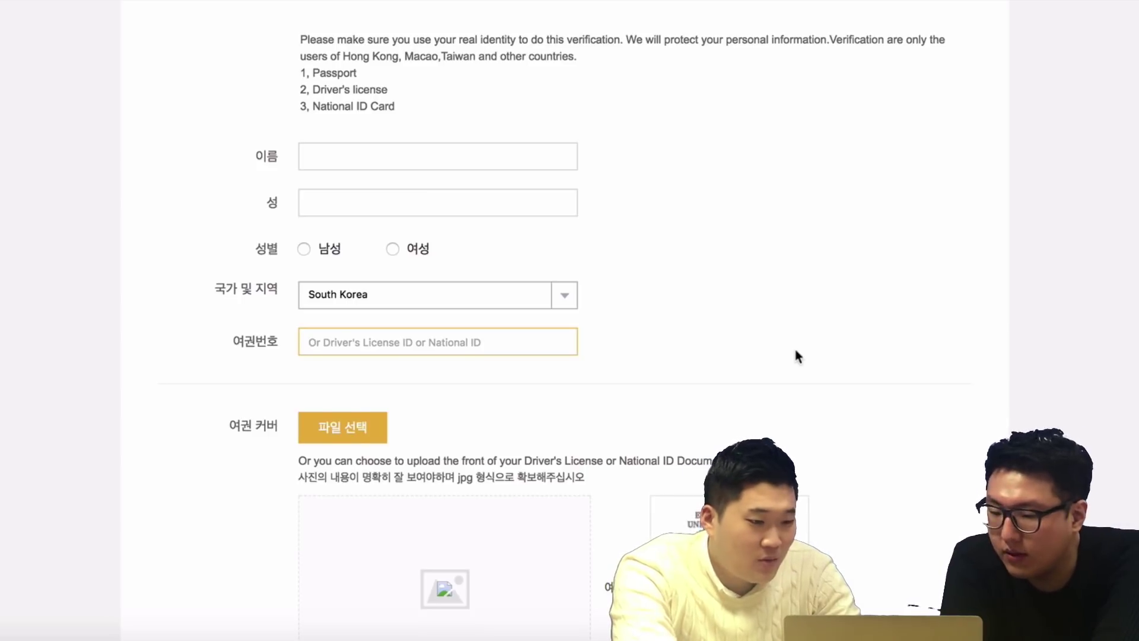
Scroll through the passport cover, personal page and selfie upload sections.
{"action": "scroll", "coordinate": [796, 350], "scroll_direction": "down", "scroll_amount": 8}
{"action": "scroll", "coordinate": [796, 351], "scroll_direction": "up", "scroll_amount": 5}
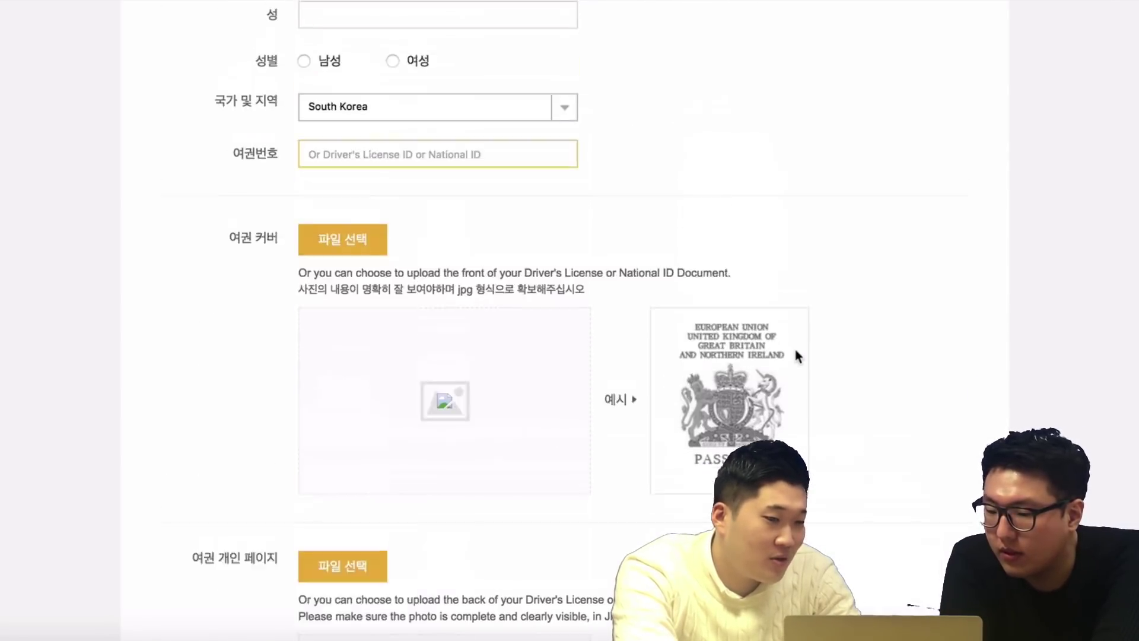
{"action": "scroll", "coordinate": [796, 355], "scroll_direction": "up", "scroll_amount": 5}
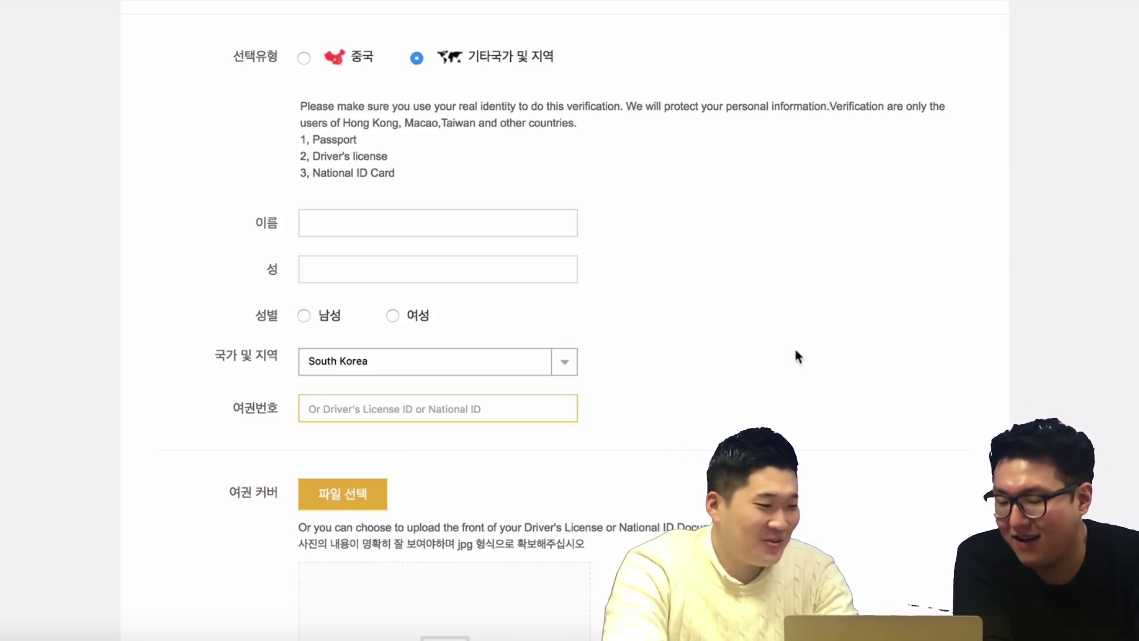
{"action": "scroll", "coordinate": [794, 351], "scroll_direction": "down", "scroll_amount": 5}
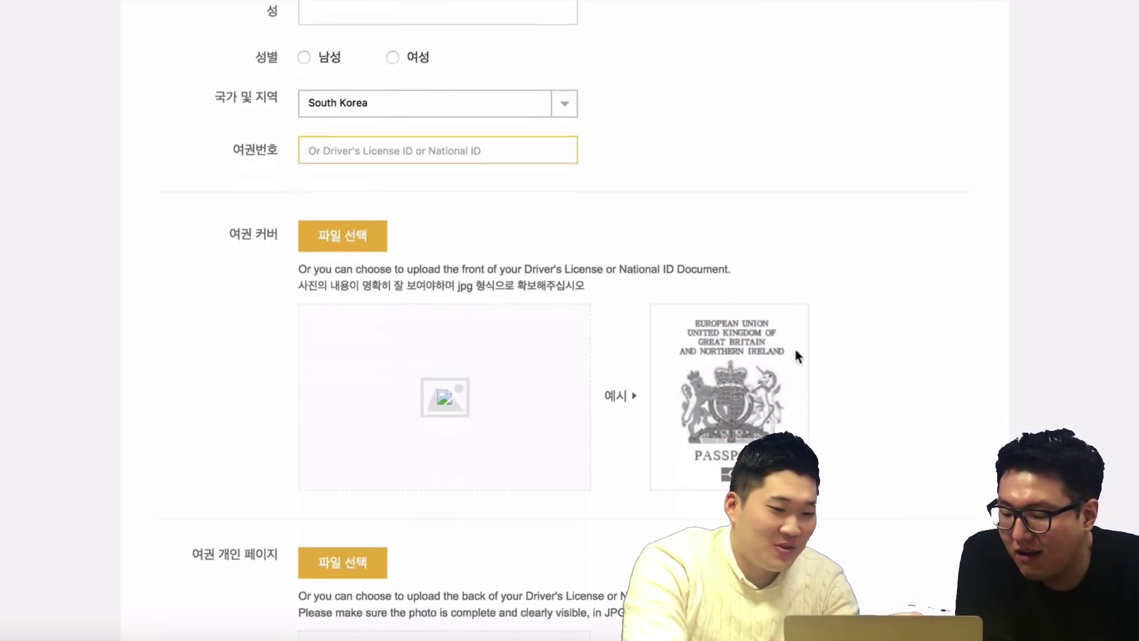
{"action": "scroll", "coordinate": [795, 352], "scroll_direction": "down", "scroll_amount": 8}
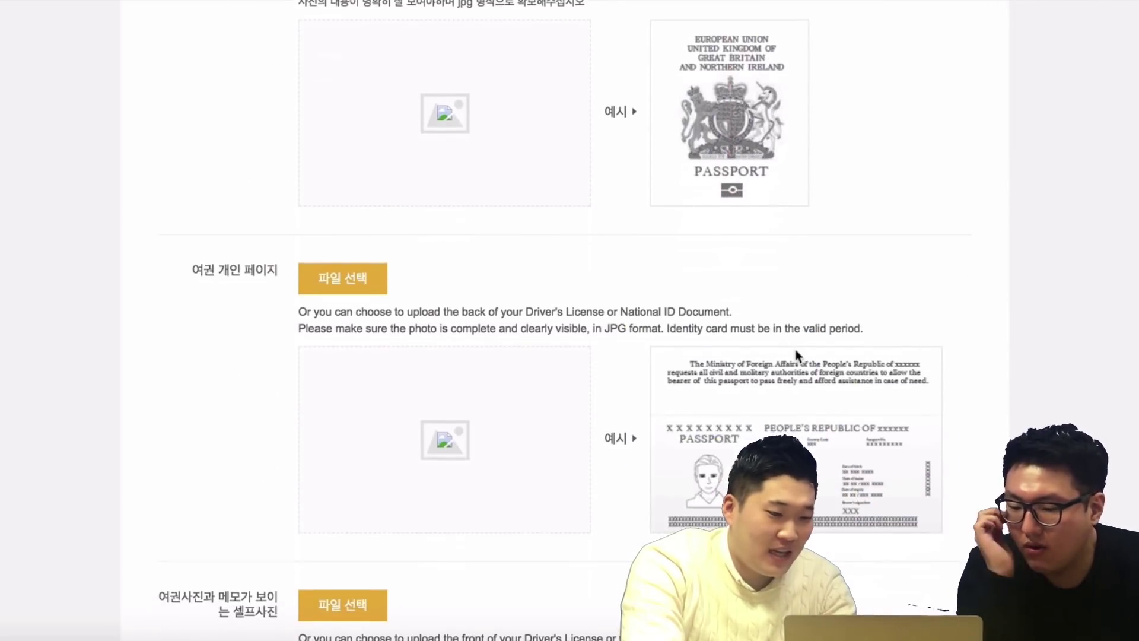
{"action": "scroll", "coordinate": [796, 354], "scroll_direction": "up", "scroll_amount": 5}
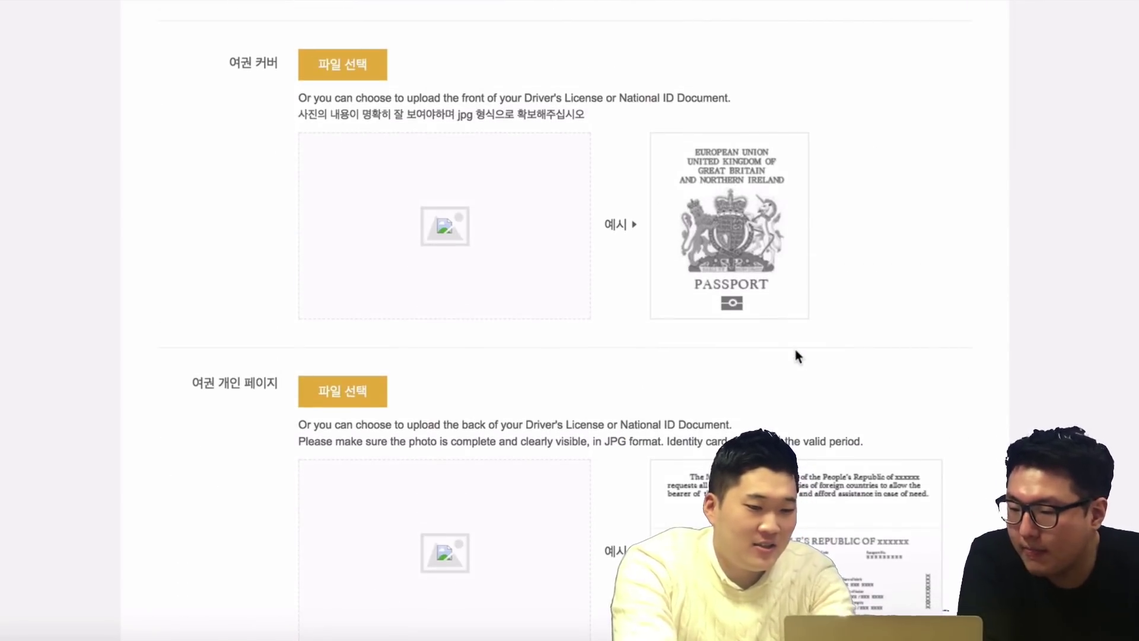
{"action": "scroll", "coordinate": [796, 356], "scroll_direction": "down", "scroll_amount": 4}
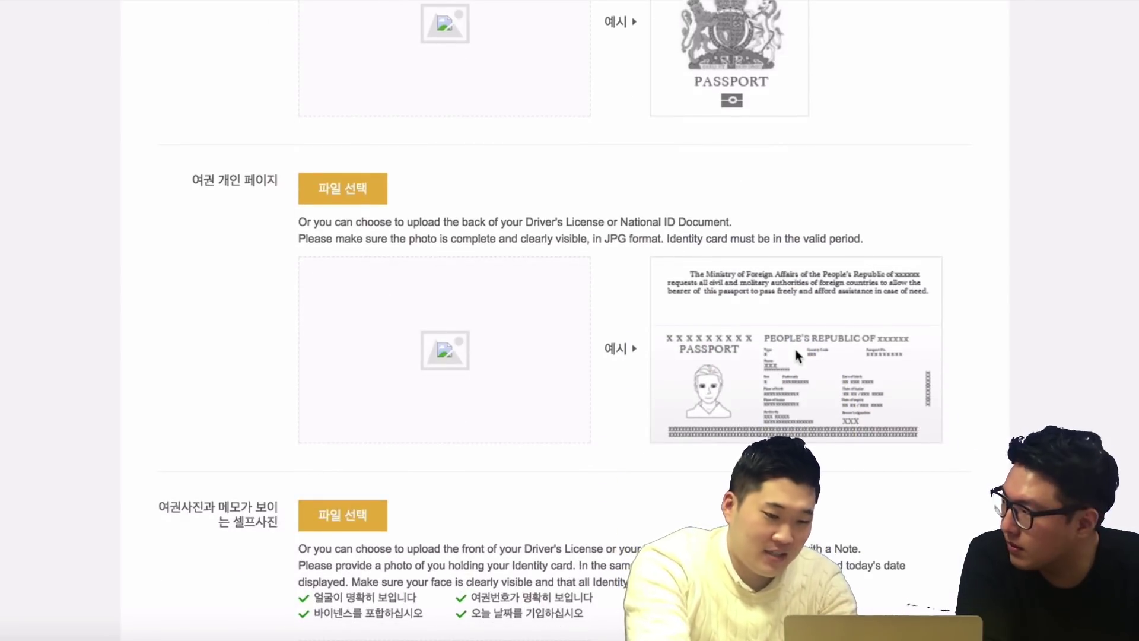
{"action": "scroll", "coordinate": [793, 347], "scroll_direction": "down", "scroll_amount": 6}
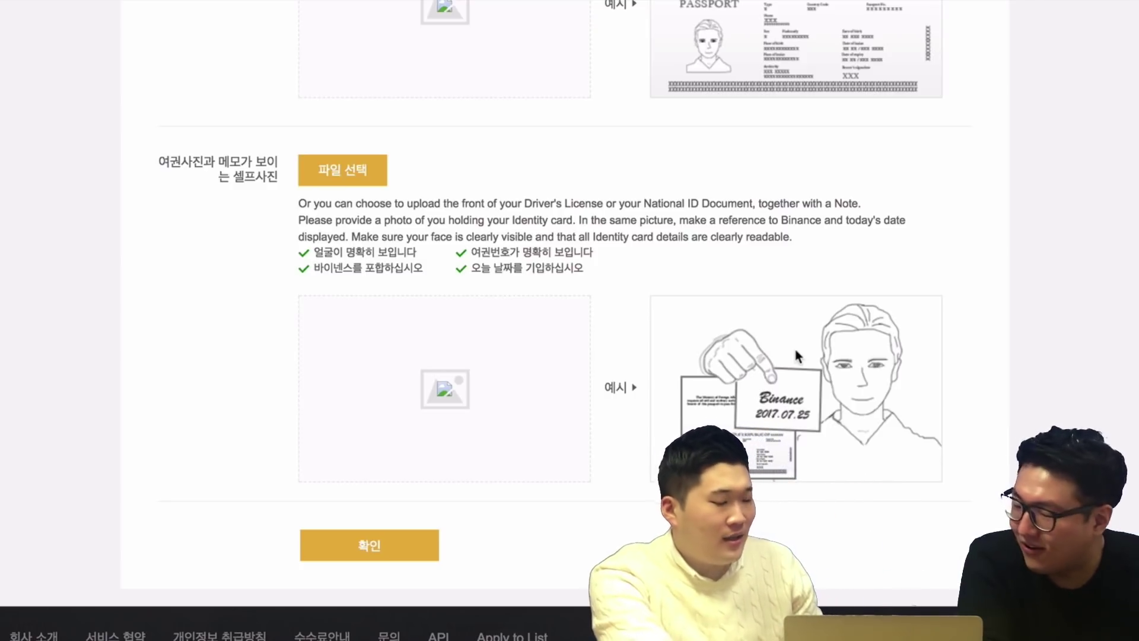
{"action": "scroll", "coordinate": [794, 347], "scroll_direction": "up", "scroll_amount": 11}
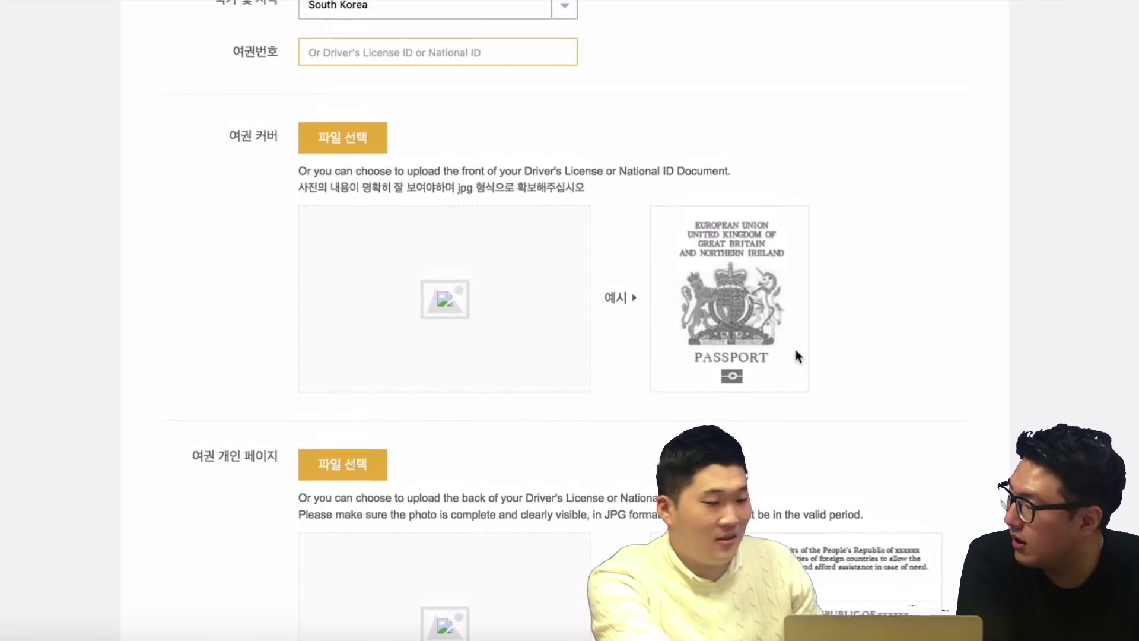
Leave the passport number empty and open the basic ARN/BTC trading view.
{"action": "scroll", "coordinate": [794, 351], "scroll_direction": "up", "scroll_amount": 8}
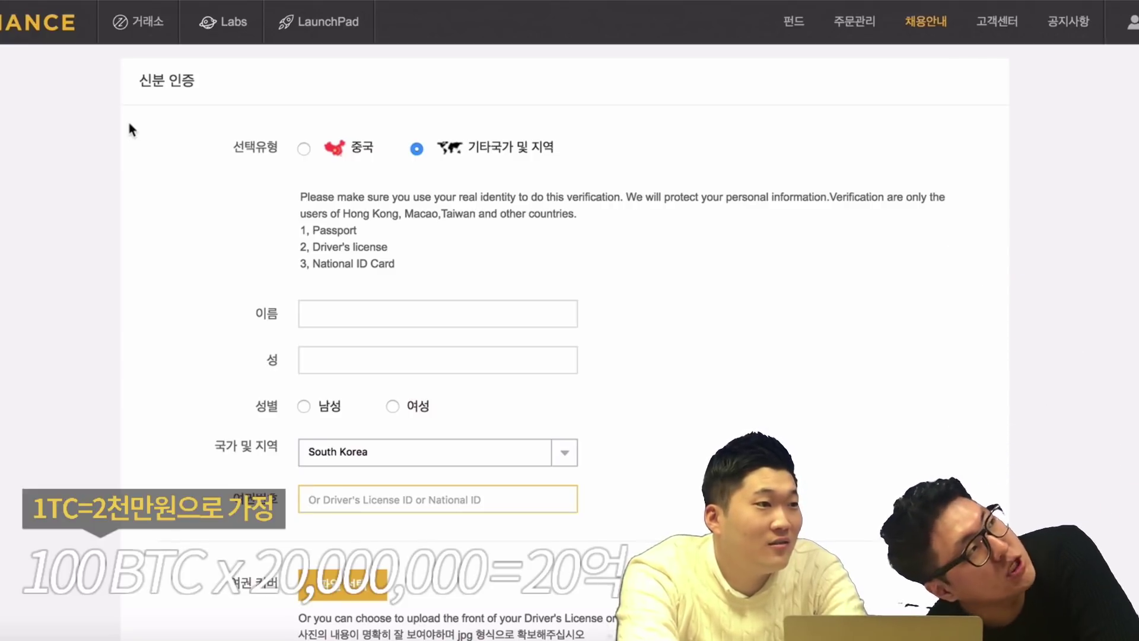
{"action": "left_click", "coordinate": [338, 107]}
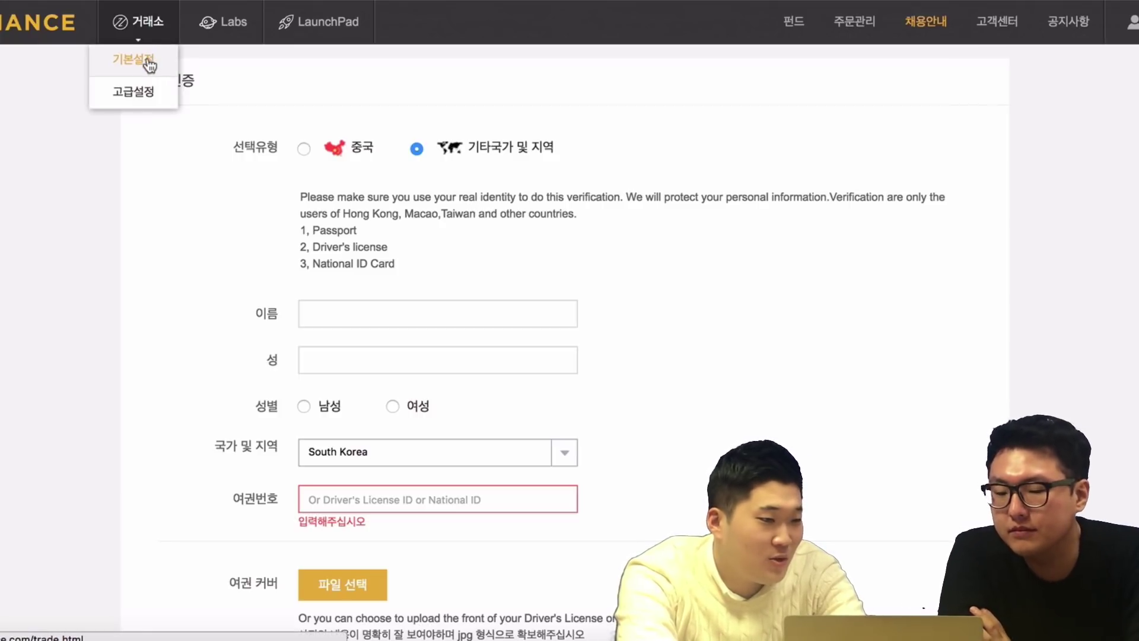
{"action": "left_click", "coordinate": [148, 62]}
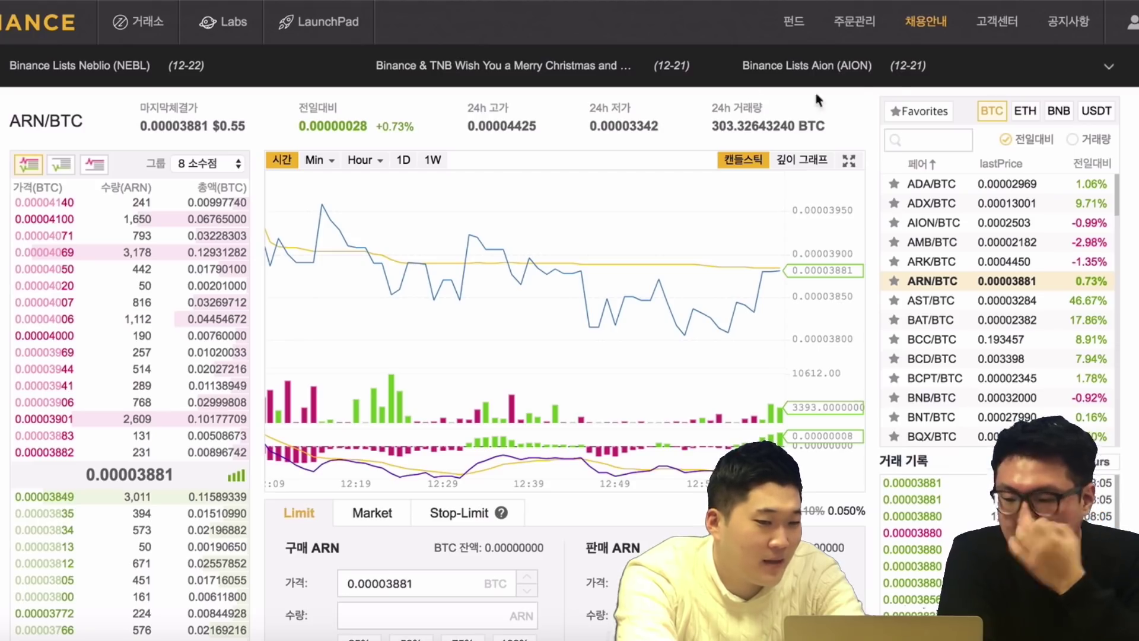
{"action": "scroll", "coordinate": [700, 329], "scroll_direction": "down", "scroll_amount": 2}
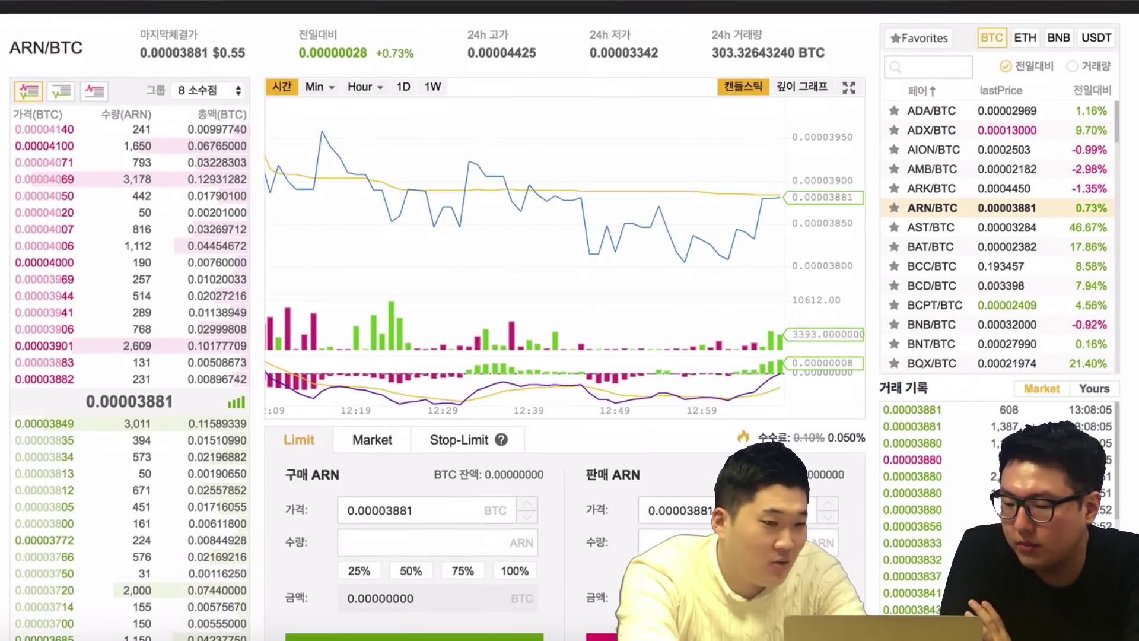
{"action": "scroll", "coordinate": [669, 468], "scroll_direction": "down", "scroll_amount": 5}
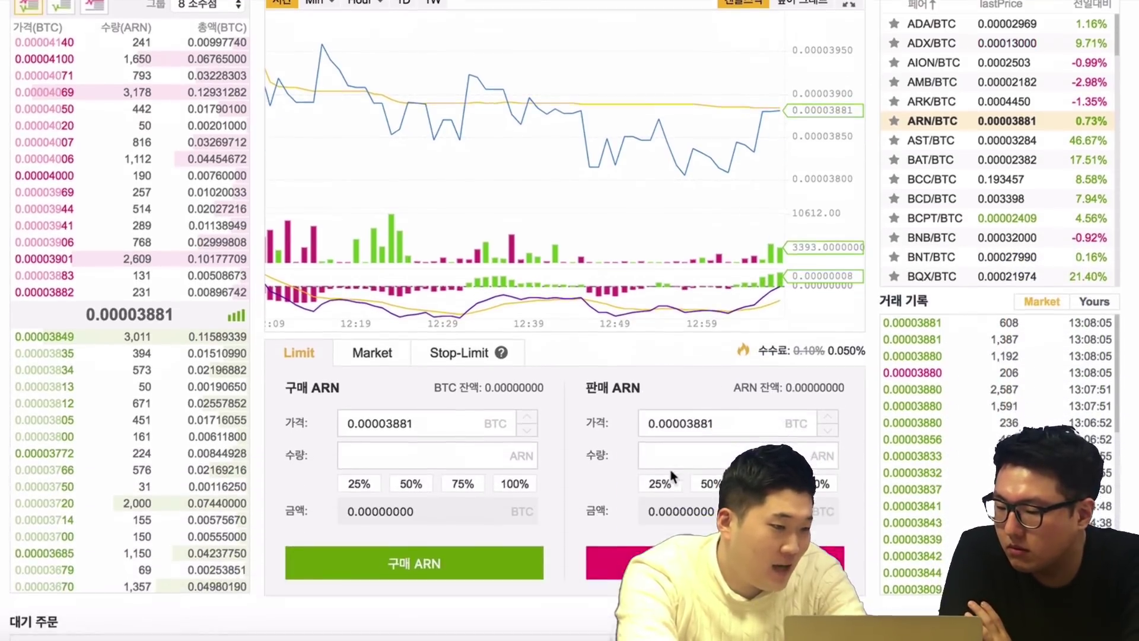
{"action": "scroll", "coordinate": [669, 468], "scroll_direction": "up", "scroll_amount": 3}
{"action": "scroll", "coordinate": [672, 475], "scroll_direction": "up", "scroll_amount": 2}
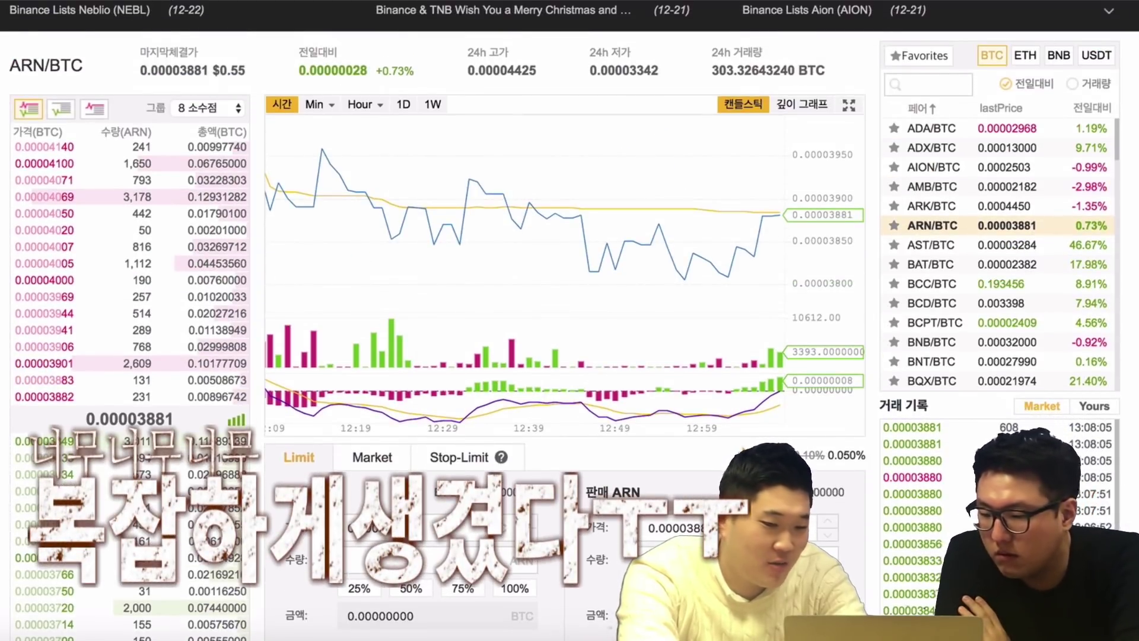
{"action": "scroll", "coordinate": [392, 415], "scroll_direction": "down", "scroll_amount": 1}
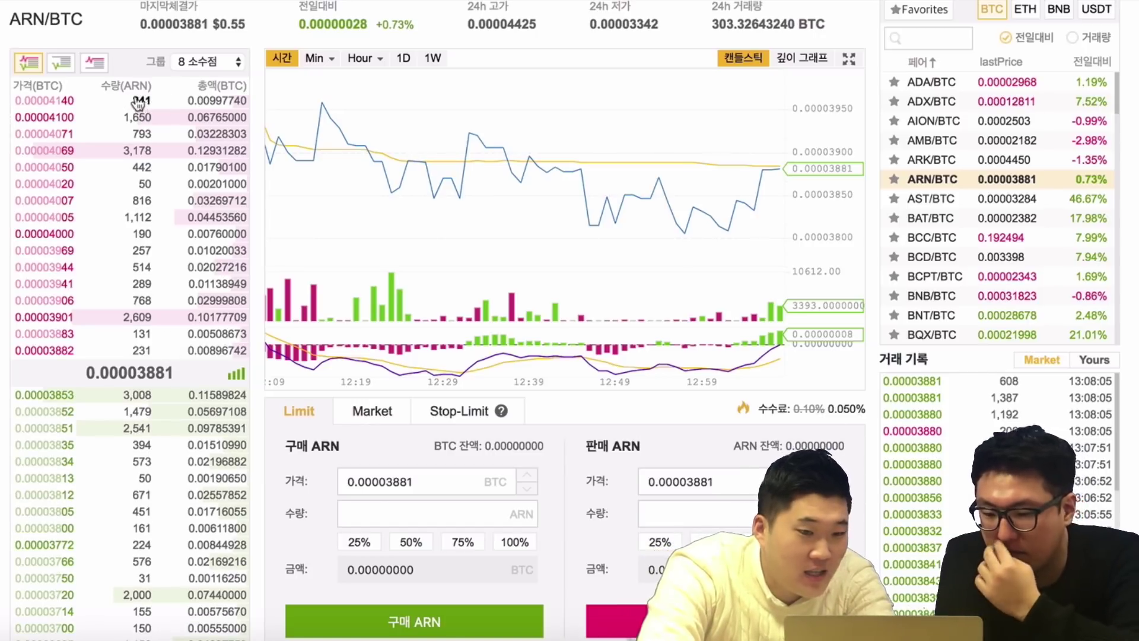
Search 'eth' to switch to the ETH/BTC market and highlight its latest price.
{"action": "left_click", "coordinate": [925, 37]}
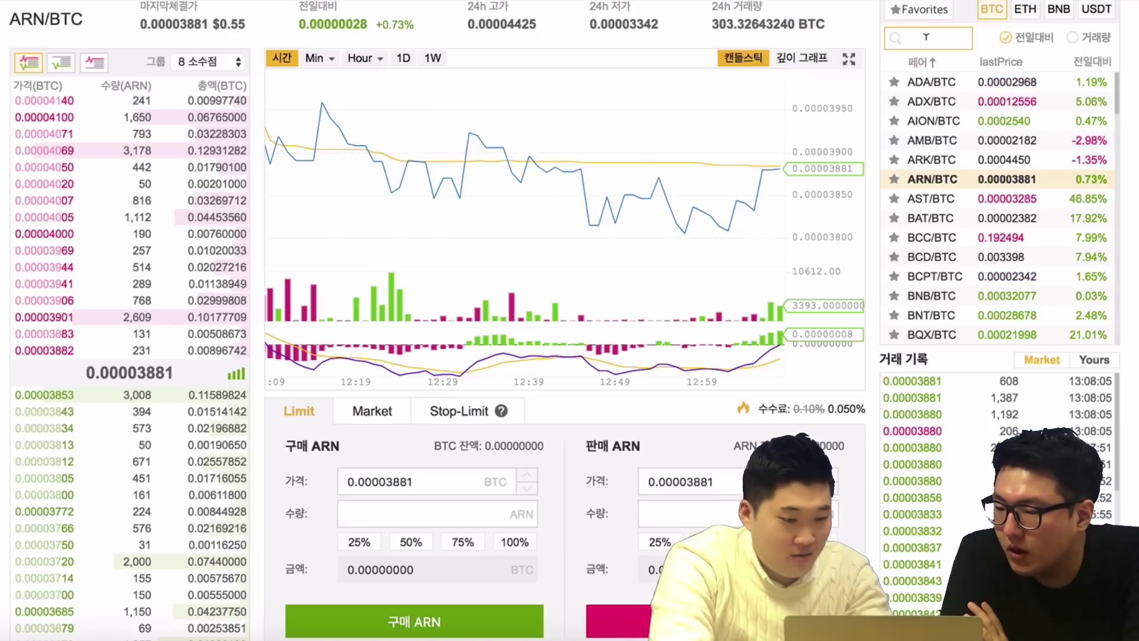
{"action": "type", "text": "eth"}
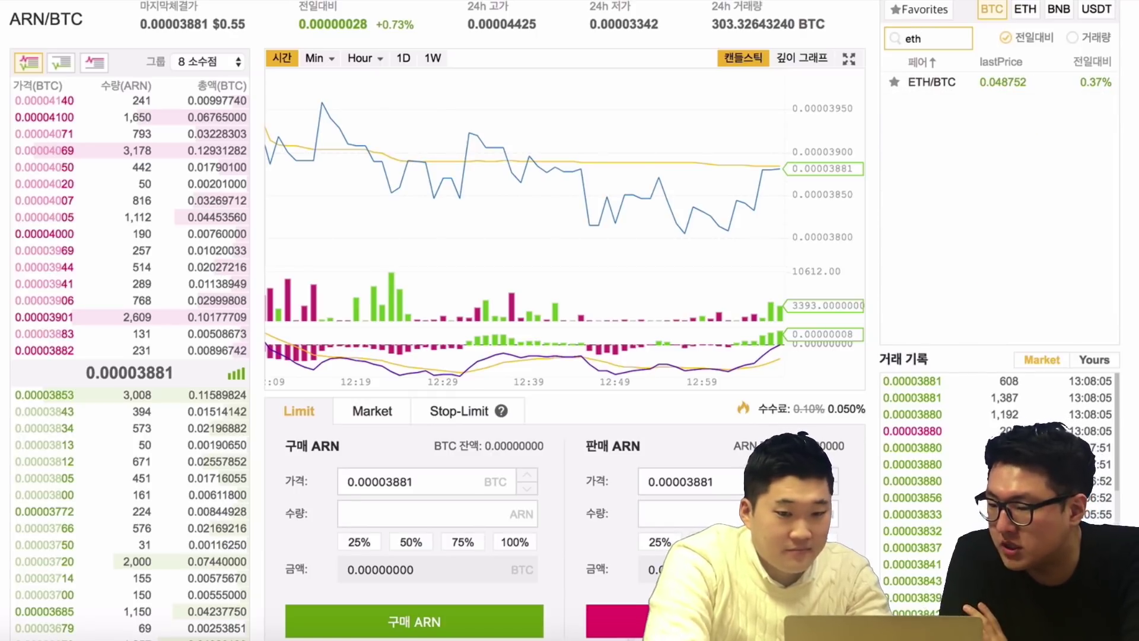
{"action": "left_click", "coordinate": [949, 86]}
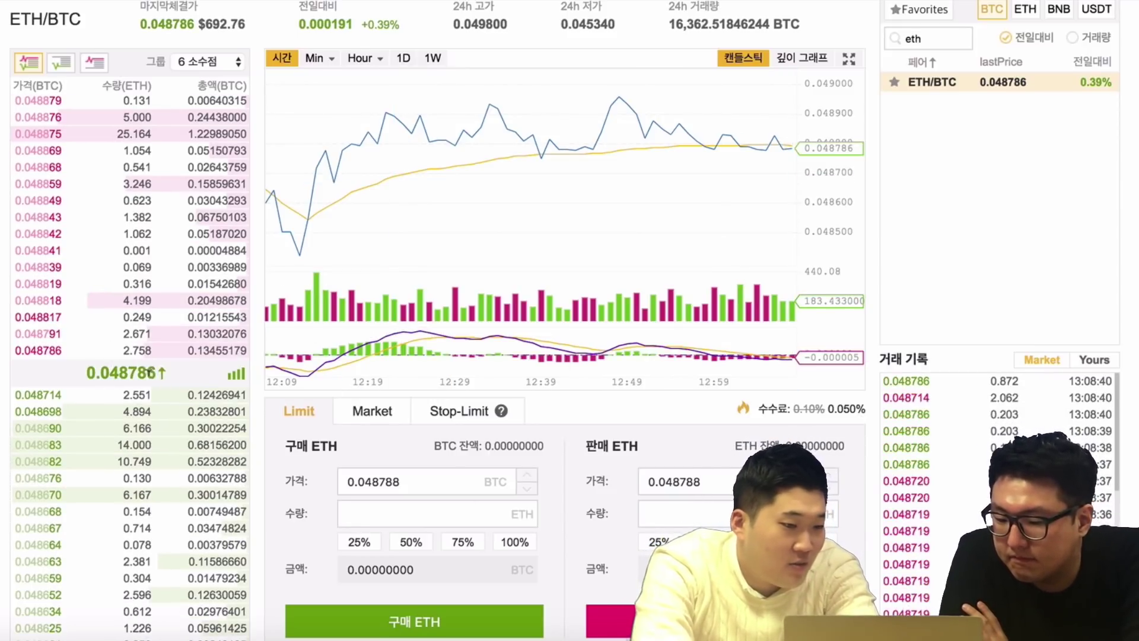
{"action": "double_click", "coordinate": [149, 372]}
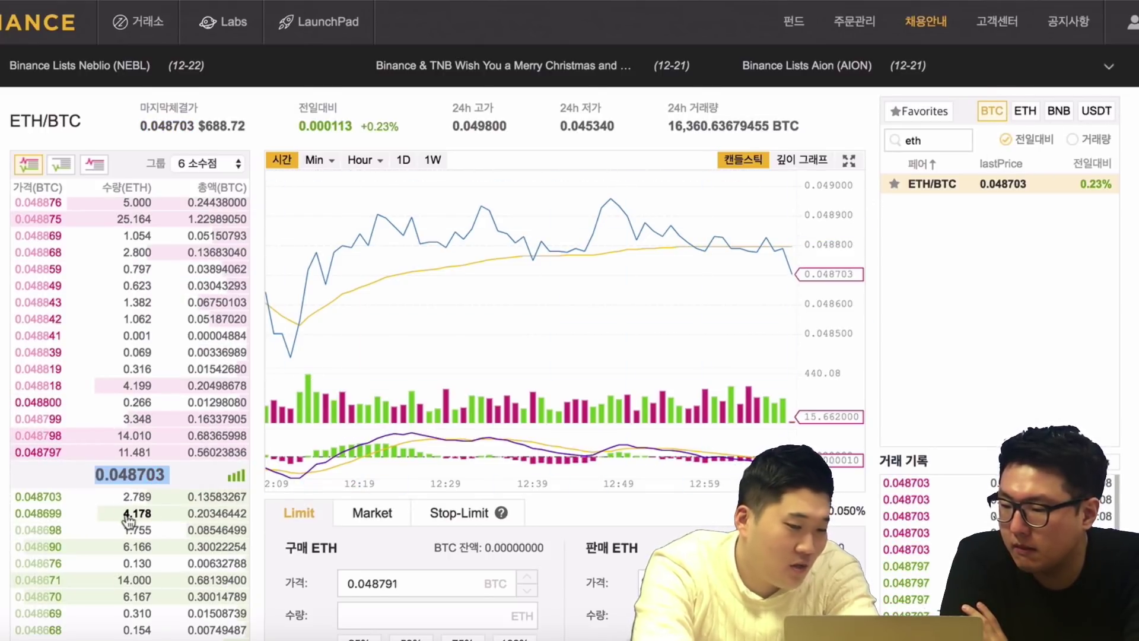
{"action": "scroll", "coordinate": [128, 522], "scroll_direction": "down", "scroll_amount": 3}
{"action": "scroll", "coordinate": [128, 522], "scroll_direction": "down", "scroll_amount": 1}
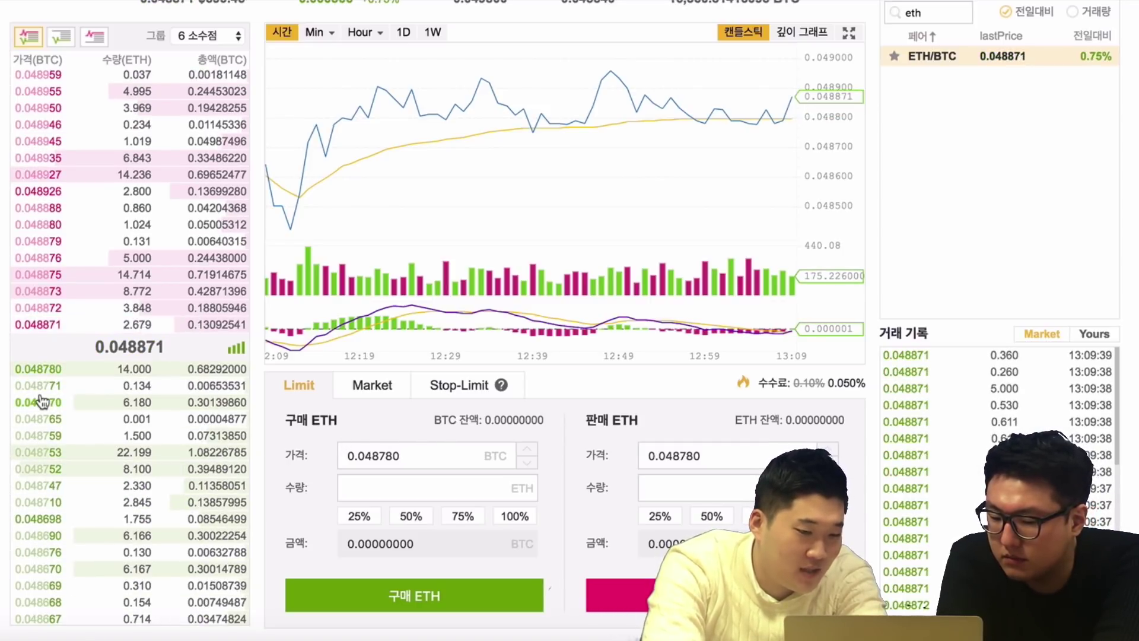
Set both ETH order prices to 0.048875 using the order book's bid and ask rows.
{"action": "left_click", "coordinate": [41, 402]}
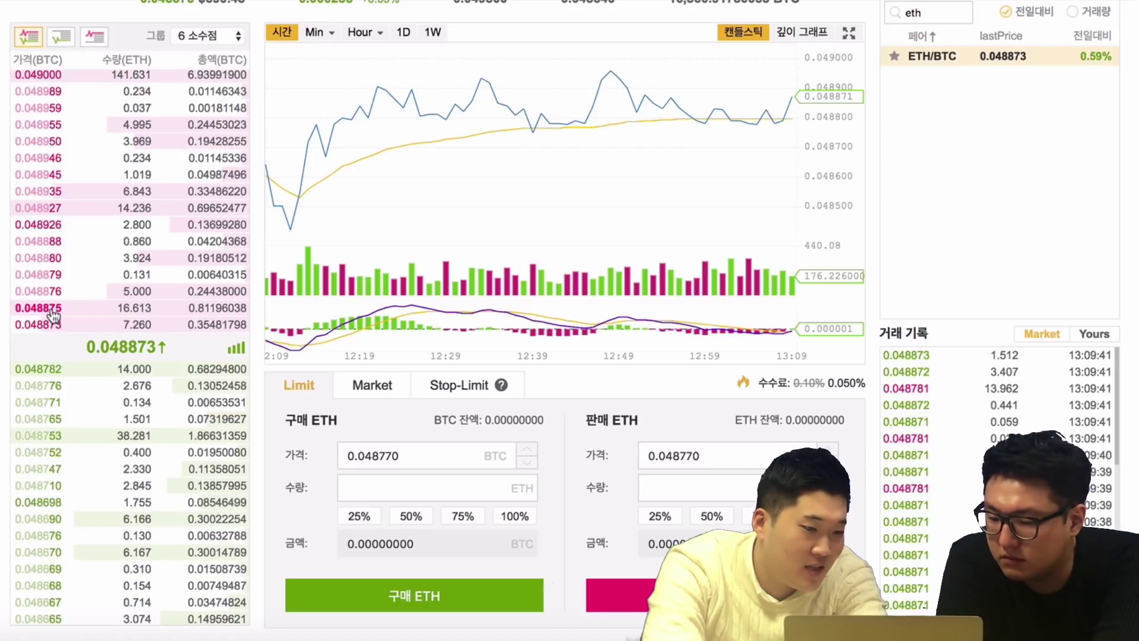
{"action": "left_click", "coordinate": [51, 311]}
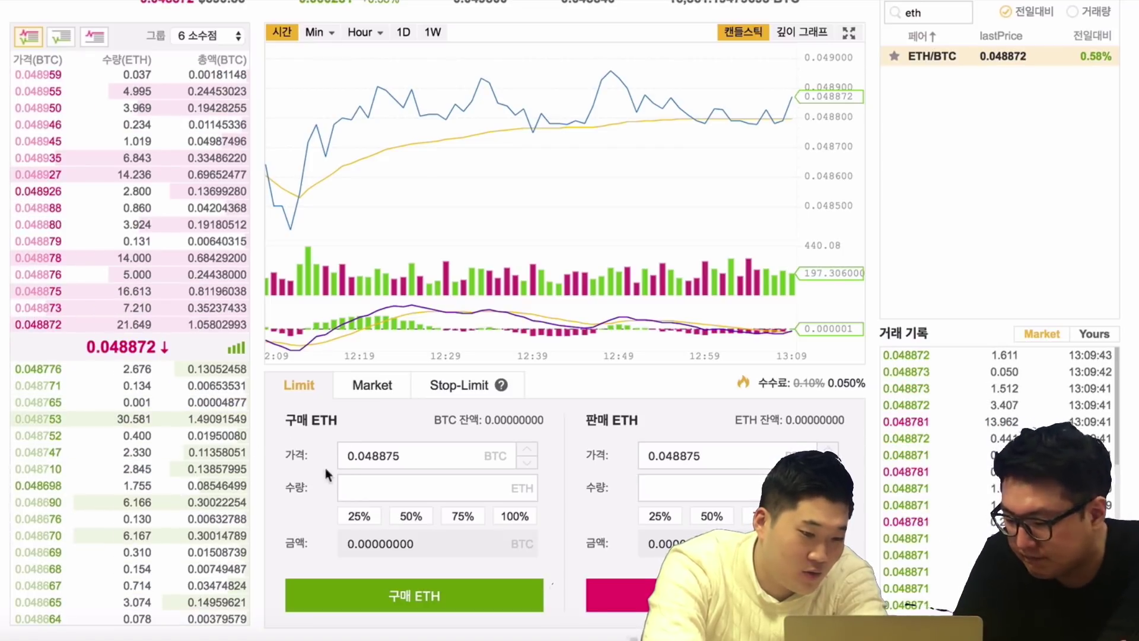
{"action": "left_click", "coordinate": [381, 478]}
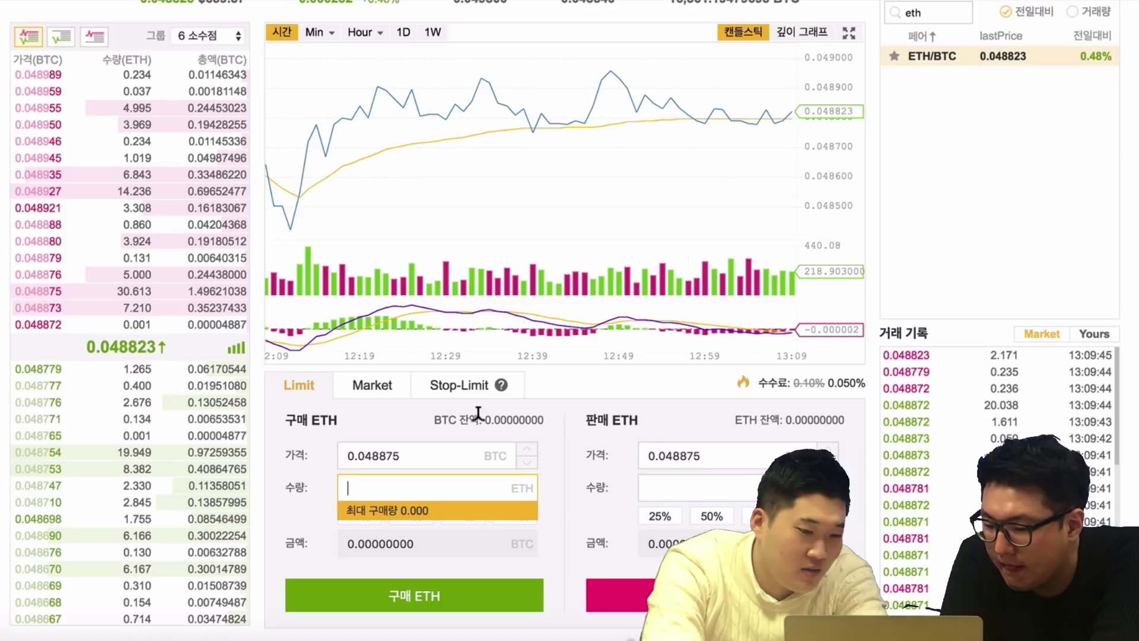
{"action": "left_click", "coordinate": [358, 414]}
Try 50% and 75% buy quantities, still 0.000, and attempt the ETH limit buy.
{"action": "scroll", "coordinate": [357, 415], "scroll_direction": "up", "scroll_amount": 1}
{"action": "scroll", "coordinate": [360, 421], "scroll_direction": "down", "scroll_amount": 2}
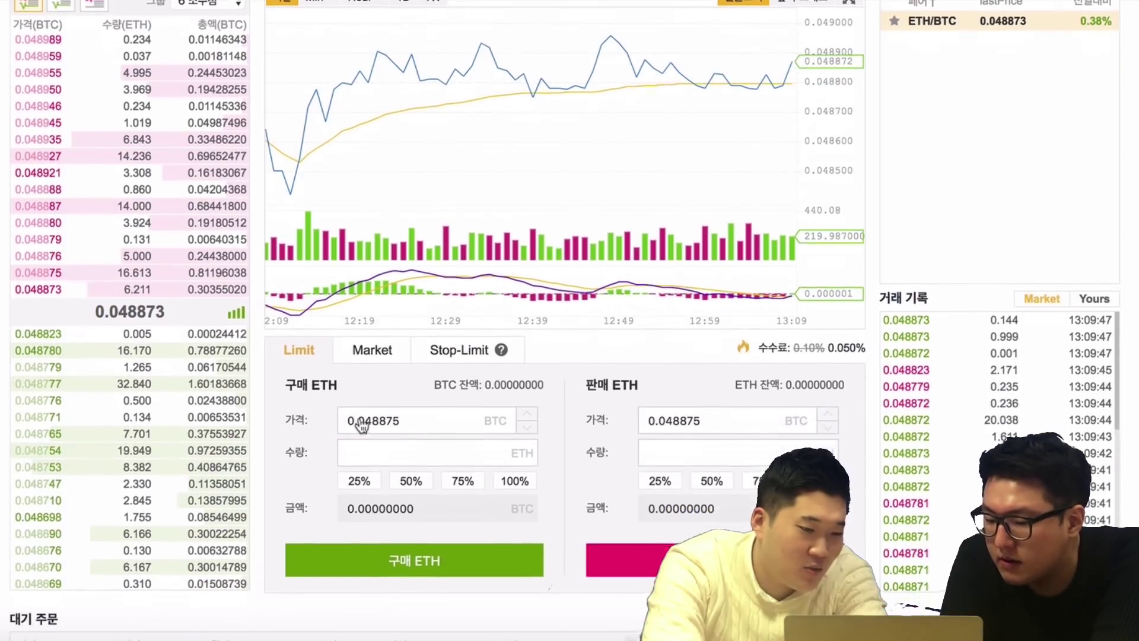
{"action": "scroll", "coordinate": [361, 425], "scroll_direction": "down", "scroll_amount": 1}
{"action": "left_click", "coordinate": [370, 412]}
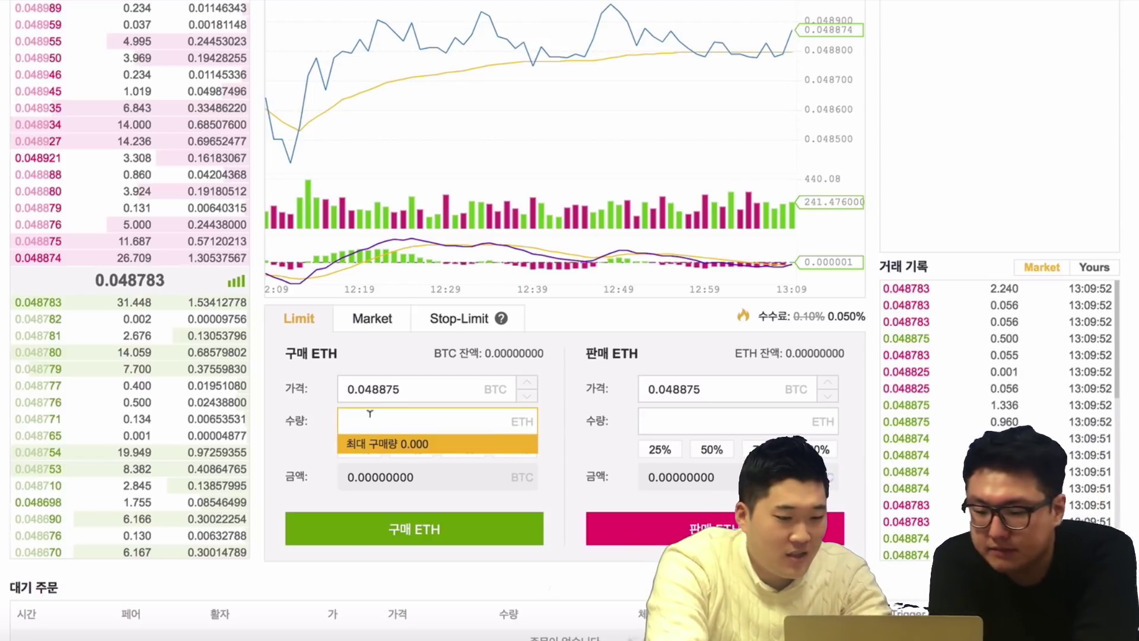
{"action": "left_click", "coordinate": [331, 398]}
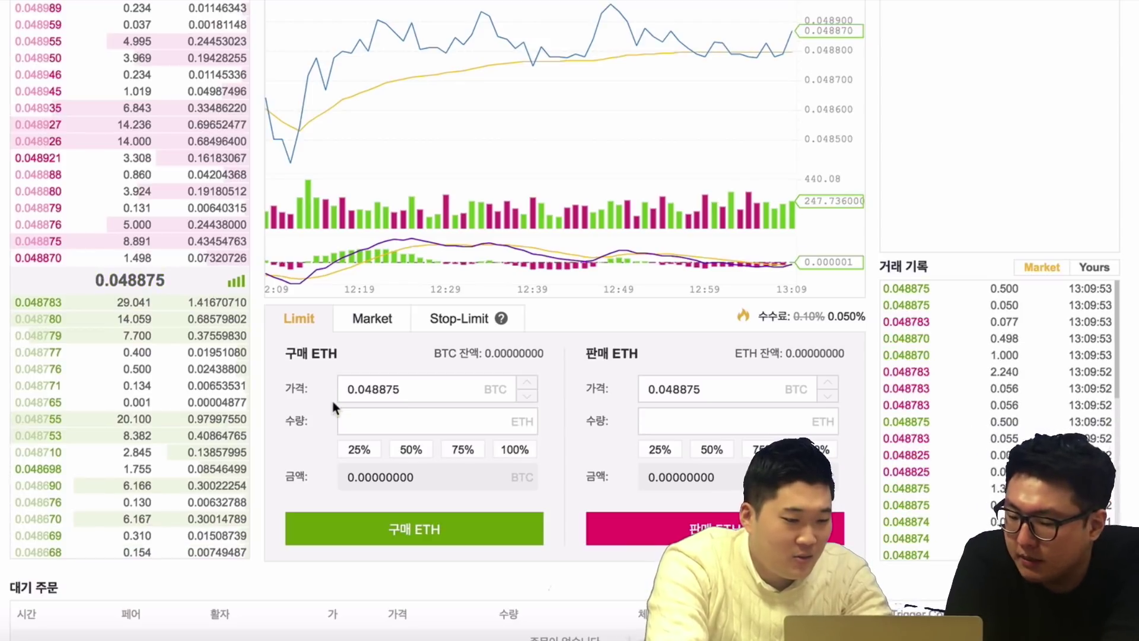
{"action": "left_click", "coordinate": [418, 455]}
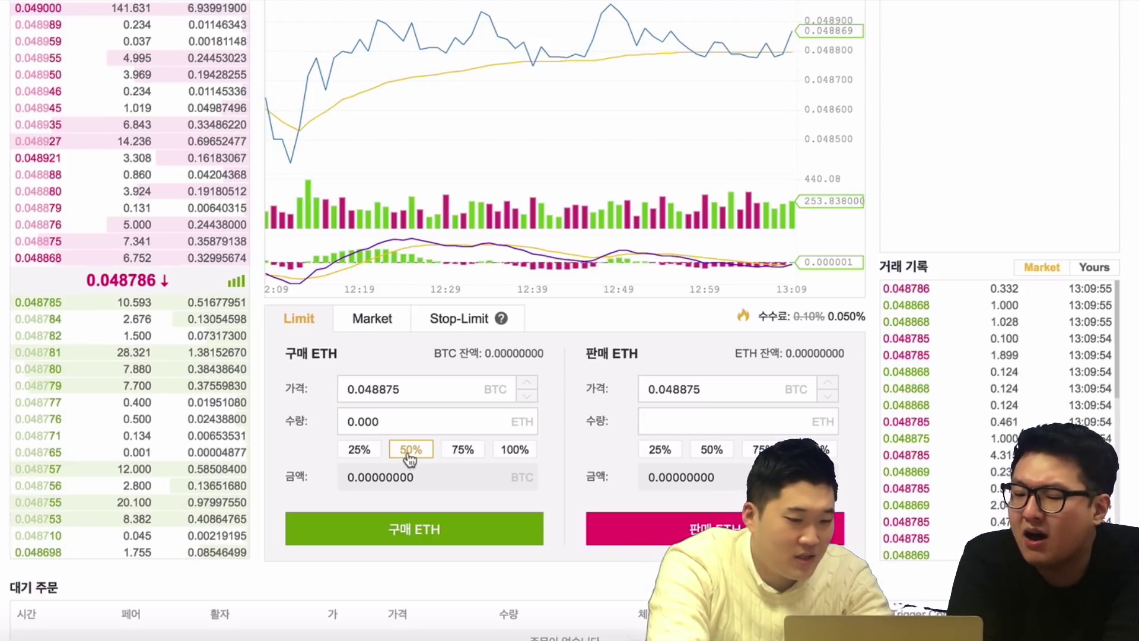
{"action": "left_click", "coordinate": [468, 449]}
{"action": "left_click", "coordinate": [450, 545]}
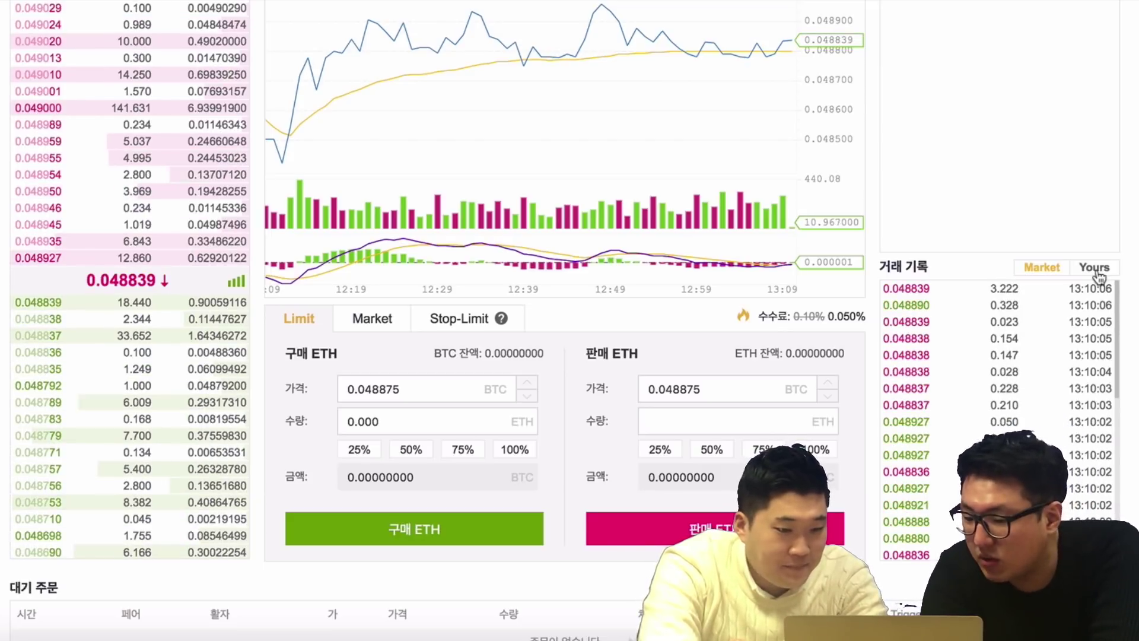
{"action": "left_click", "coordinate": [734, 388]}
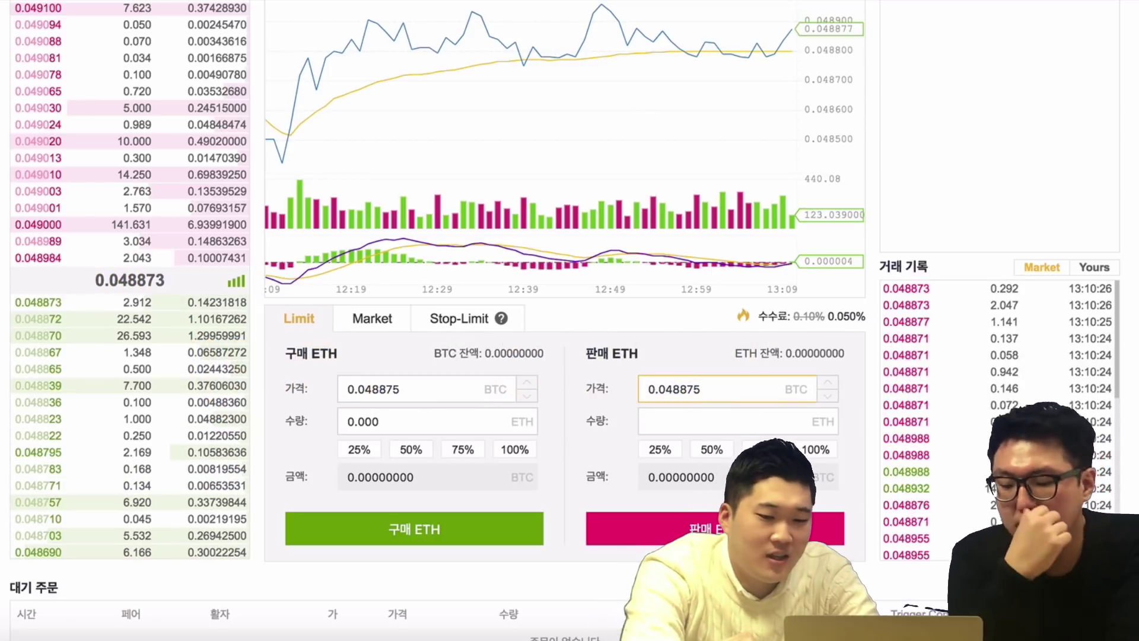
{"action": "scroll", "coordinate": [569, 320], "scroll_direction": "up", "scroll_amount": 5}
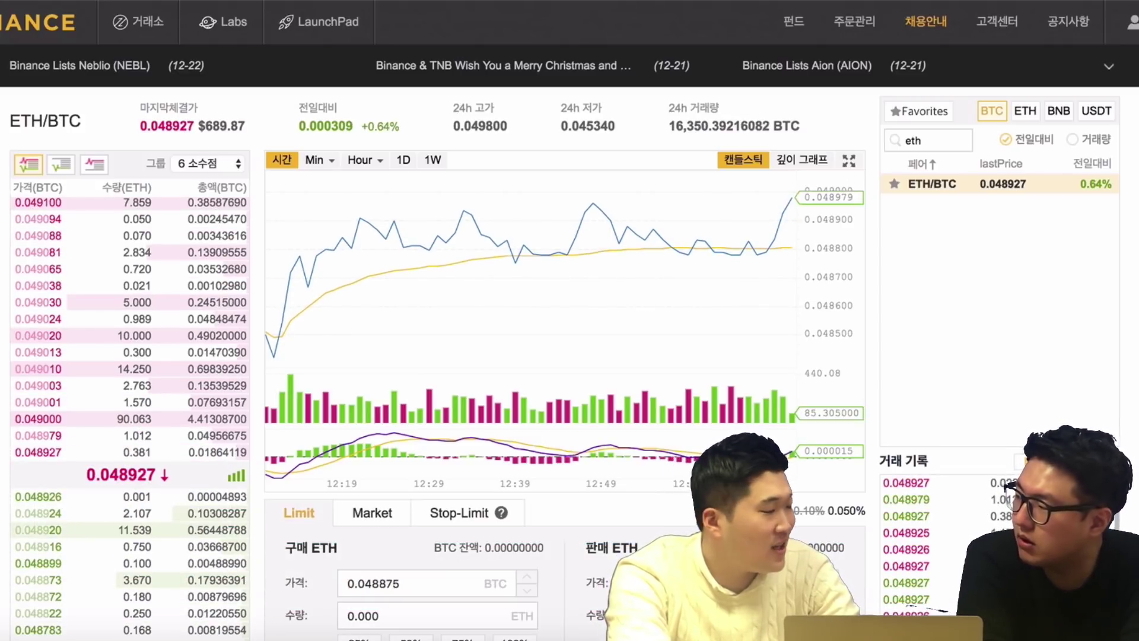
Scroll down and filter the trade history to show only your own trades.
{"action": "scroll", "coordinate": [570, 320], "scroll_direction": "down", "scroll_amount": 2}
{"action": "scroll", "coordinate": [569, 320], "scroll_direction": "down", "scroll_amount": 2}
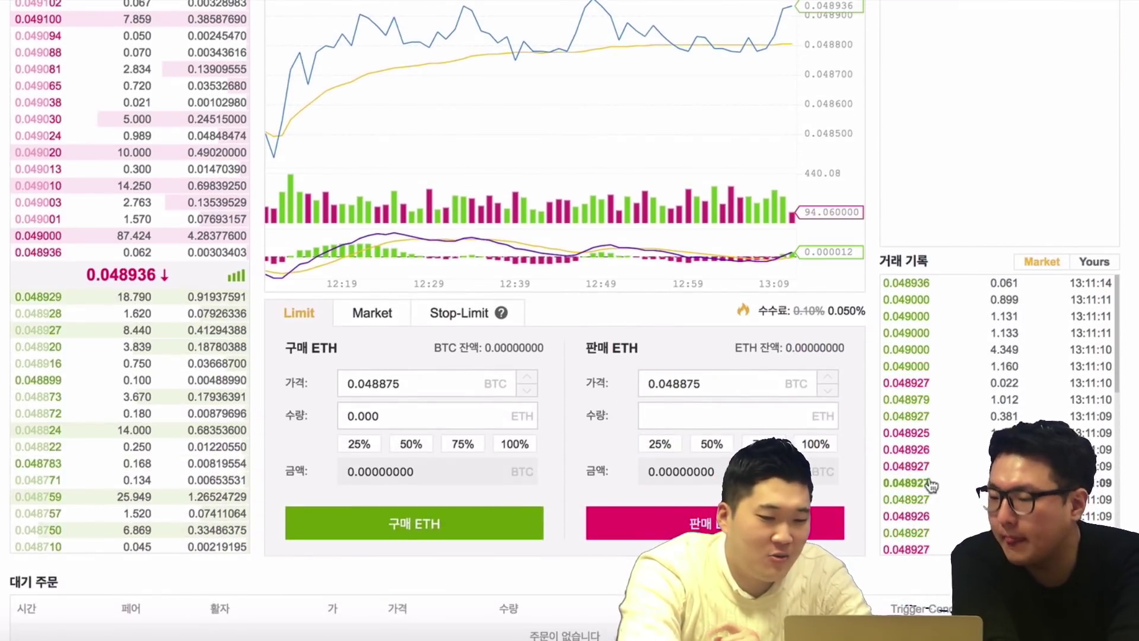
{"action": "left_click", "coordinate": [1102, 262]}
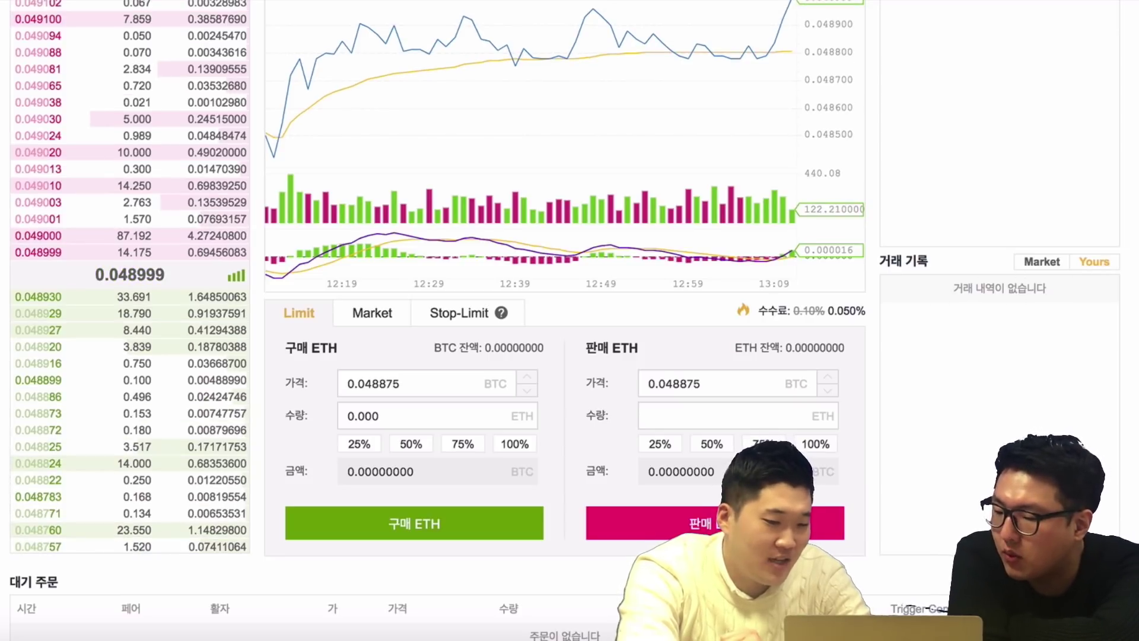
Note the zero BTC balance and switch the ETH/BTC order form to Market orders.
{"action": "scroll", "coordinate": [654, 504], "scroll_direction": "down", "scroll_amount": 1}
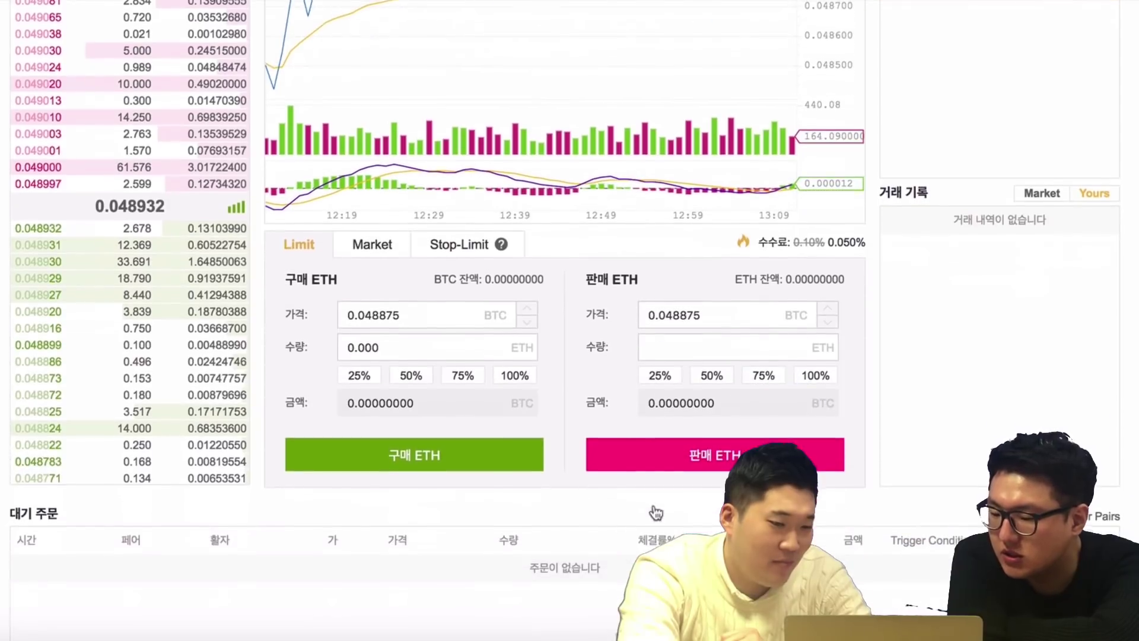
{"action": "double_click", "coordinate": [512, 278]}
{"action": "left_click", "coordinate": [411, 277]}
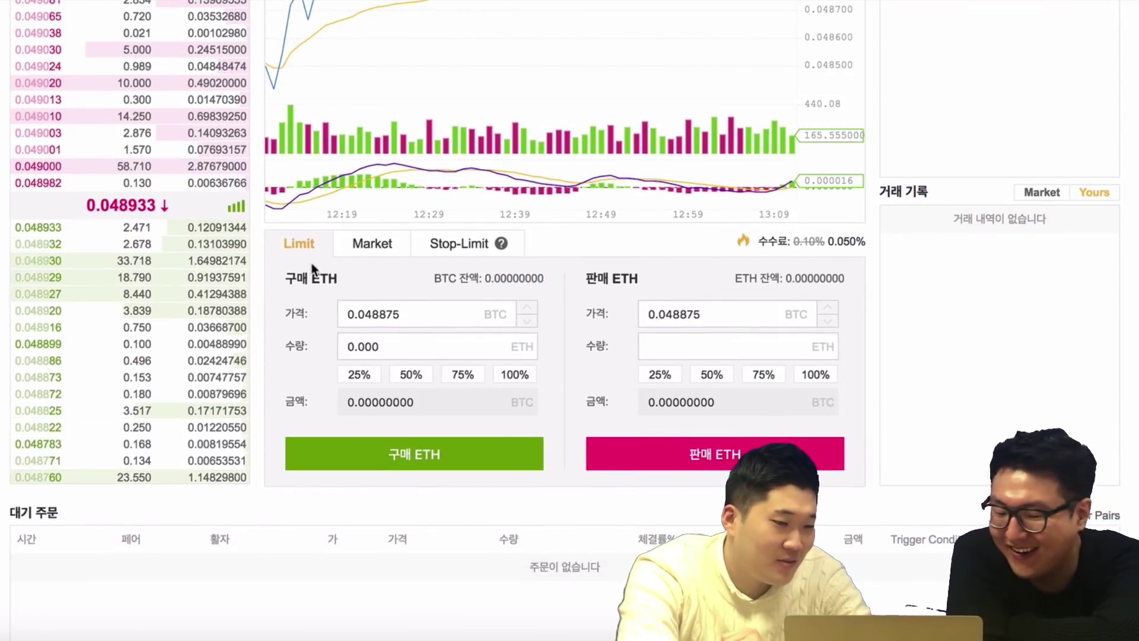
{"action": "left_click", "coordinate": [372, 245]}
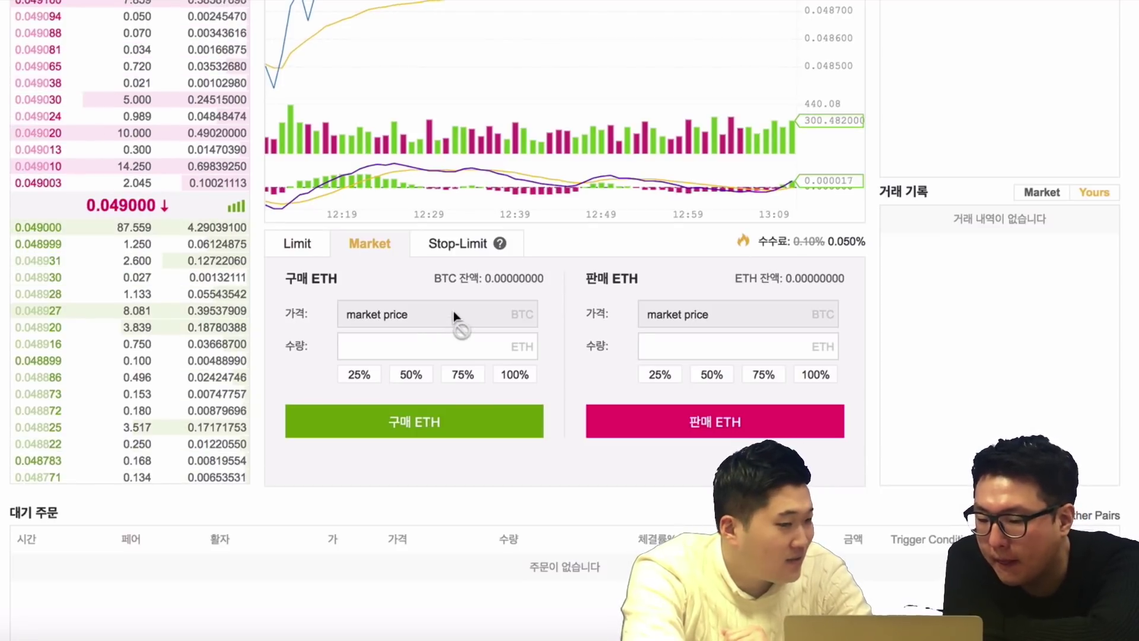
{"action": "scroll", "coordinate": [453, 314], "scroll_direction": "up", "scroll_amount": 1}
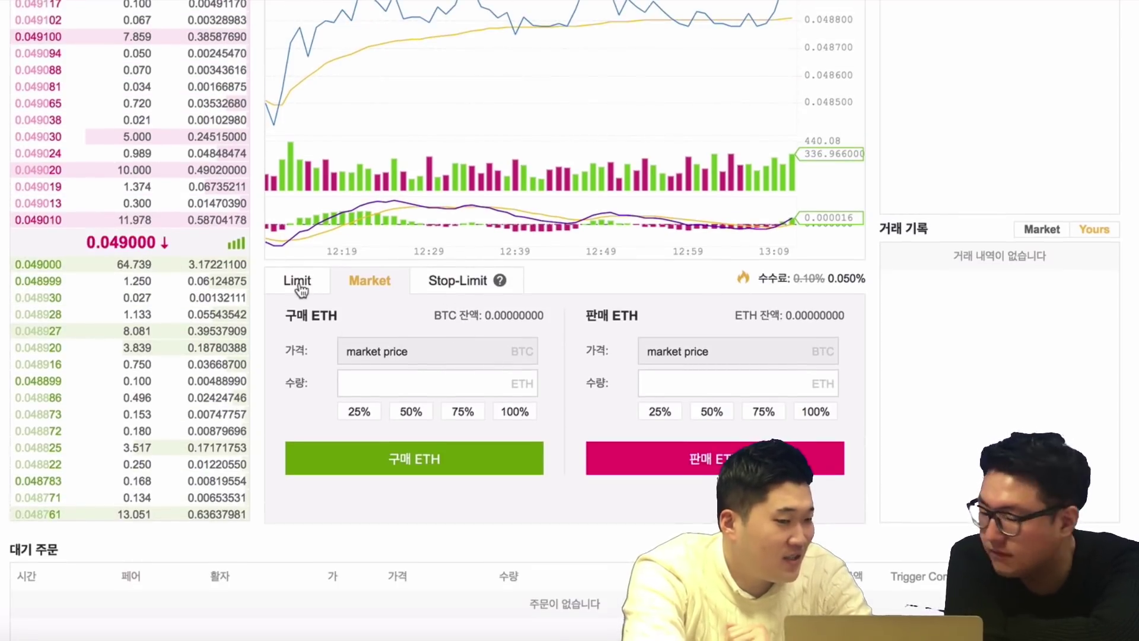
{"action": "left_click", "coordinate": [298, 280]}
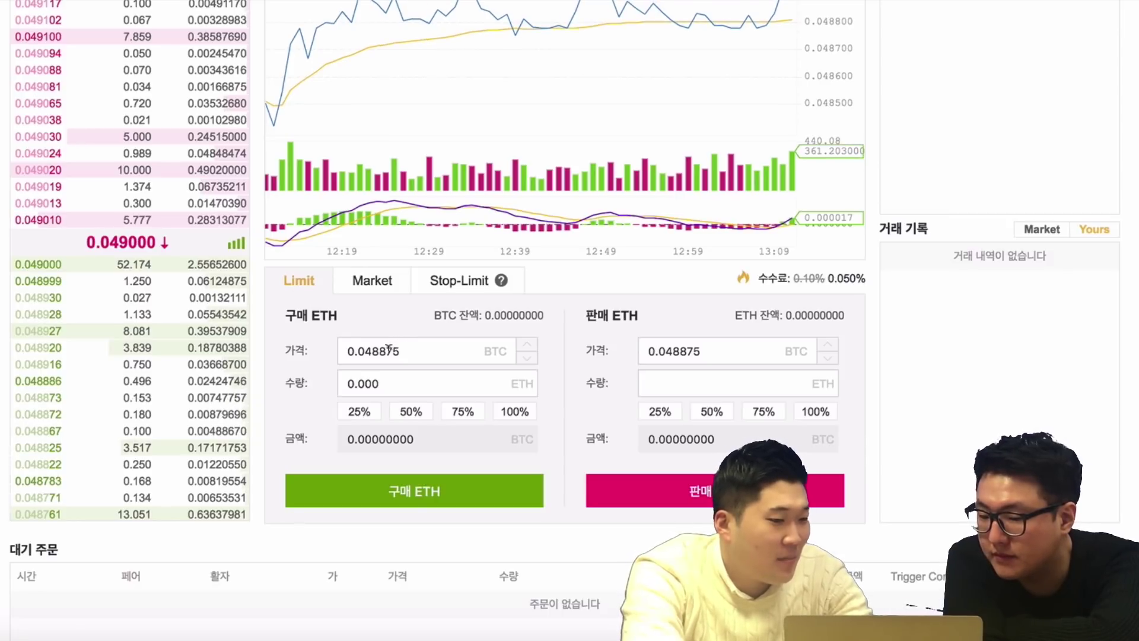
{"action": "left_click", "coordinate": [373, 281]}
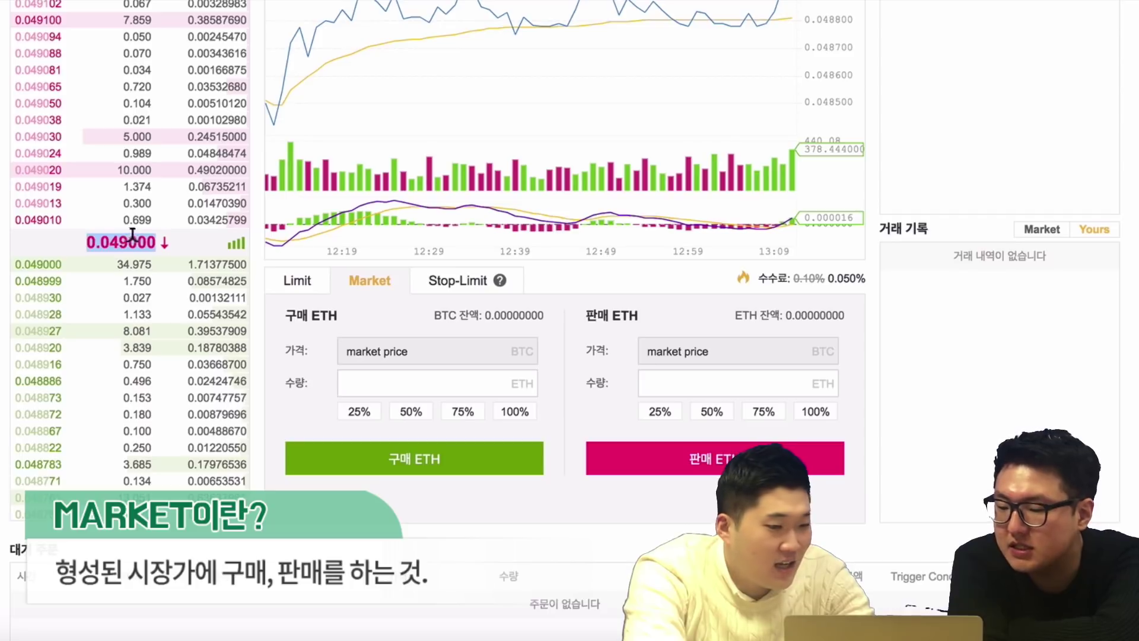
{"action": "left_click", "coordinate": [494, 386]}
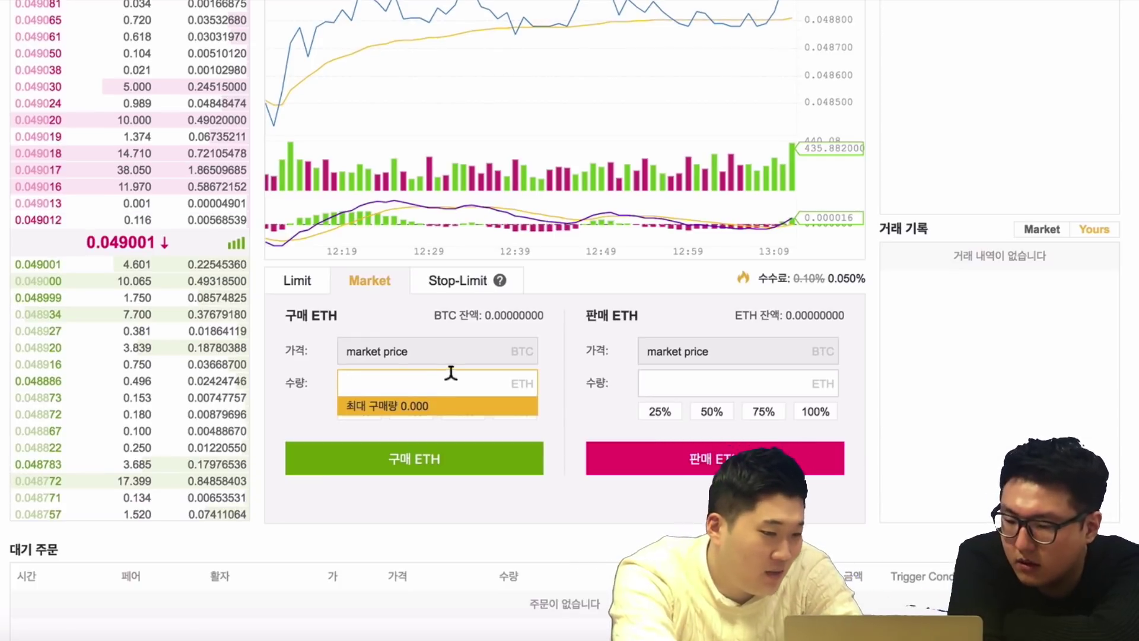
Open the Stop-Limit form and go through its buy Stop, Limit and quantity fields.
{"action": "left_click", "coordinate": [469, 290]}
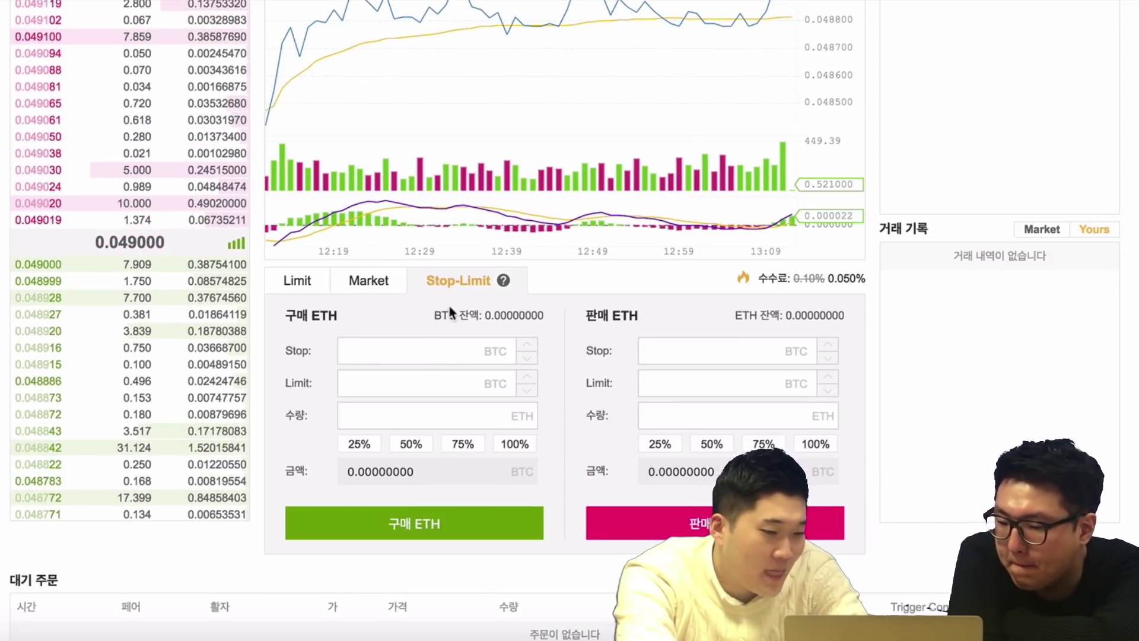
{"action": "left_click", "coordinate": [409, 374]}
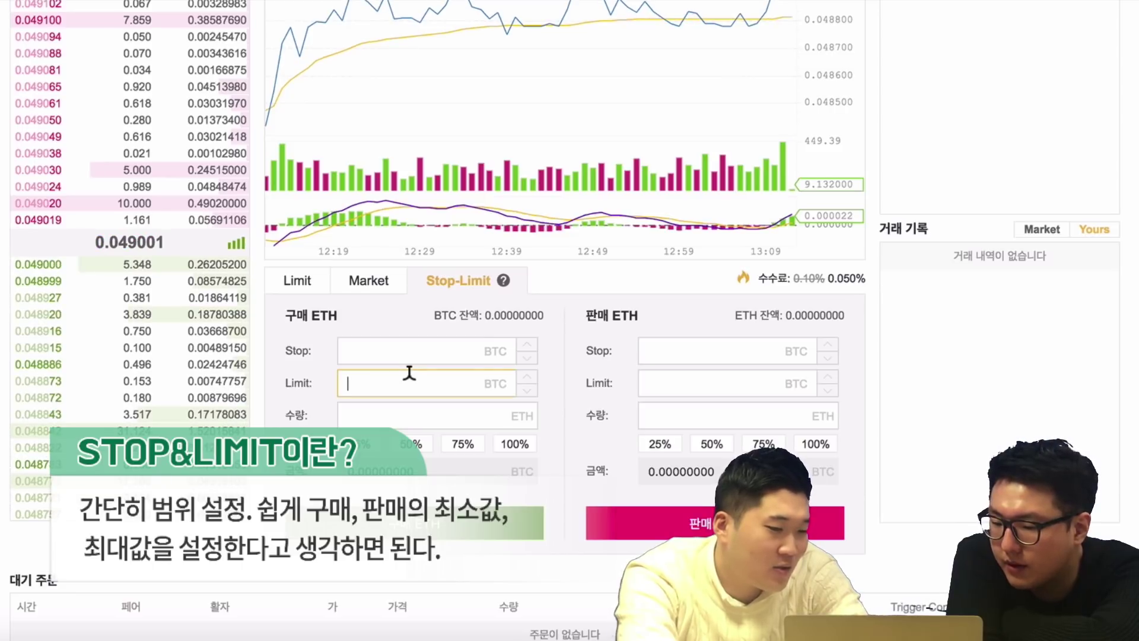
{"action": "left_click", "coordinate": [407, 417]}
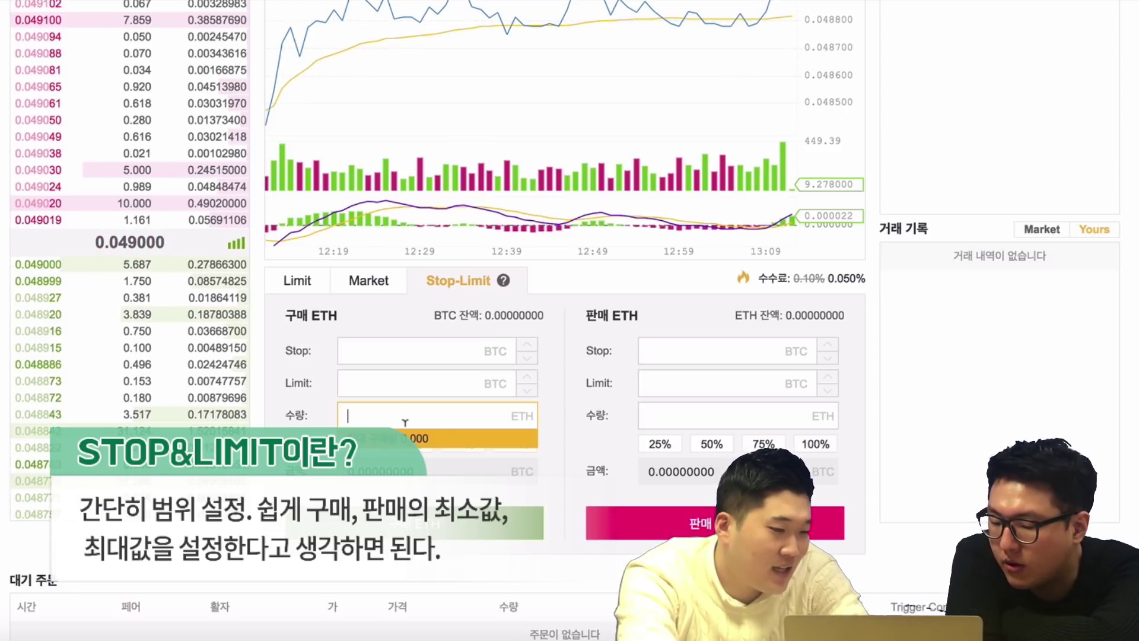
{"action": "left_click", "coordinate": [425, 340]}
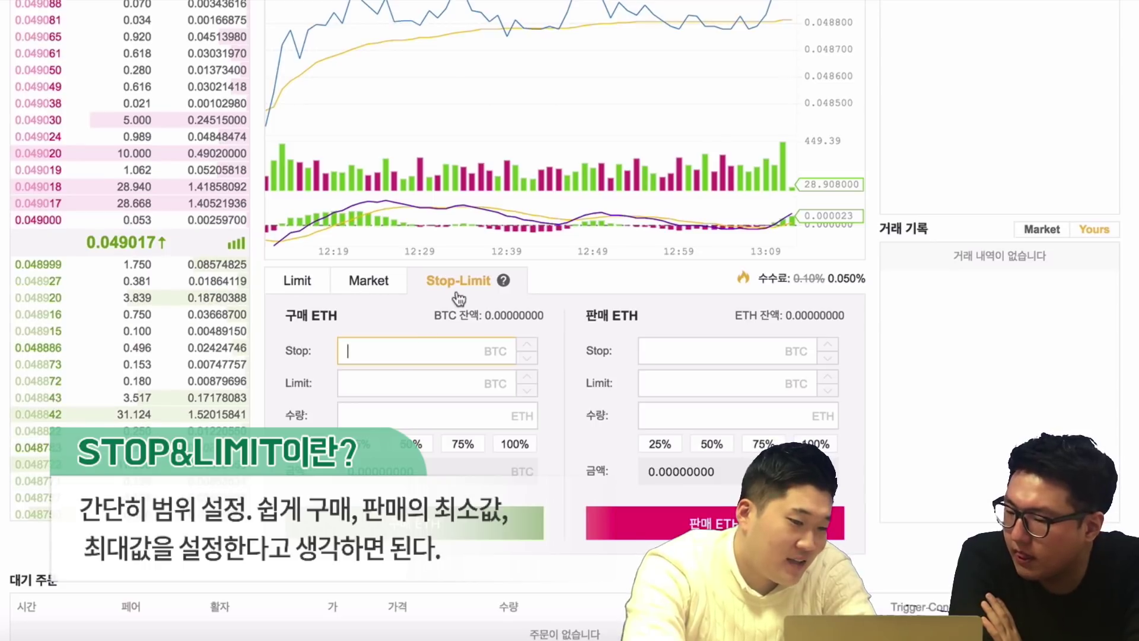
{"action": "left_click", "coordinate": [393, 376]}
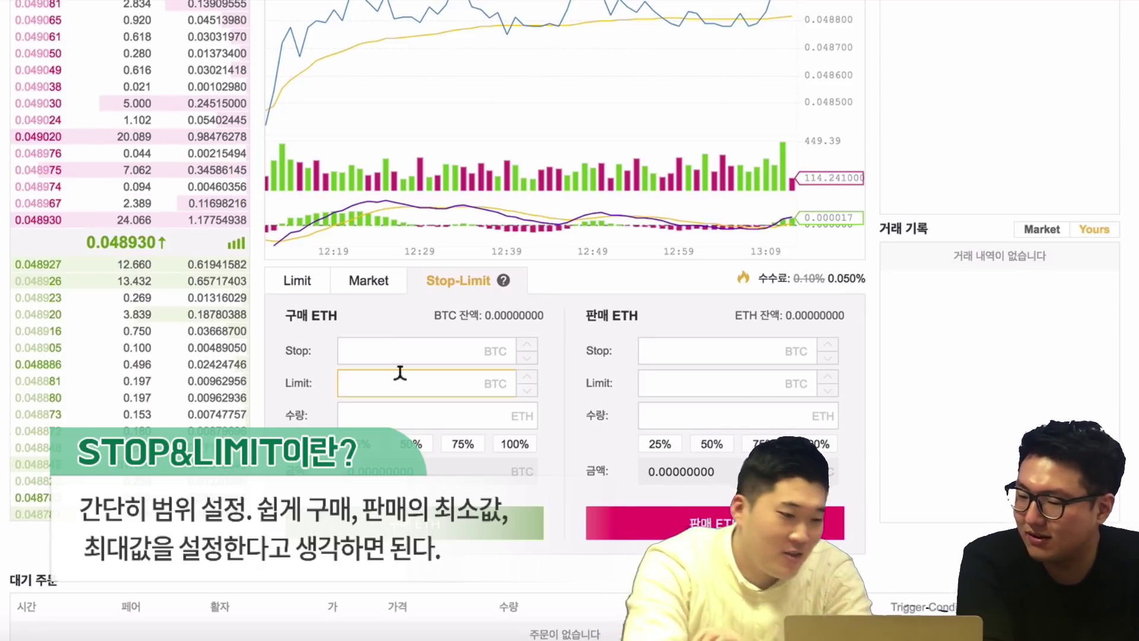
{"action": "left_click", "coordinate": [423, 341]}
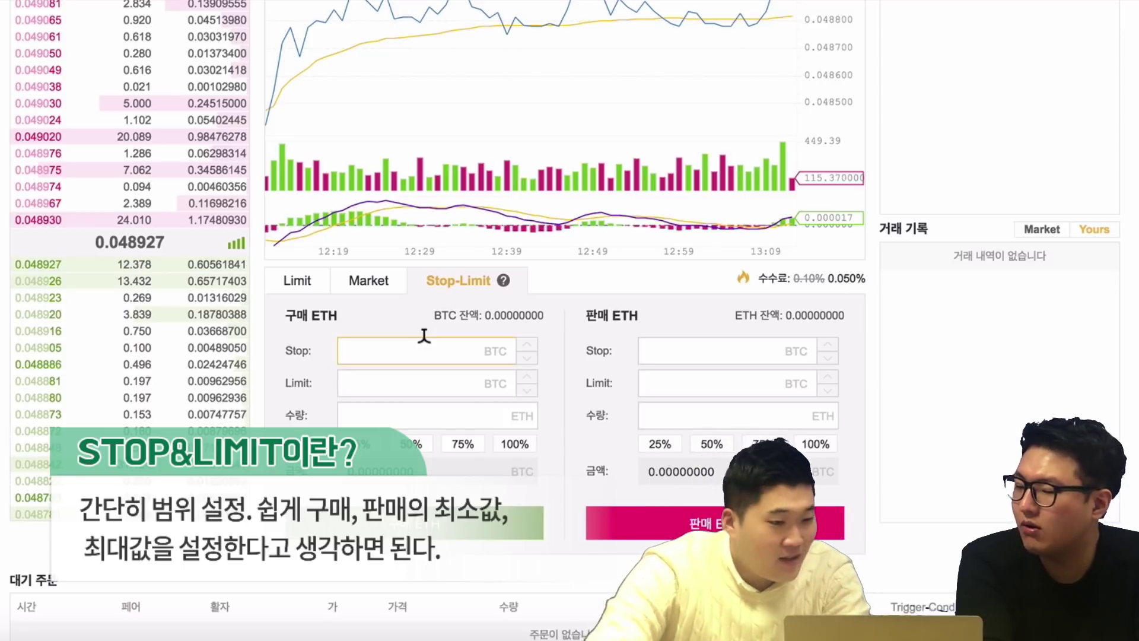
{"action": "left_click", "coordinate": [432, 387]}
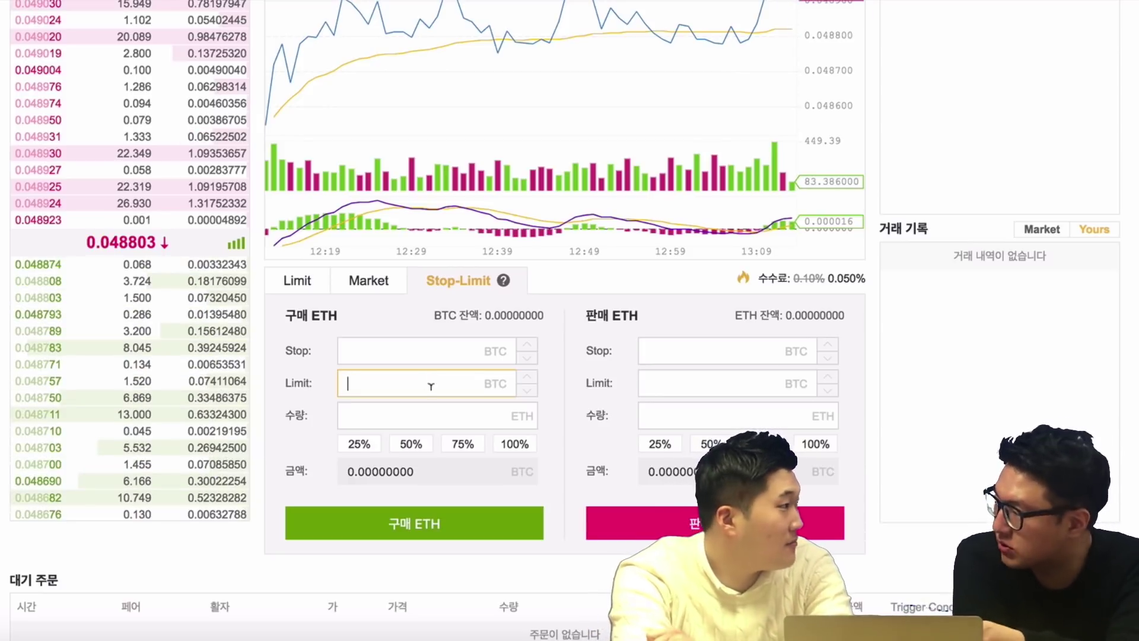
{"action": "left_click", "coordinate": [442, 350]}
{"action": "left_click", "coordinate": [400, 382]}
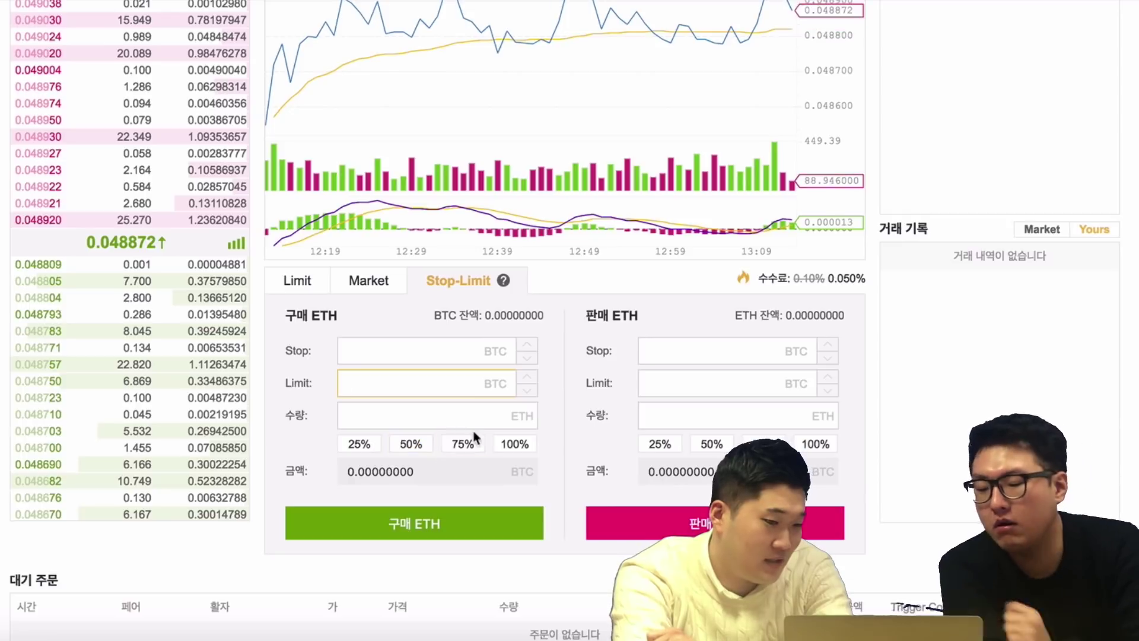
{"action": "left_click", "coordinate": [350, 414]}
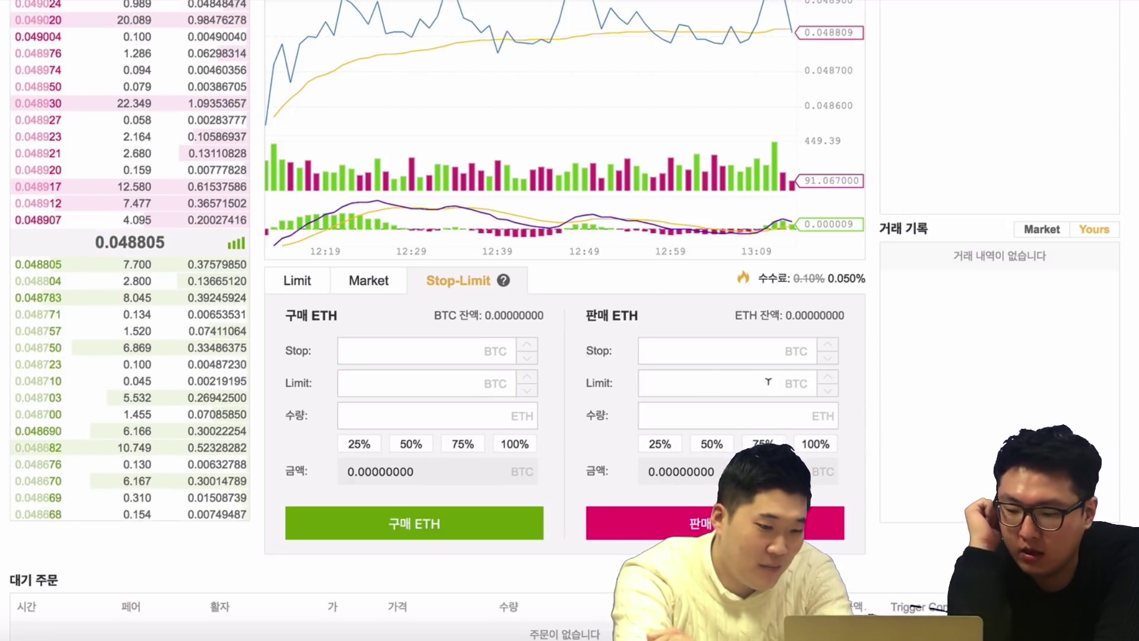
{"action": "left_click", "coordinate": [743, 350]}
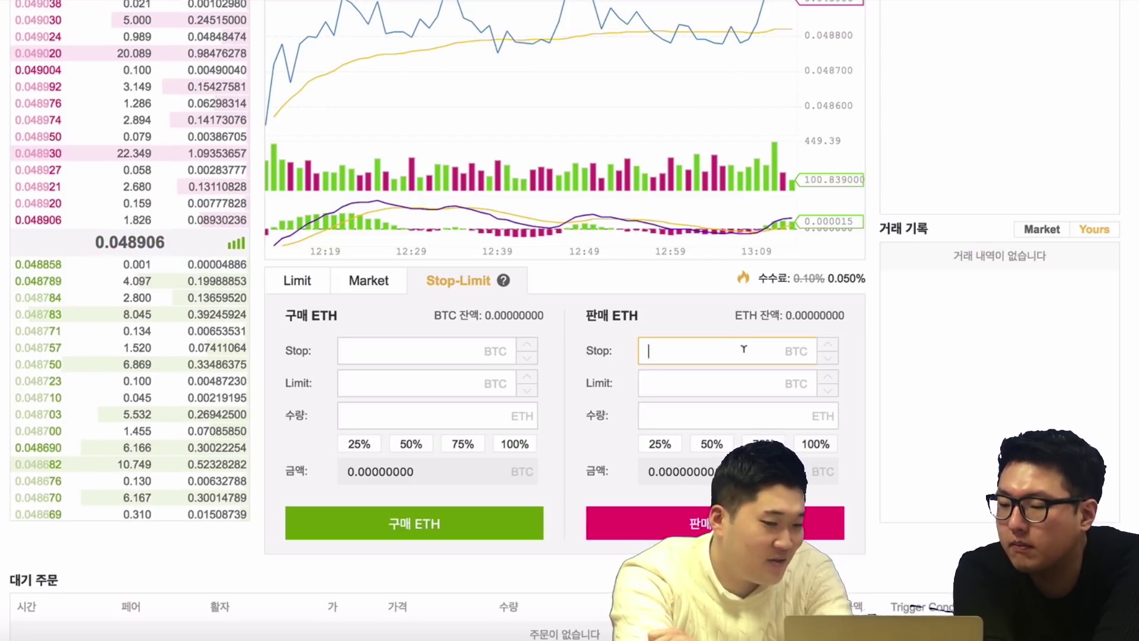
{"action": "scroll", "coordinate": [727, 411], "scroll_direction": "up", "scroll_amount": 5}
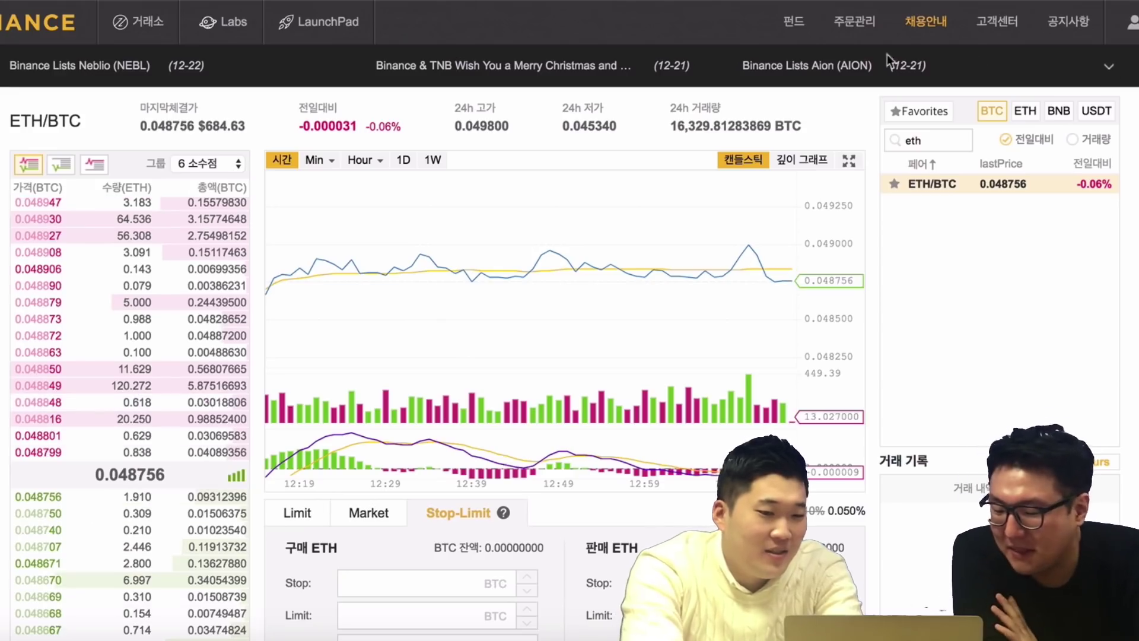
{"action": "mouse_move", "coordinate": [804, 35]}
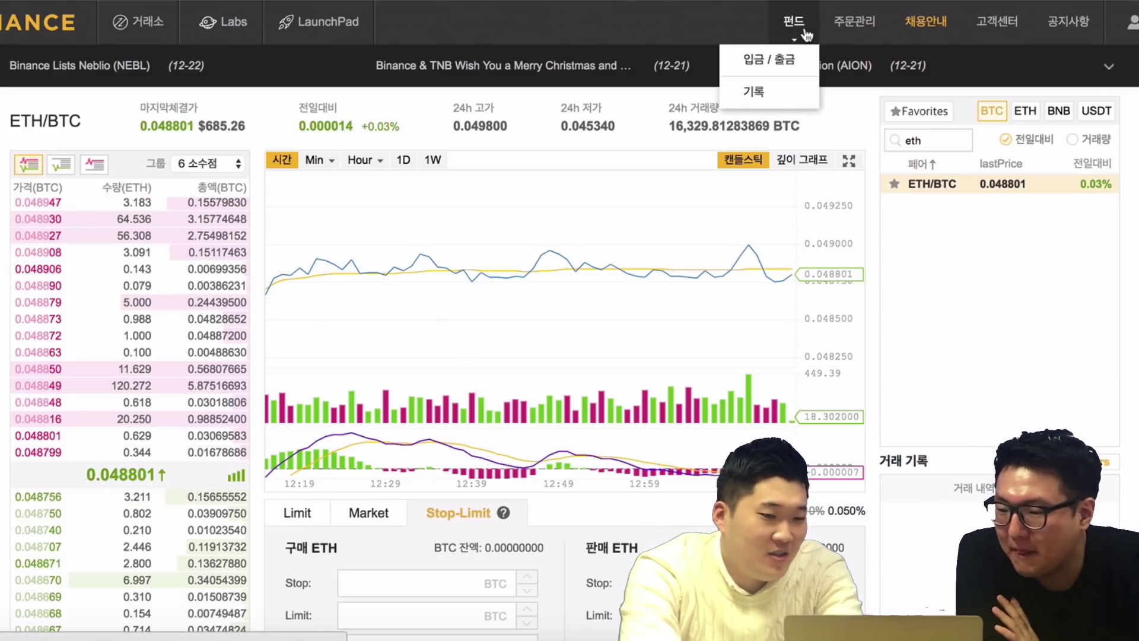
Open 입금/출금, browse the coin list, and filter it by 'eth' to seven coins.
{"action": "left_click", "coordinate": [790, 67]}
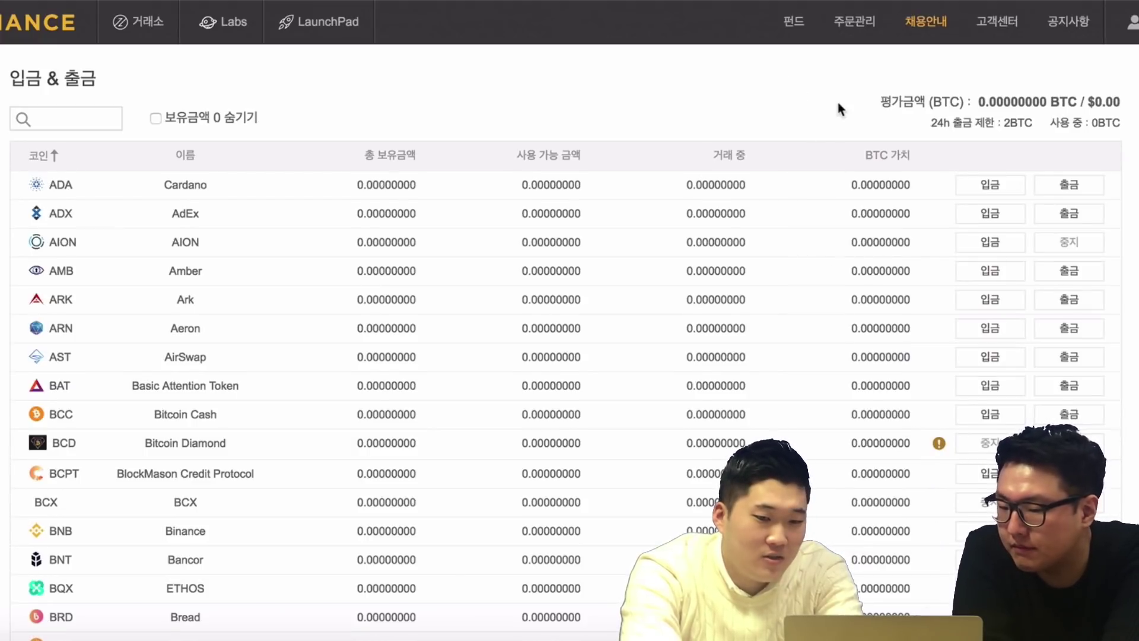
{"action": "scroll", "coordinate": [838, 106], "scroll_direction": "down", "scroll_amount": 20}
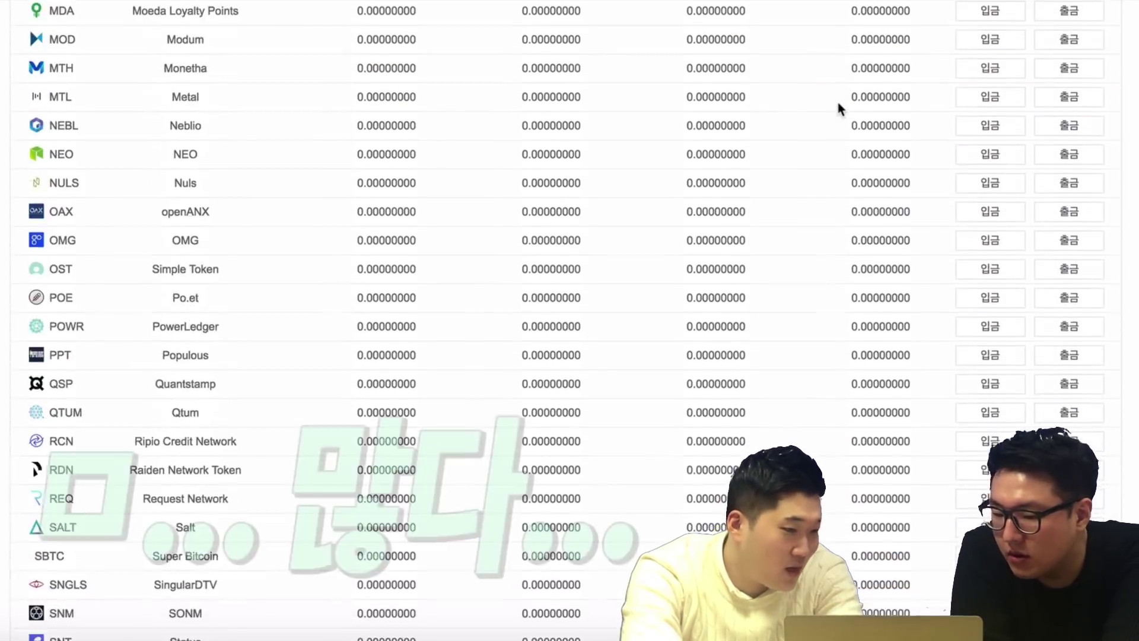
{"action": "scroll", "coordinate": [838, 106], "scroll_direction": "down", "scroll_amount": 15}
{"action": "scroll", "coordinate": [838, 106], "scroll_direction": "up", "scroll_amount": 20}
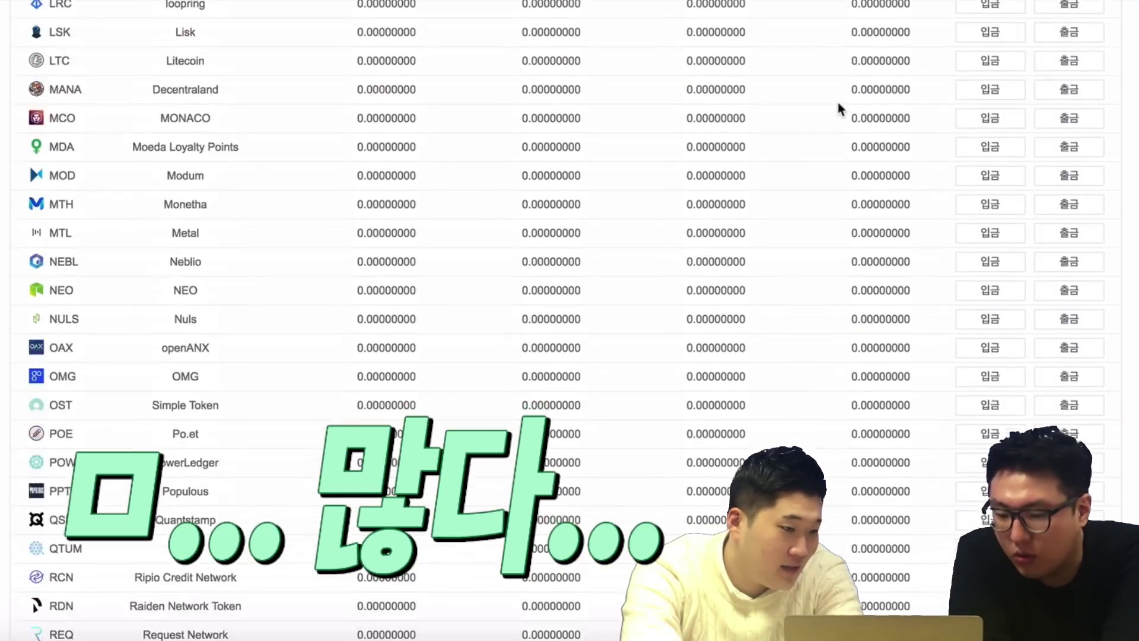
{"action": "scroll", "coordinate": [839, 107], "scroll_direction": "up", "scroll_amount": 20}
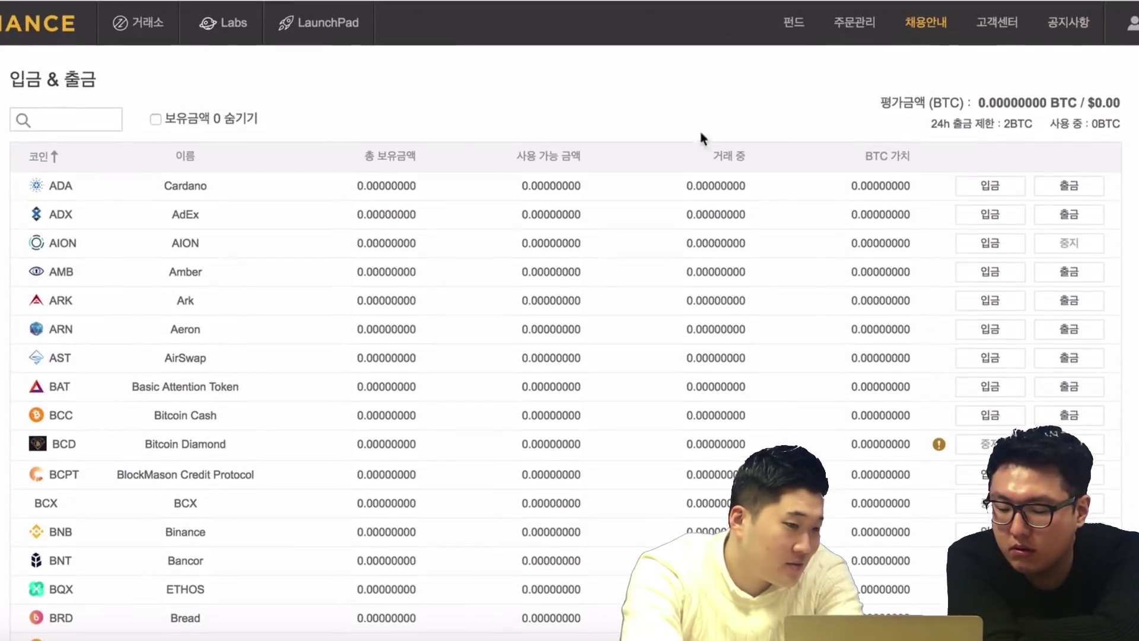
{"action": "left_click", "coordinate": [95, 111]}
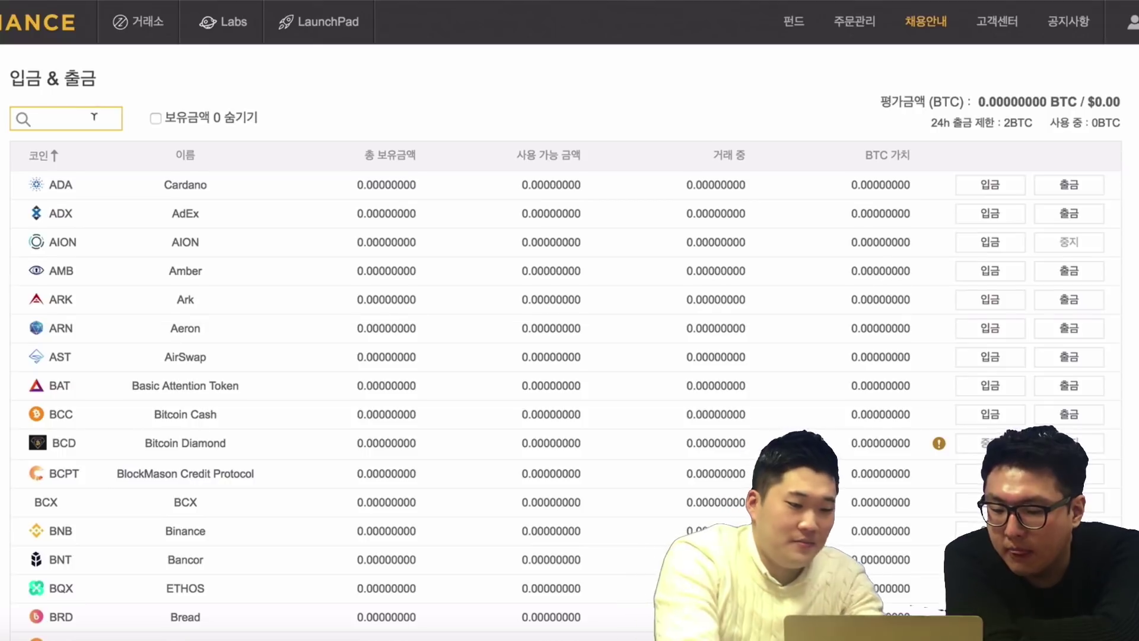
{"action": "type", "text": "eth"}
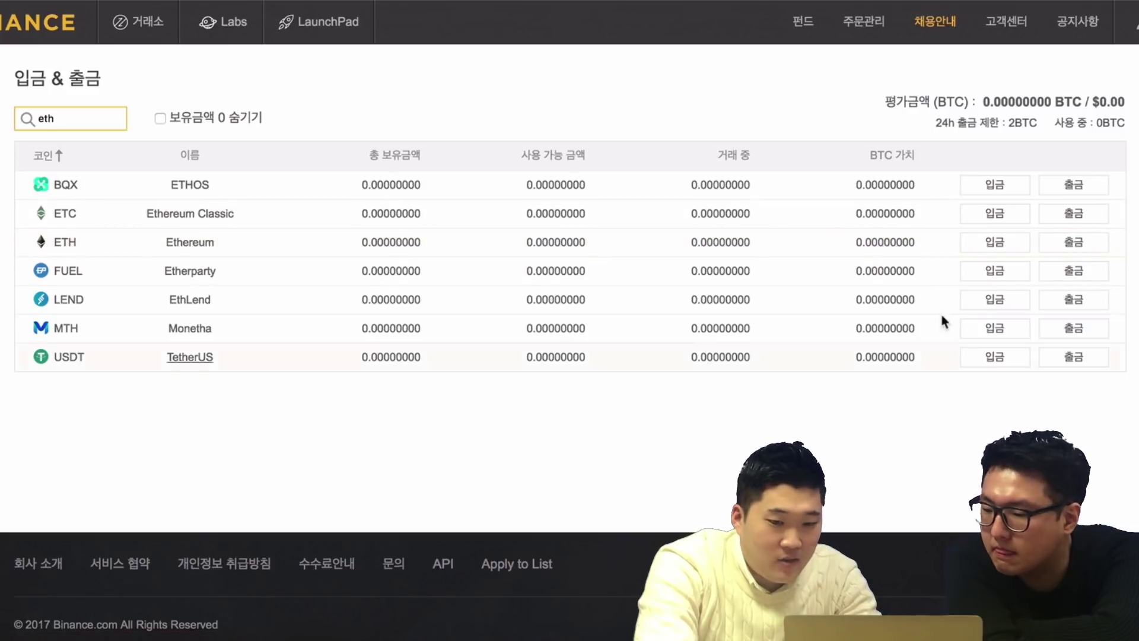
Reveal the ETH deposit address, select it and copy it.
{"action": "left_click", "coordinate": [1006, 250]}
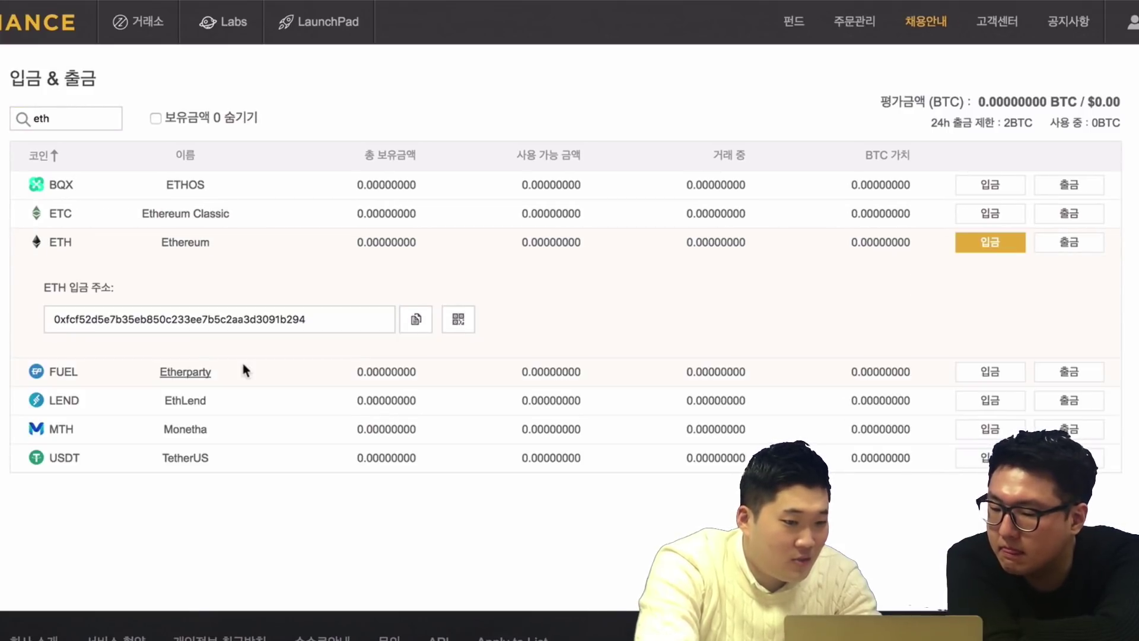
{"action": "double_click", "coordinate": [264, 309]}
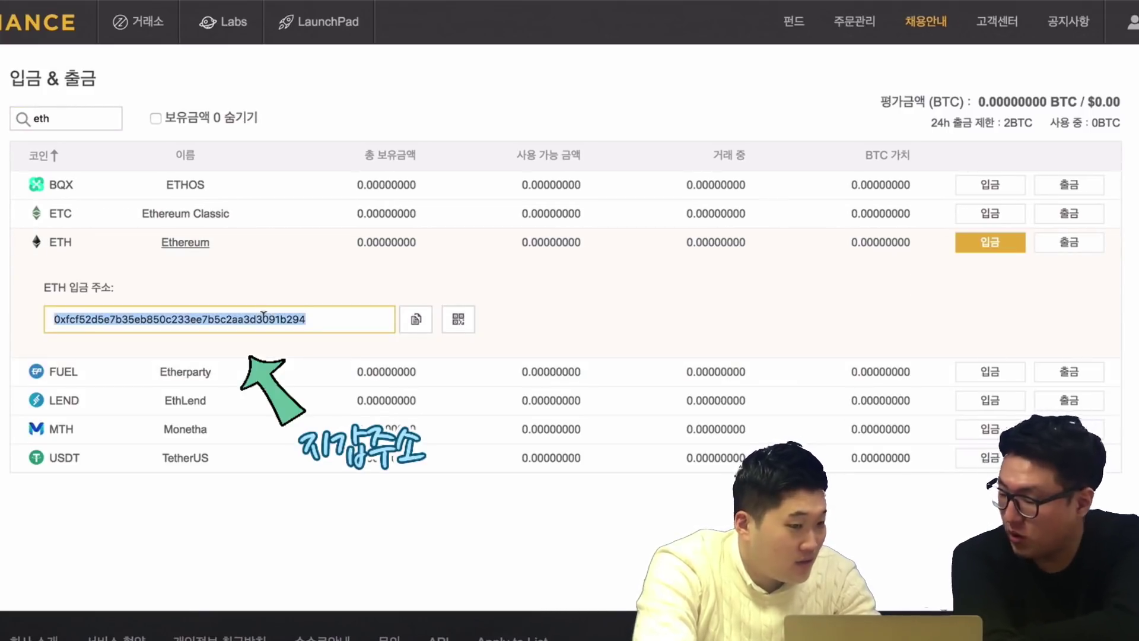
{"action": "left_click", "coordinate": [411, 320]}
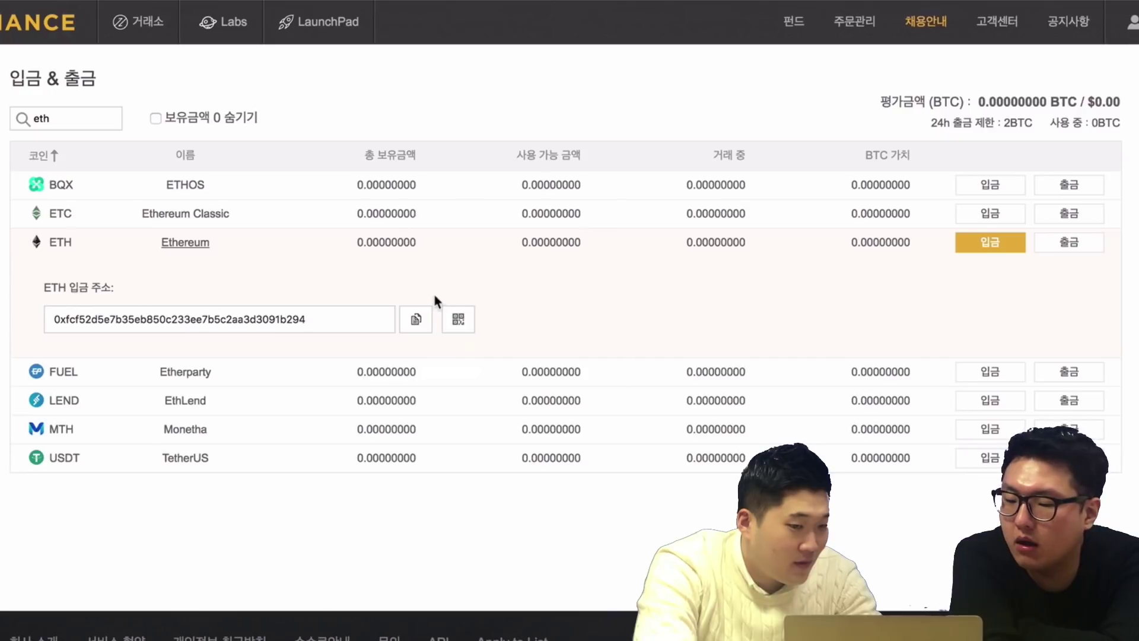
View the ETH deposit QR code, close it, and open the ETH withdrawal form.
{"action": "left_click", "coordinate": [458, 319]}
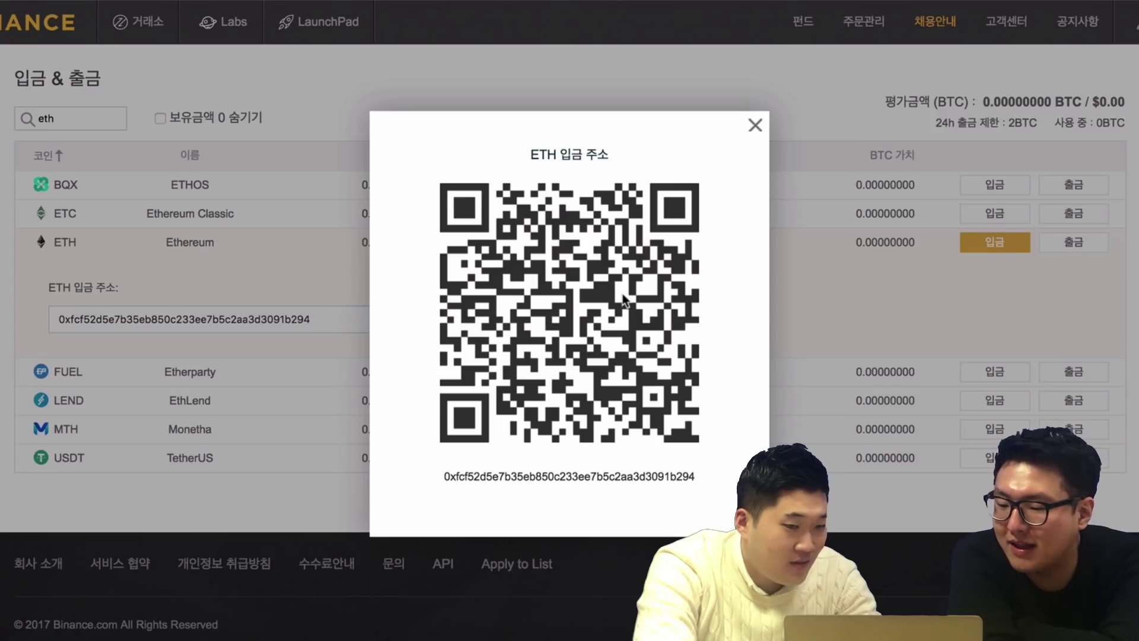
{"action": "left_click", "coordinate": [756, 127]}
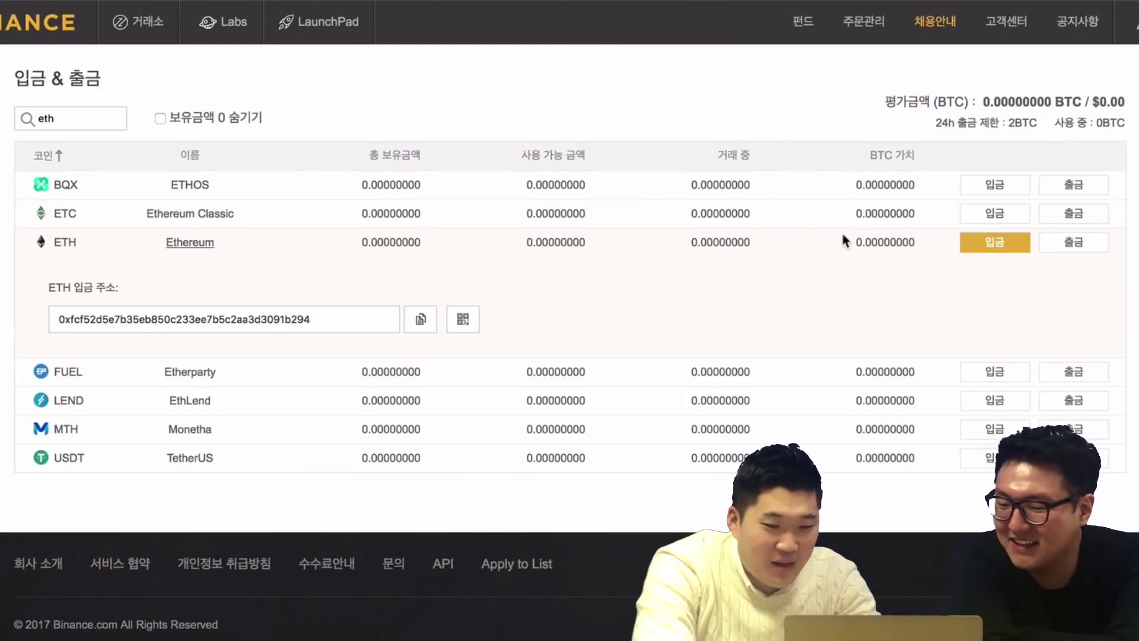
{"action": "left_click", "coordinate": [1070, 244]}
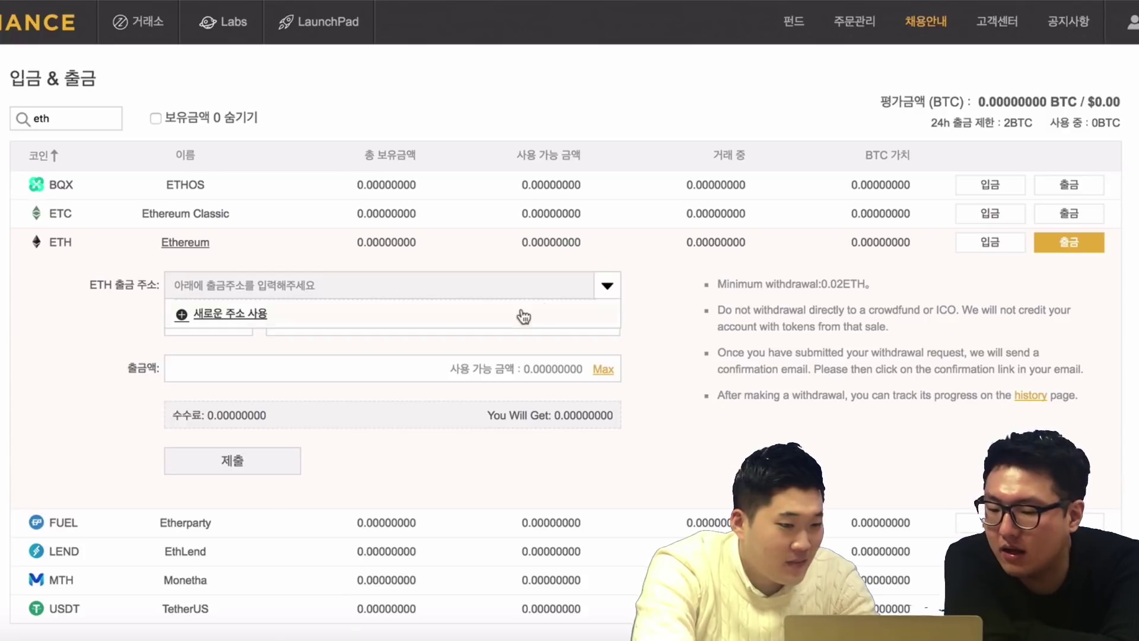
Choose a new withdrawal address and enter the address and its memo tag.
{"action": "left_click", "coordinate": [495, 321]}
{"action": "left_click", "coordinate": [458, 309]}
{"action": "type", "text": "adiauh92"}
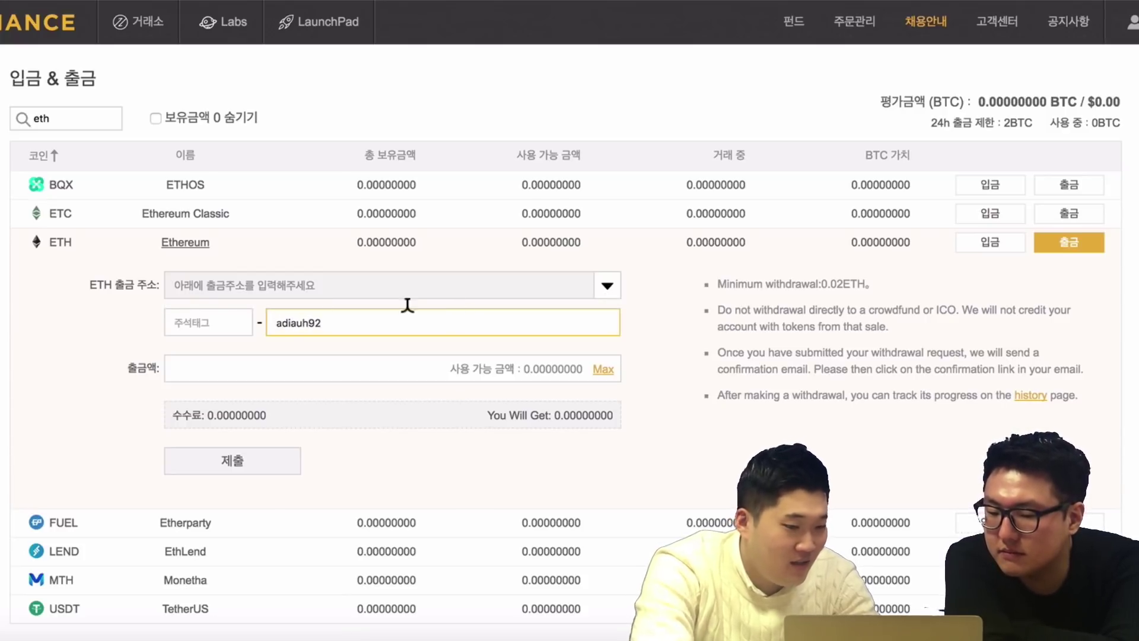
{"action": "left_click", "coordinate": [211, 323]}
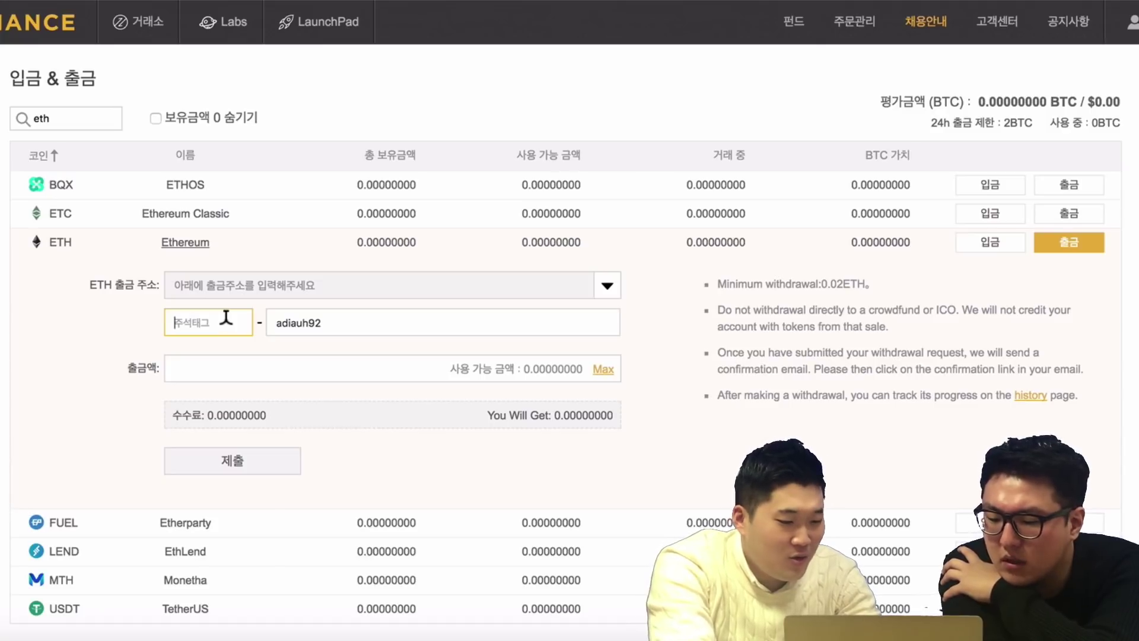
{"action": "type", "text": "zhd"}
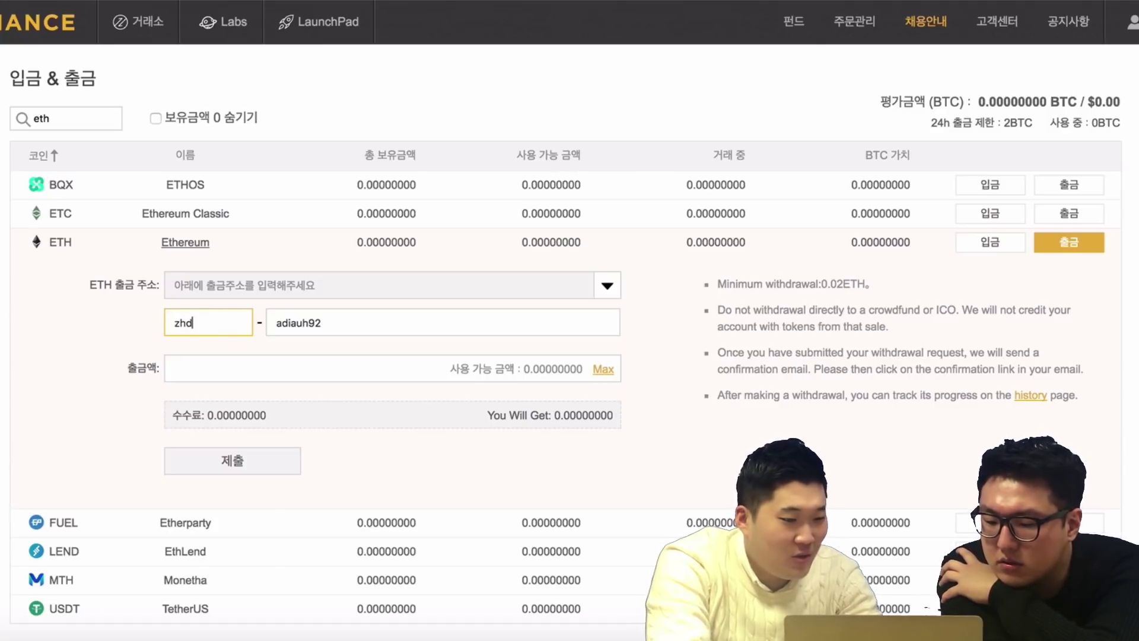
{"action": "key", "text": "BackSpace"}
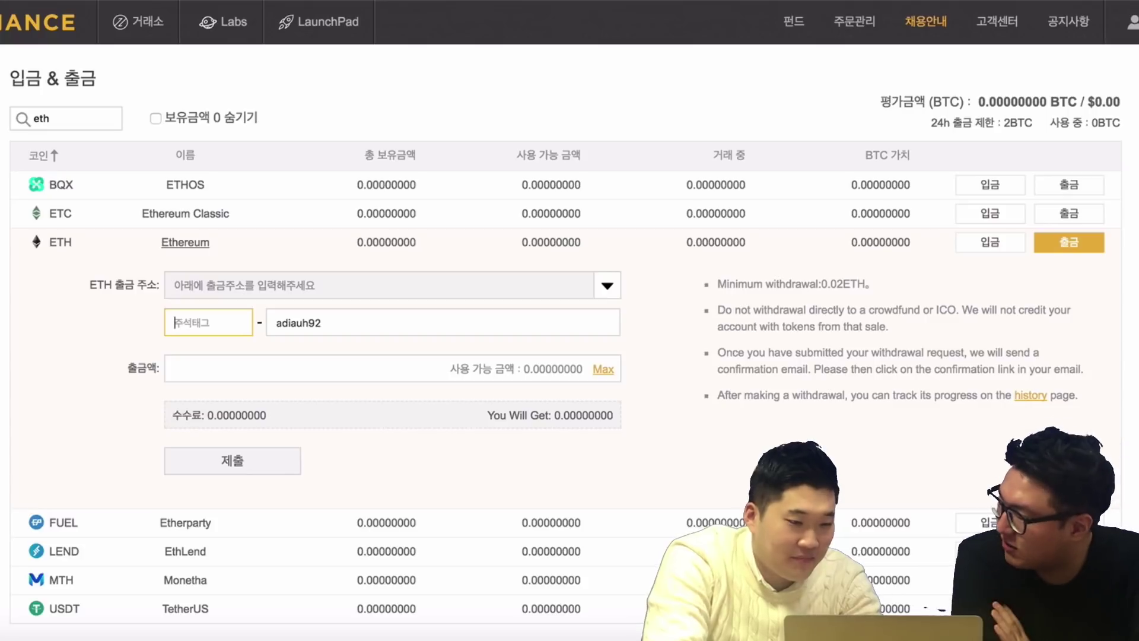
{"action": "type", "text": "coinone"}
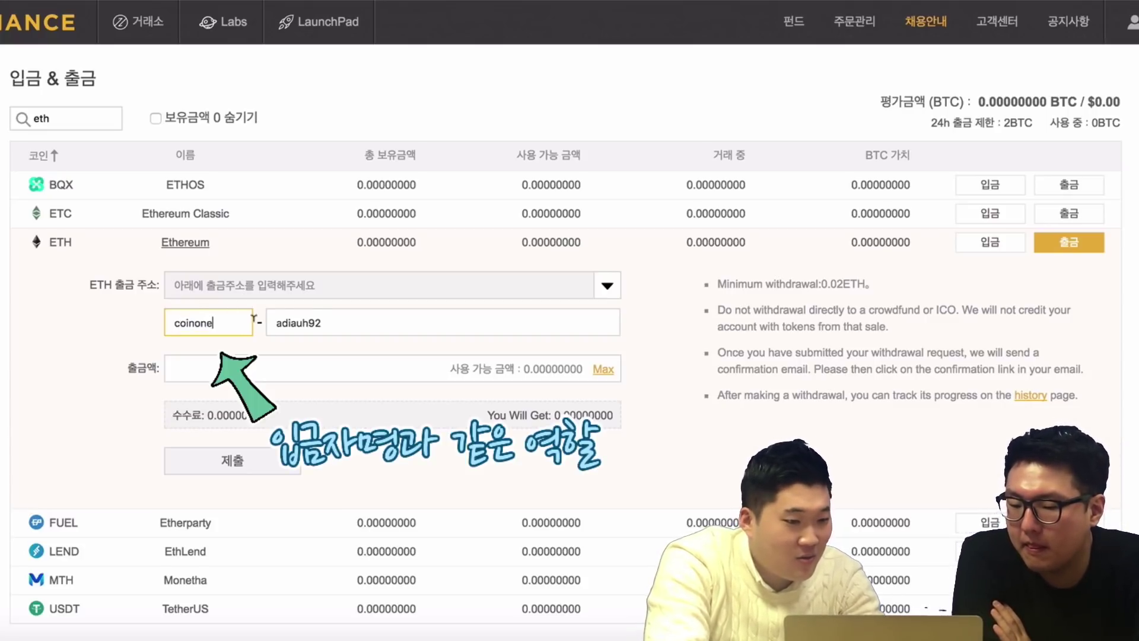
{"action": "left_click", "coordinate": [319, 321]}
{"action": "type", "text": "arw2w"}
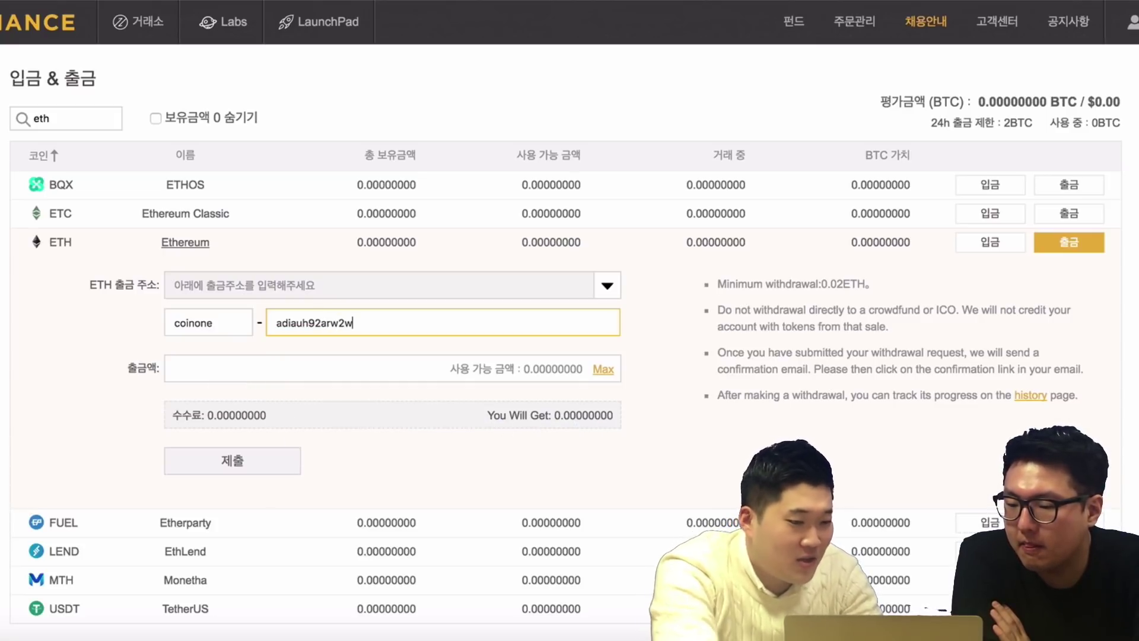
Enter 123 as the withdrawal amount, try Max, and highlight the 0.00000000 available balance.
{"action": "left_click", "coordinate": [353, 367]}
{"action": "type", "text": "dads"}
{"action": "type", "text": "123"}
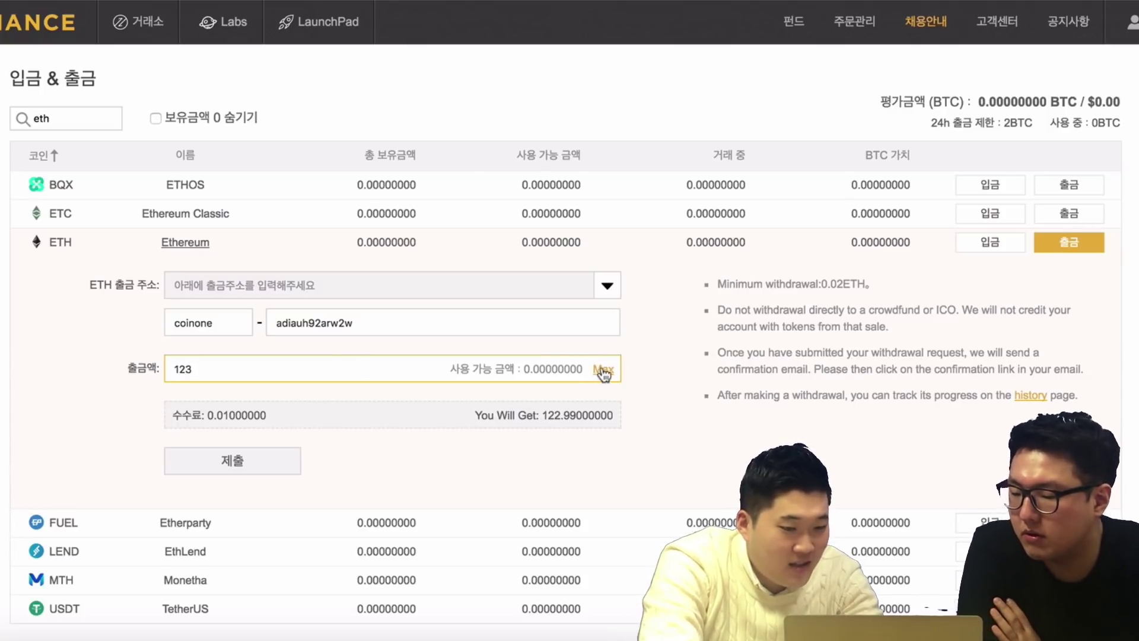
{"action": "left_click", "coordinate": [605, 372]}
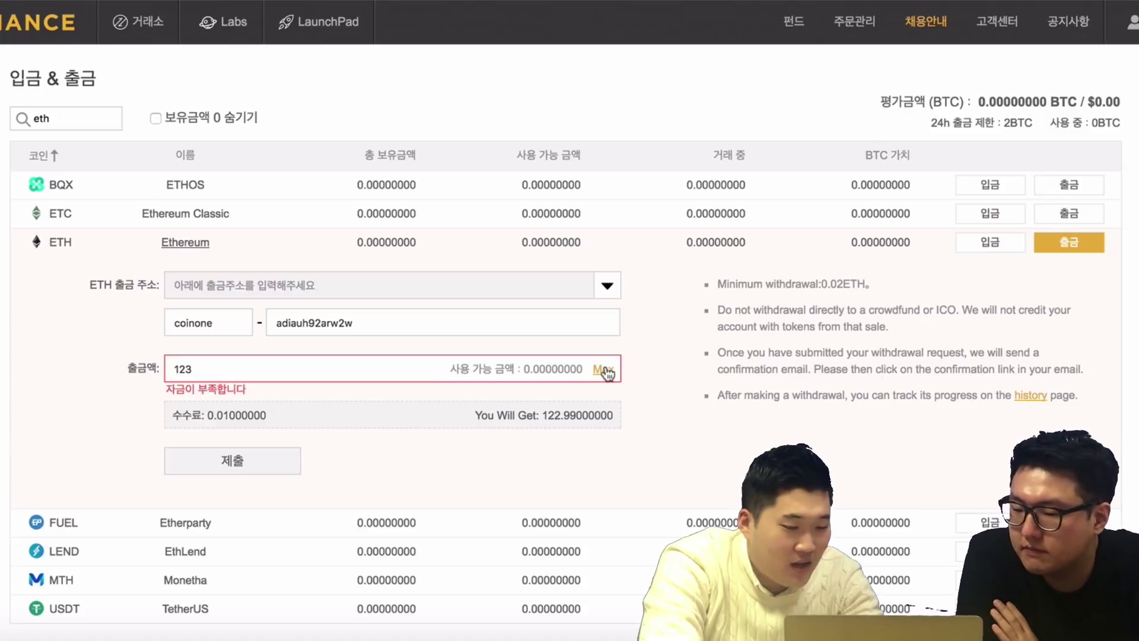
{"action": "triple_click", "coordinate": [606, 372]}
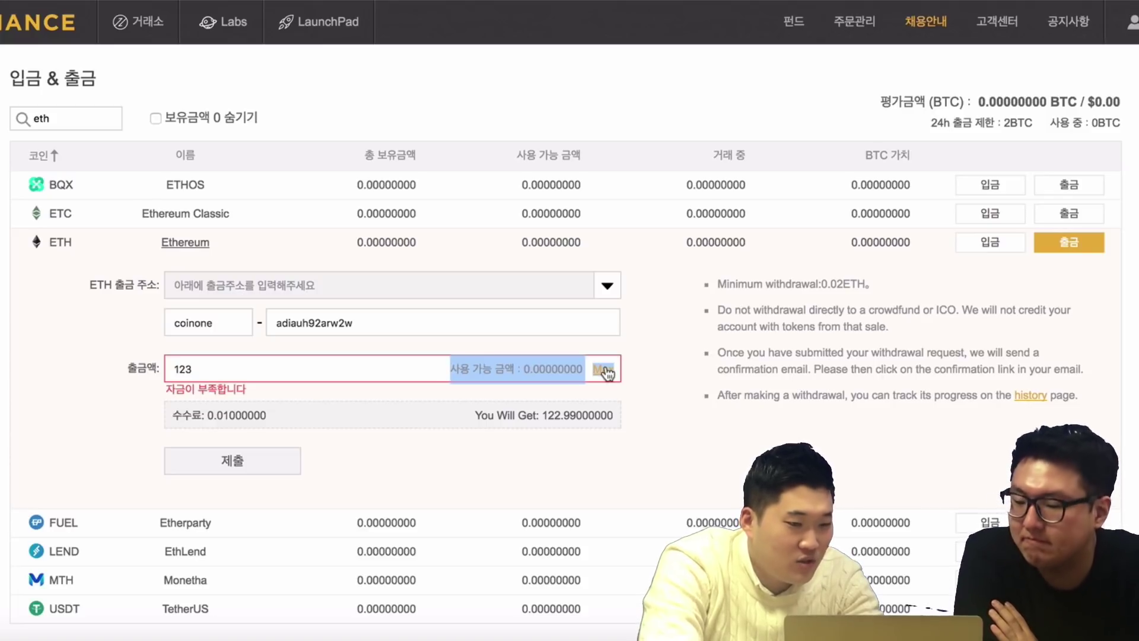
{"action": "left_click", "coordinate": [606, 372]}
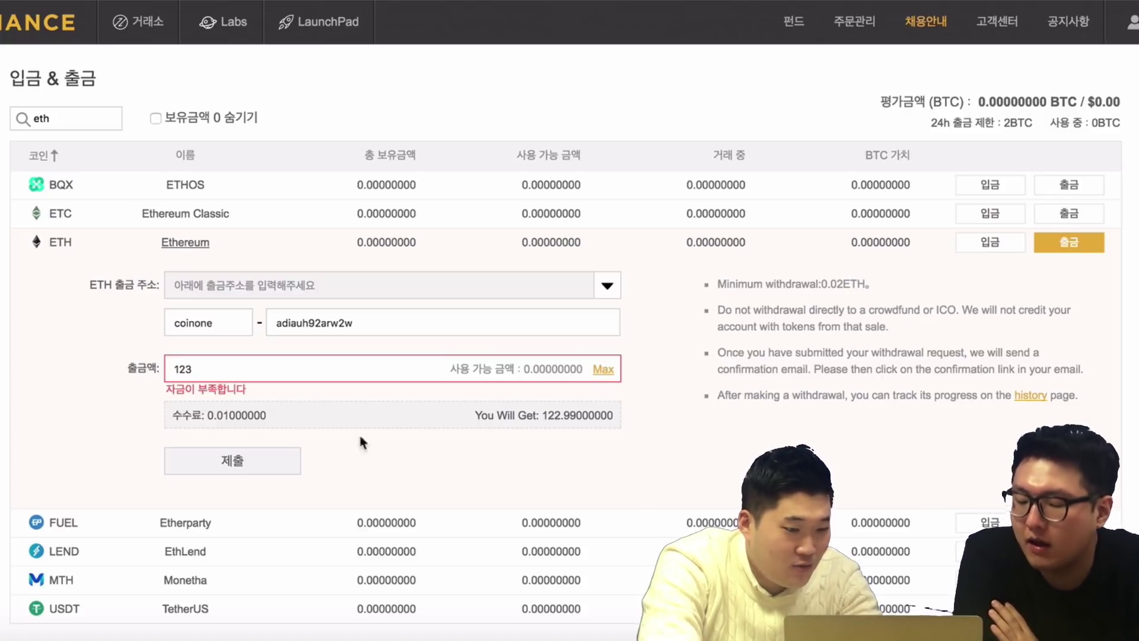
Highlight the 0.01000000 ETH withdrawal fee.
{"action": "double_click", "coordinate": [238, 410]}
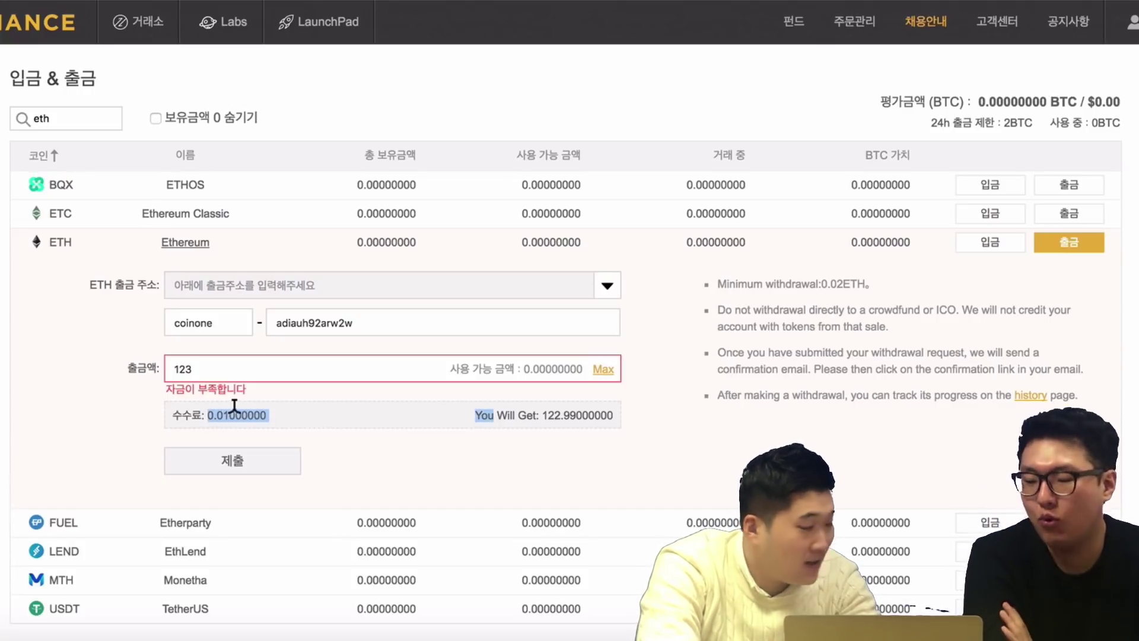
{"action": "left_click", "coordinate": [234, 409]}
{"action": "double_click", "coordinate": [234, 406]}
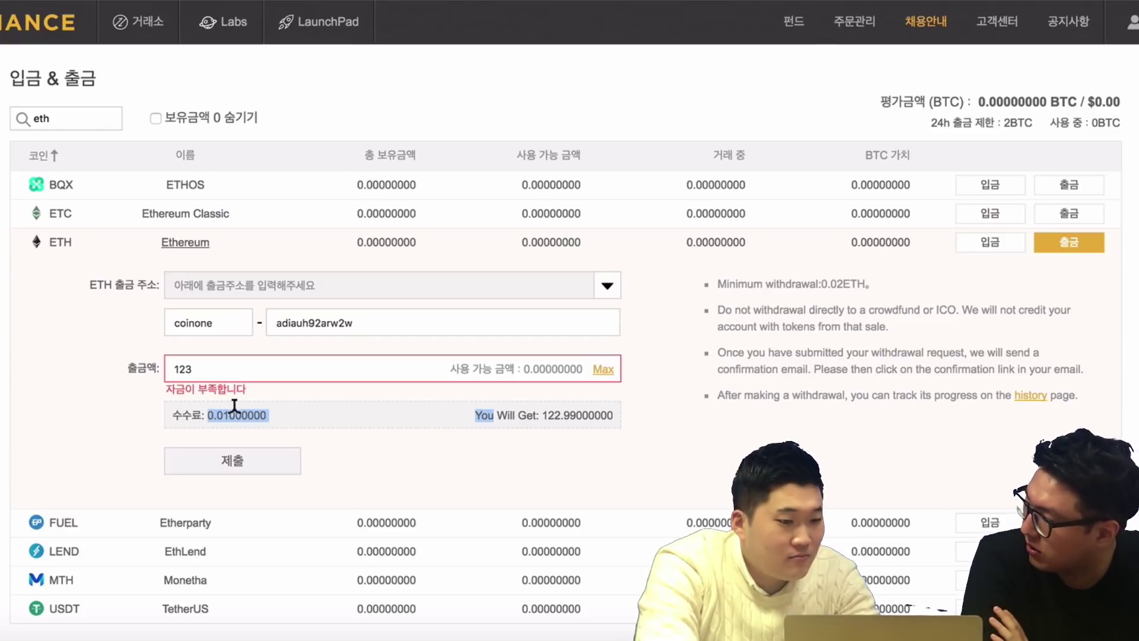
{"action": "left_click", "coordinate": [298, 417]}
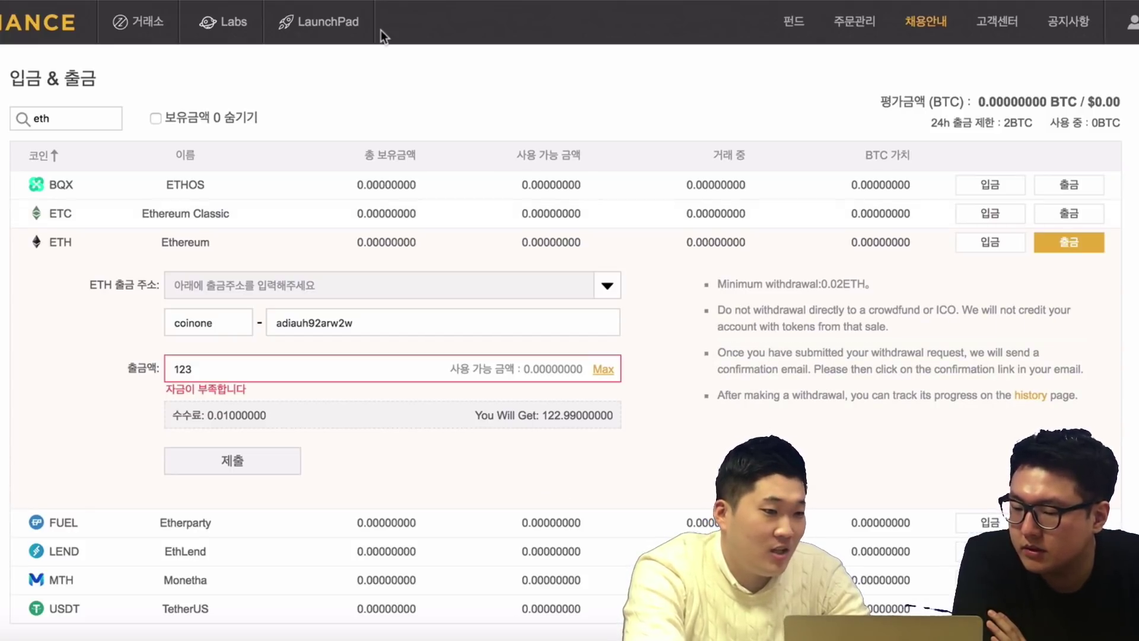
Search for 'btc', reveal and select the BTC deposit address, and note the 0.00000000 estimated balance.
{"action": "double_click", "coordinate": [90, 118]}
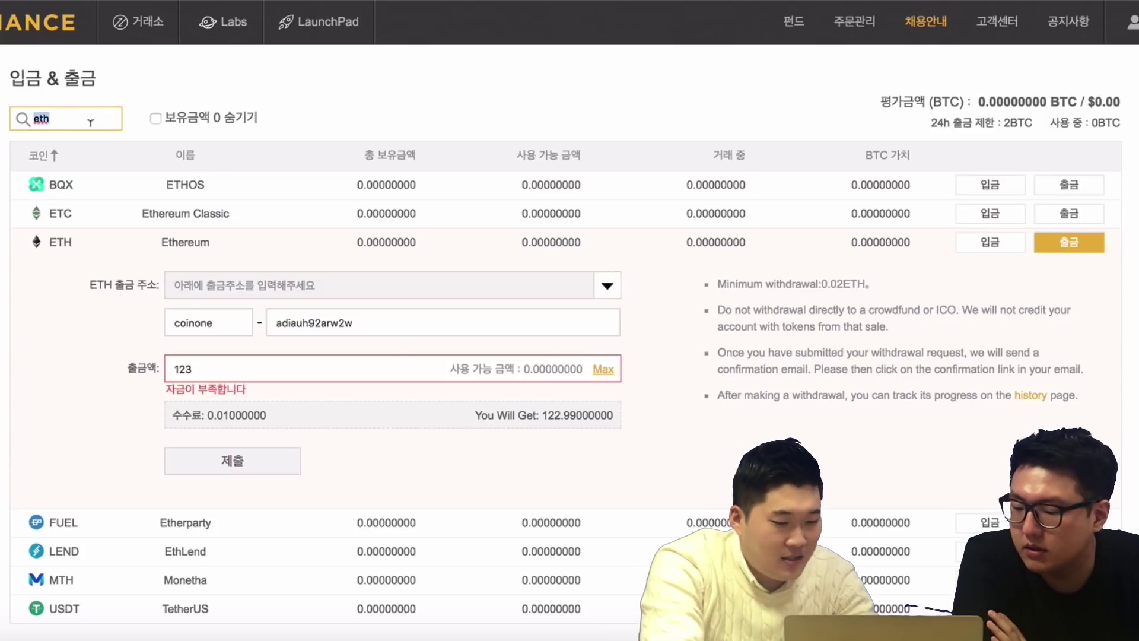
{"action": "type", "text": "btc"}
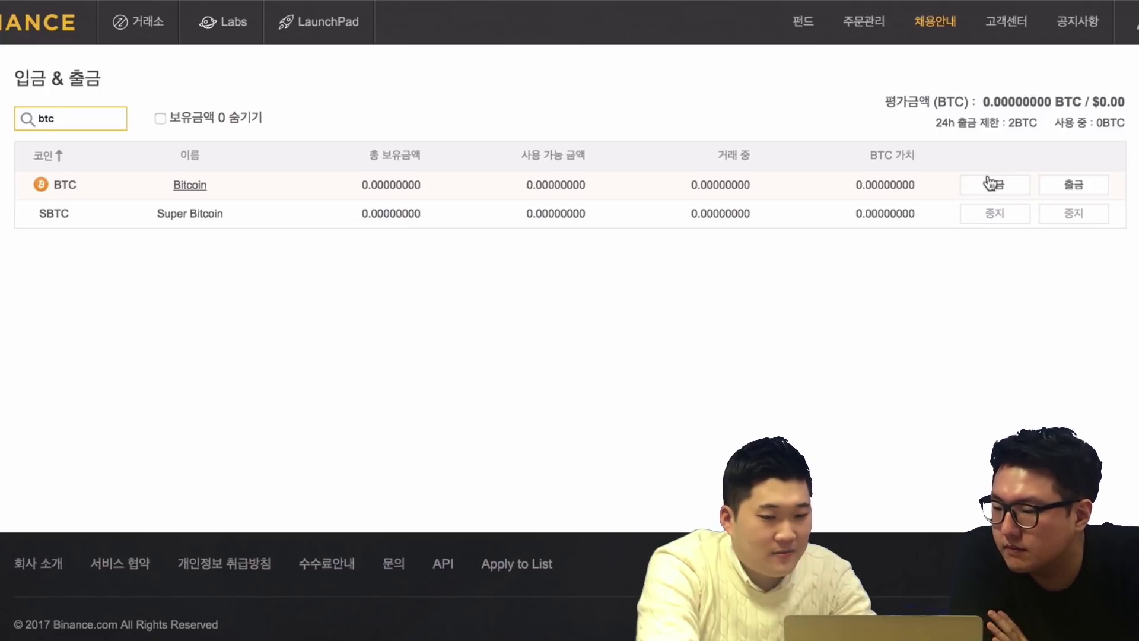
{"action": "left_click", "coordinate": [991, 184]}
{"action": "left_click", "coordinate": [311, 261]}
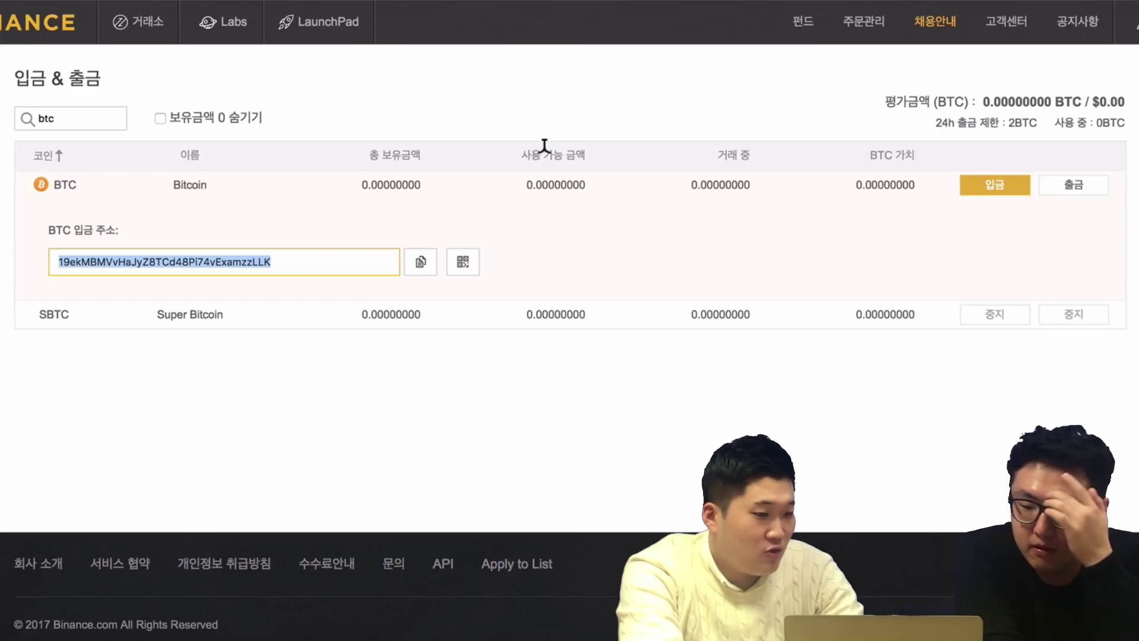
{"action": "double_click", "coordinate": [1028, 101]}
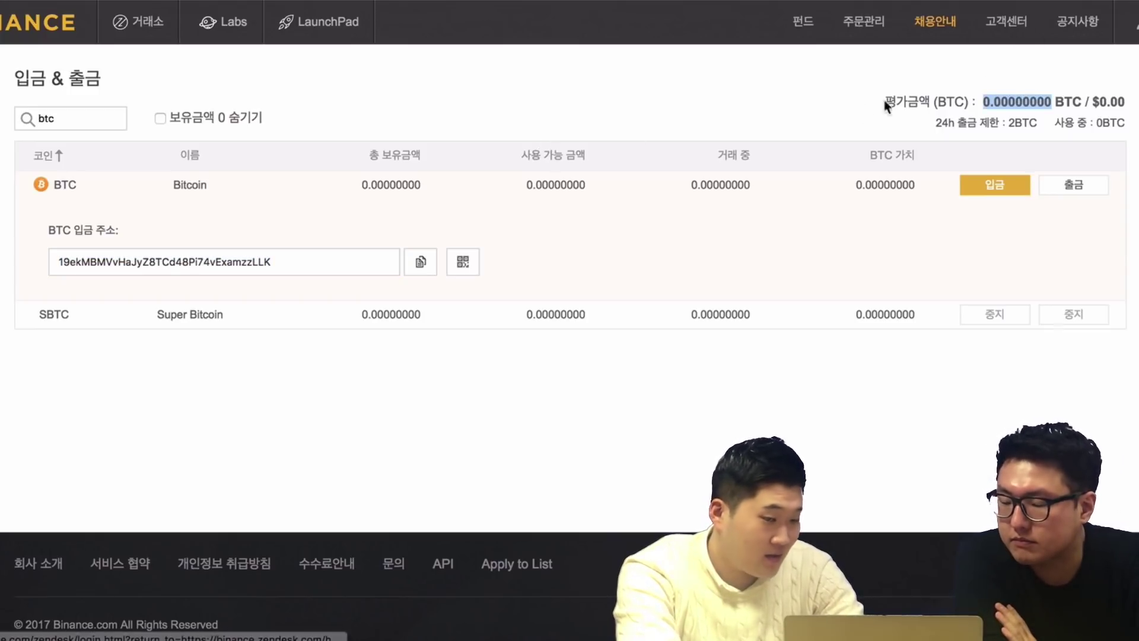
{"action": "mouse_move", "coordinate": [158, 24]}
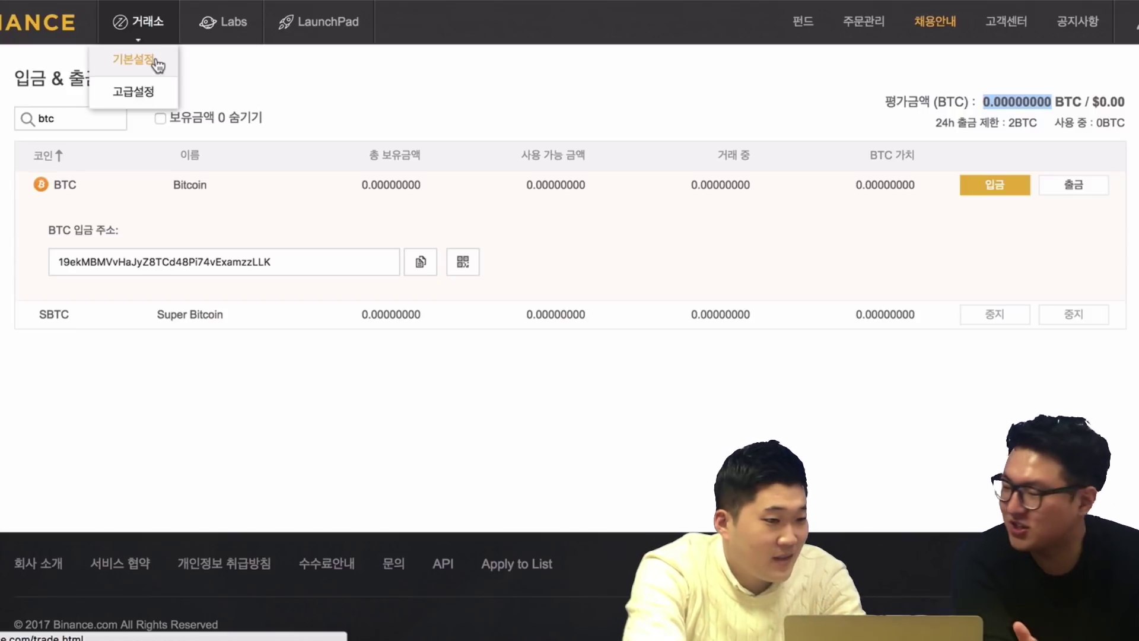
Open the advanced trading page, set the Limit price from order book prices, and choose 50%.
{"action": "left_click", "coordinate": [158, 99]}
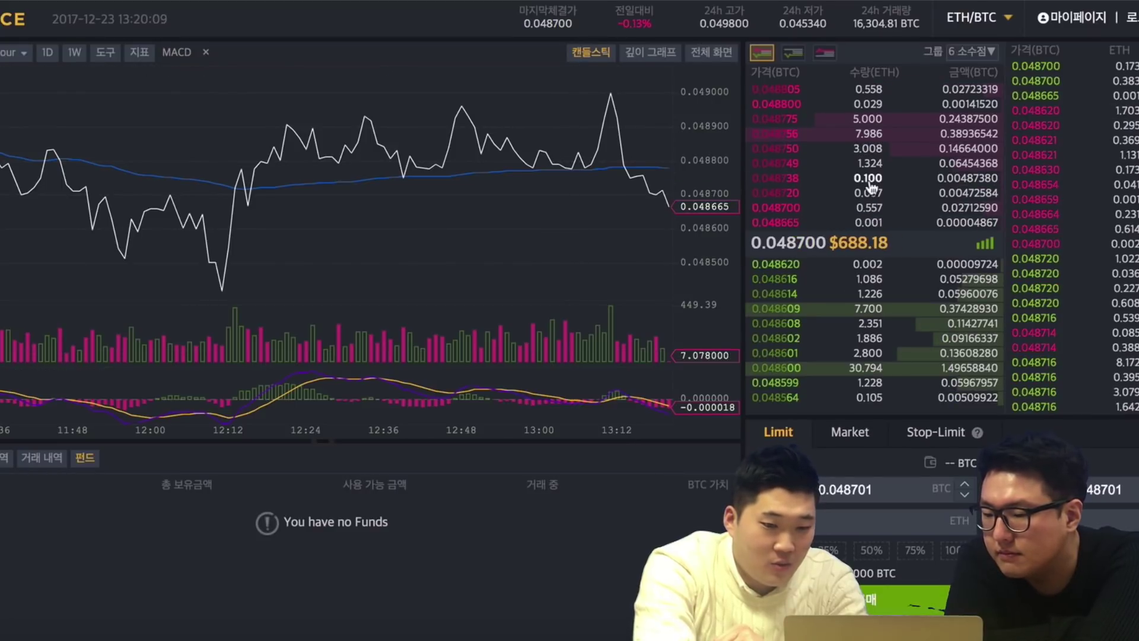
{"action": "left_click", "coordinate": [836, 180]}
{"action": "left_click", "coordinate": [810, 195]}
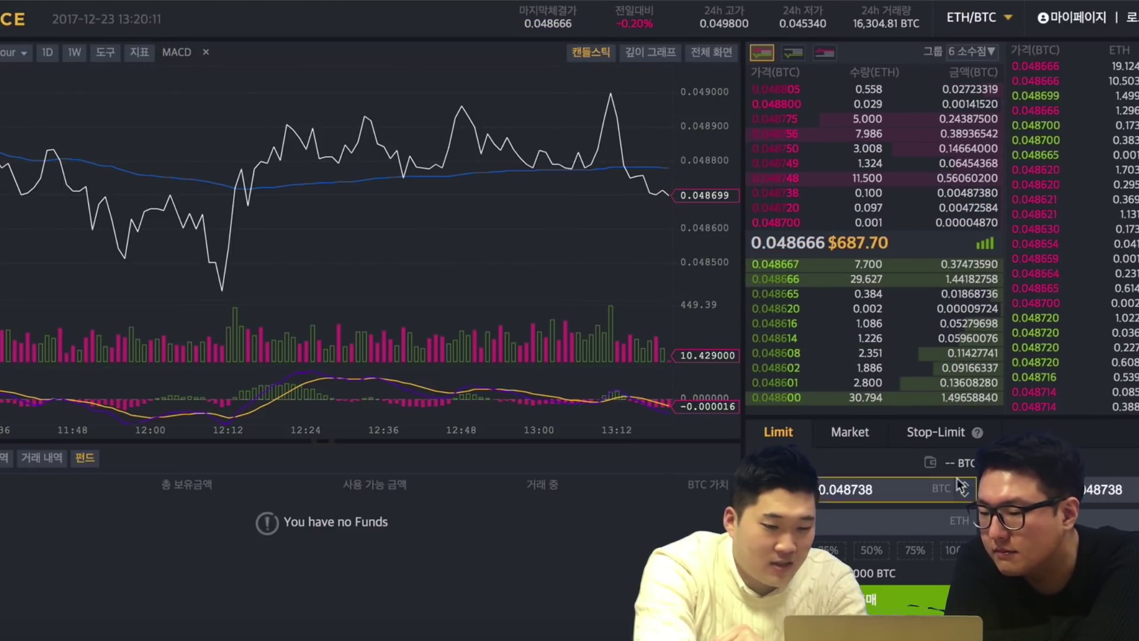
{"action": "left_click", "coordinate": [871, 550]}
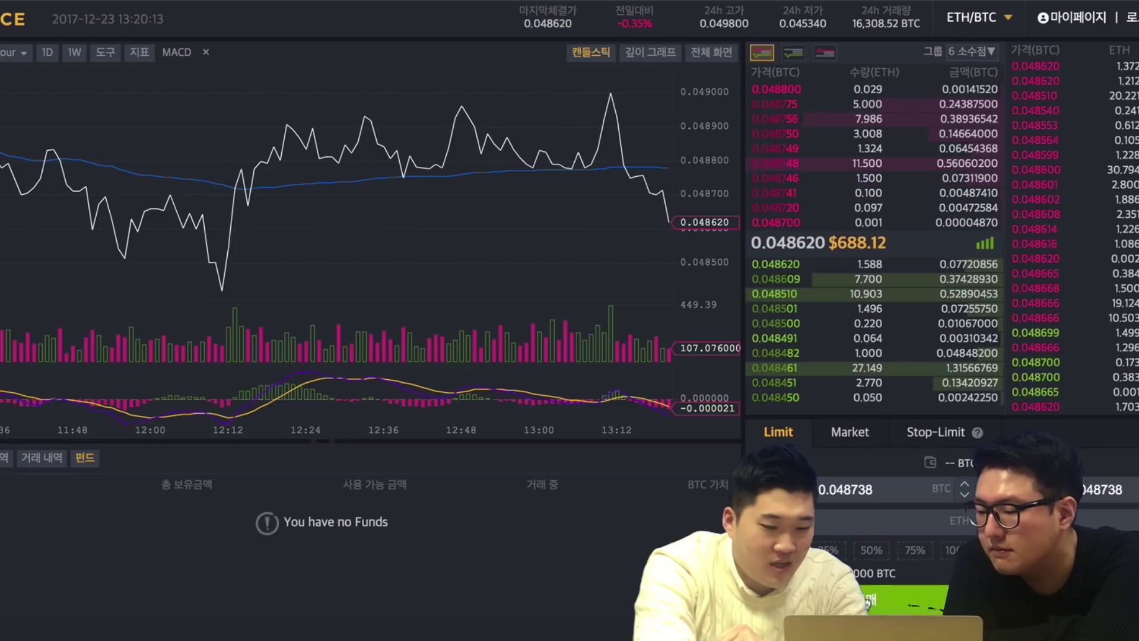